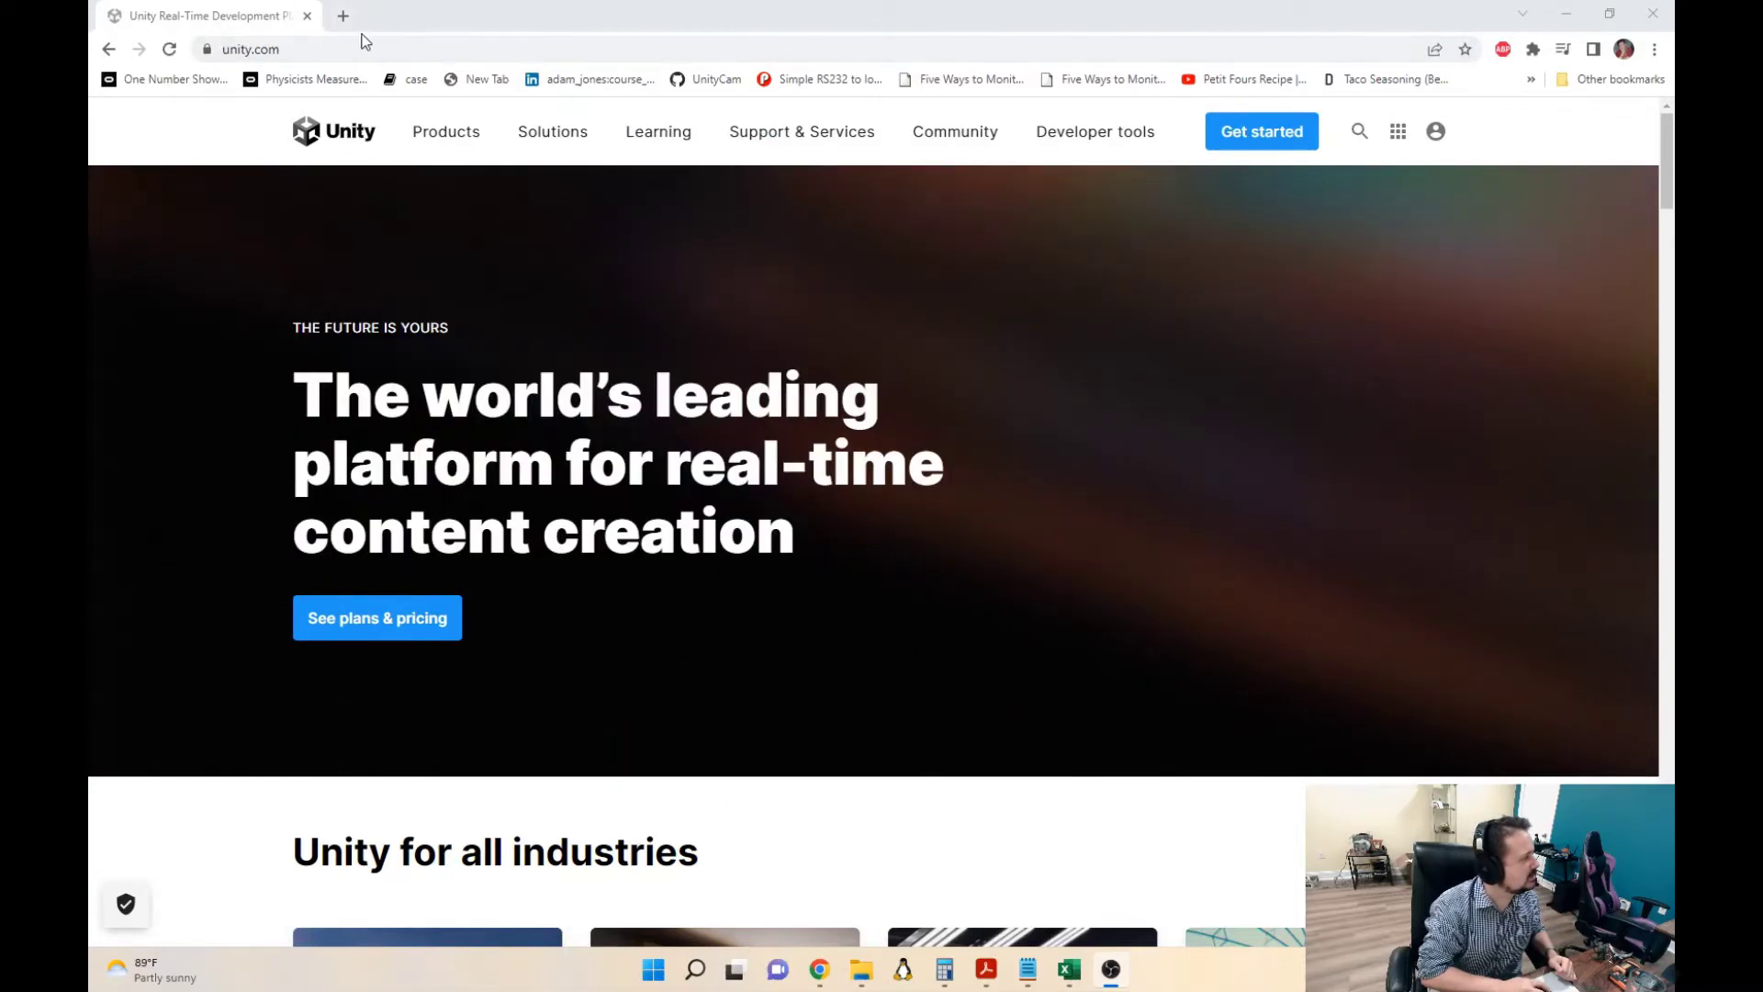
- Open store.unity.com's Plans and pricing page in a new tab and browse the Teams plans, such as Unity Pro at $1,800/yr
click(305, 49)
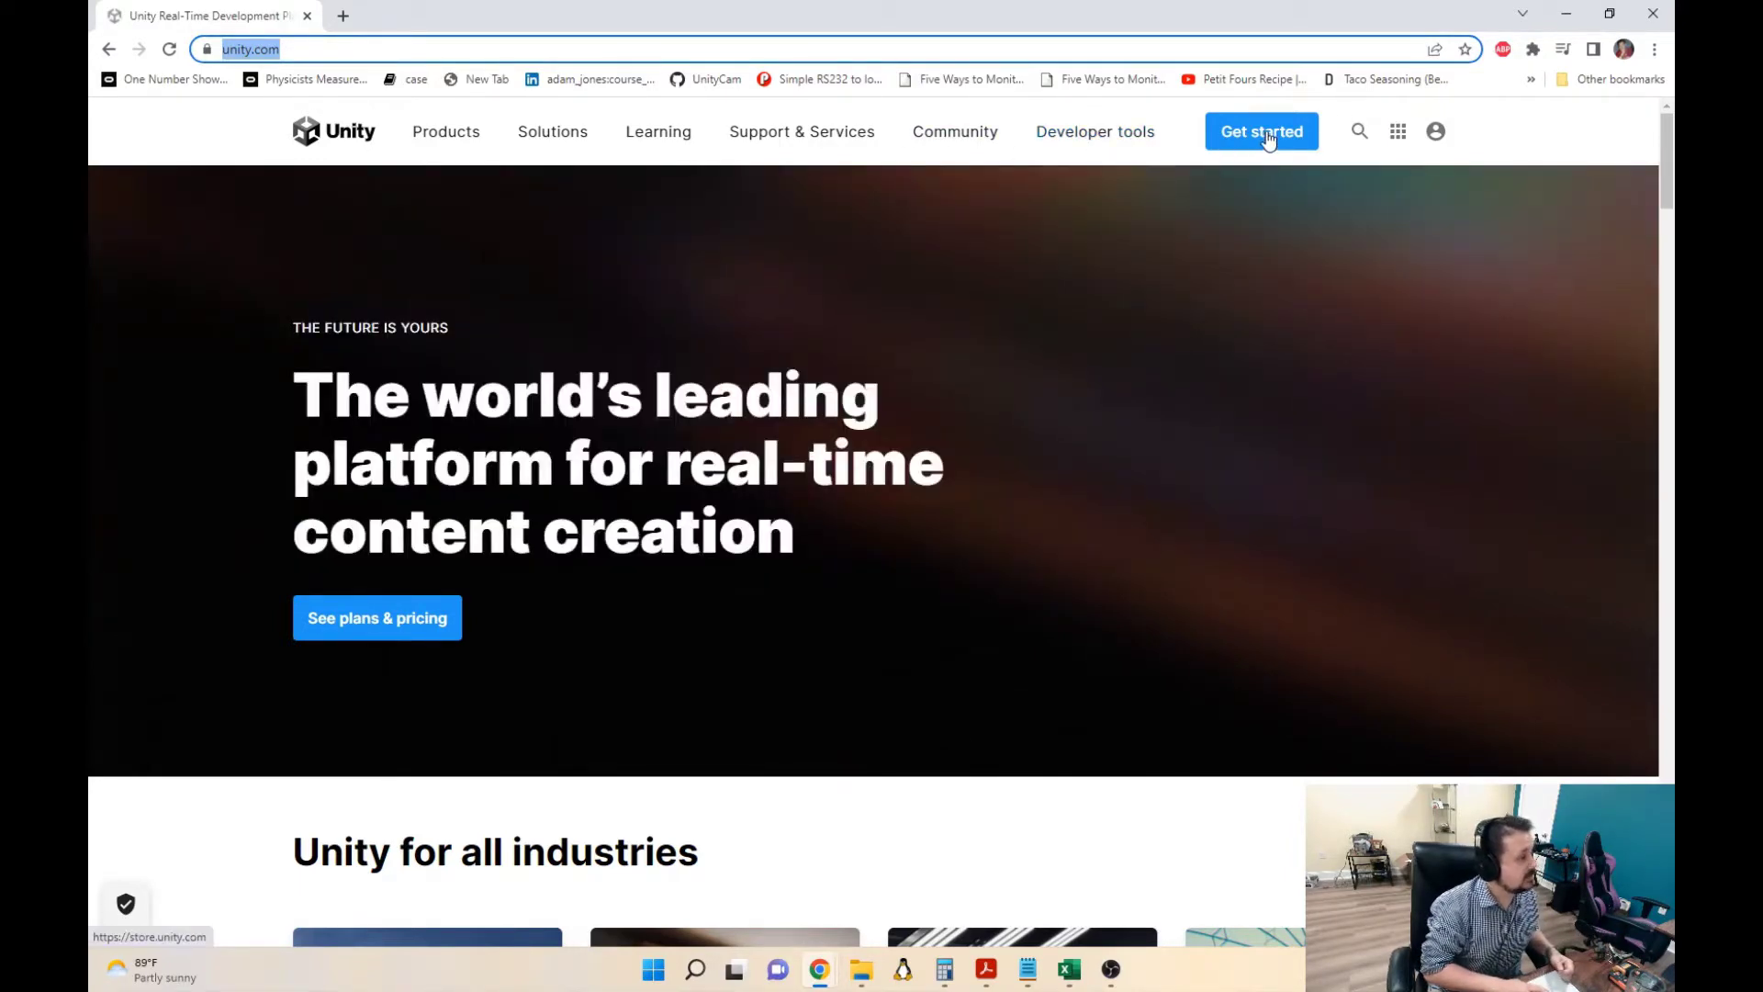
click(1266, 134)
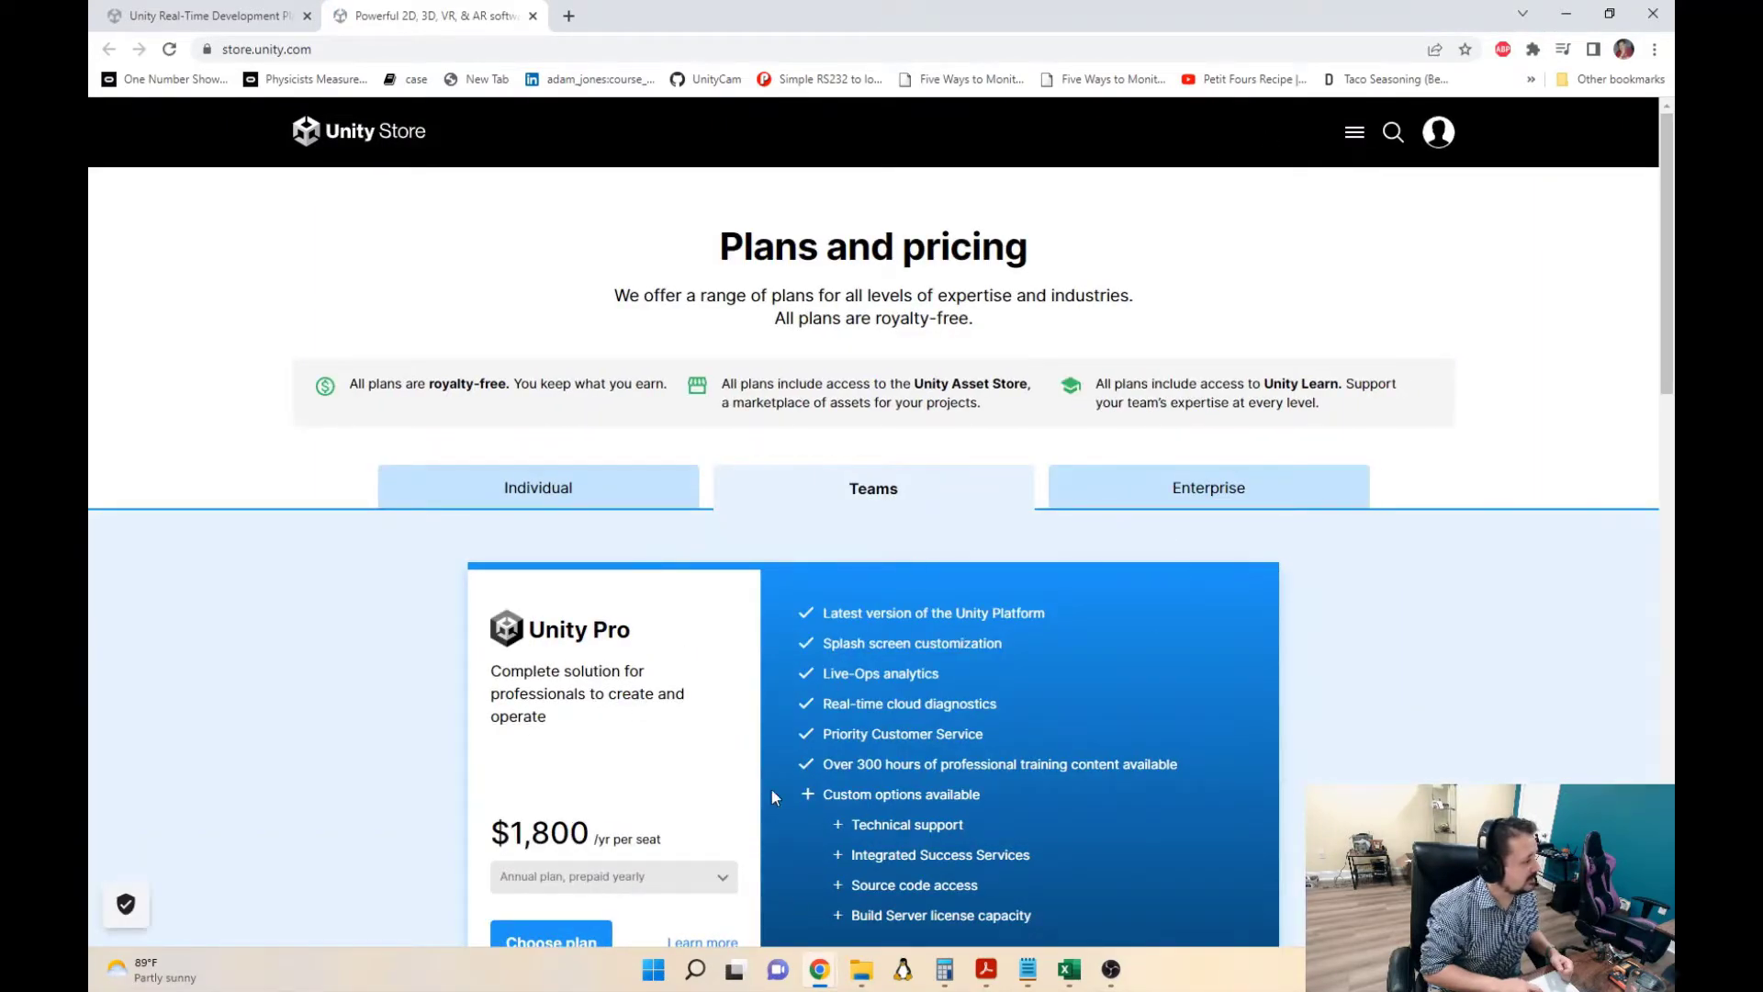
scroll(1066, 790, down, 1)
scroll(1065, 790, down, 1)
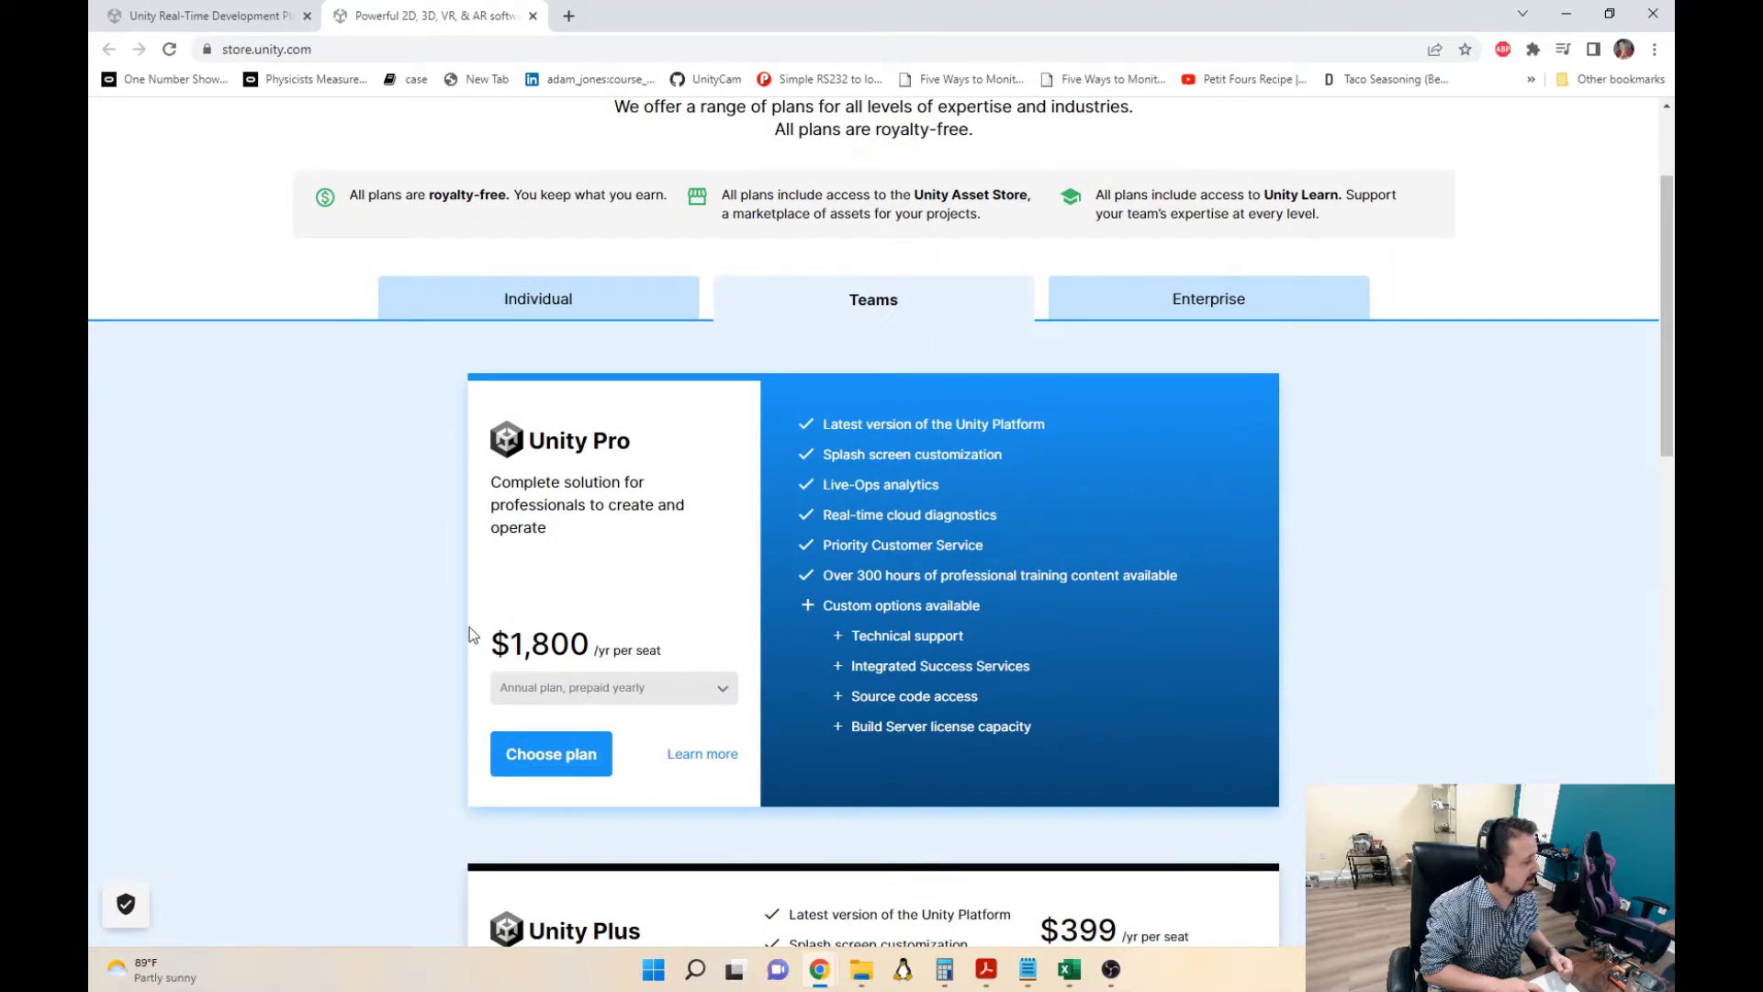
scroll(232, 689, down, 4)
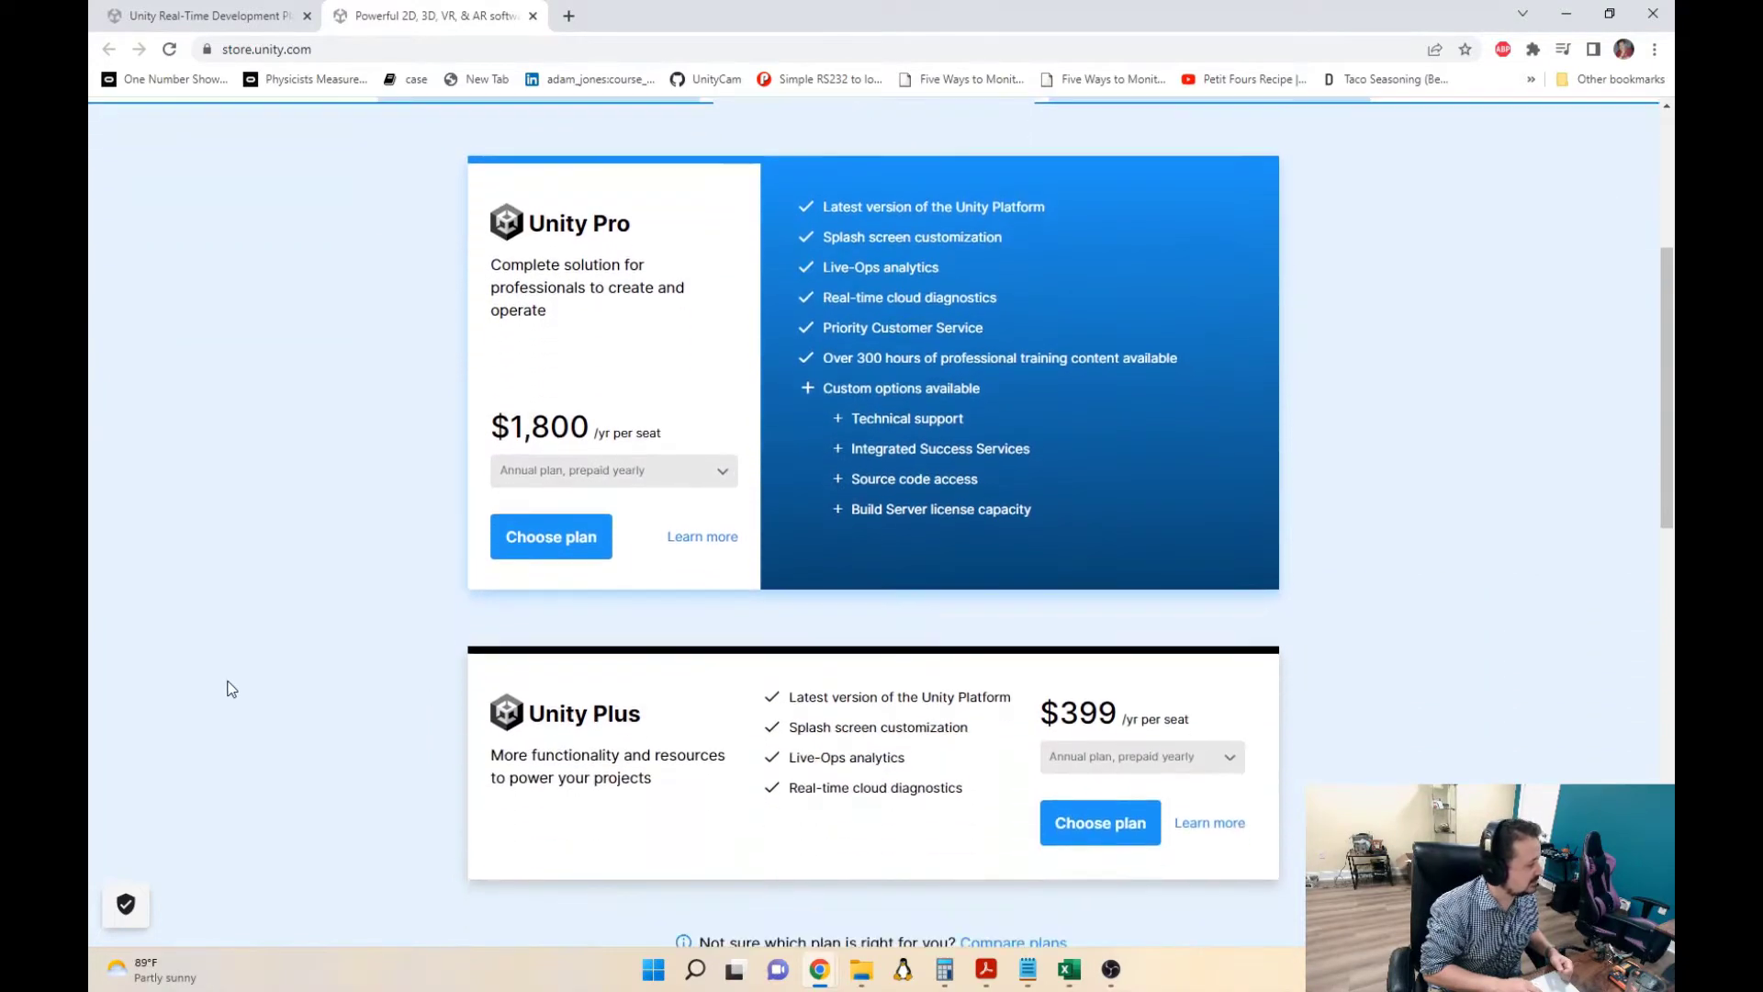
scroll(654, 620, up, 5)
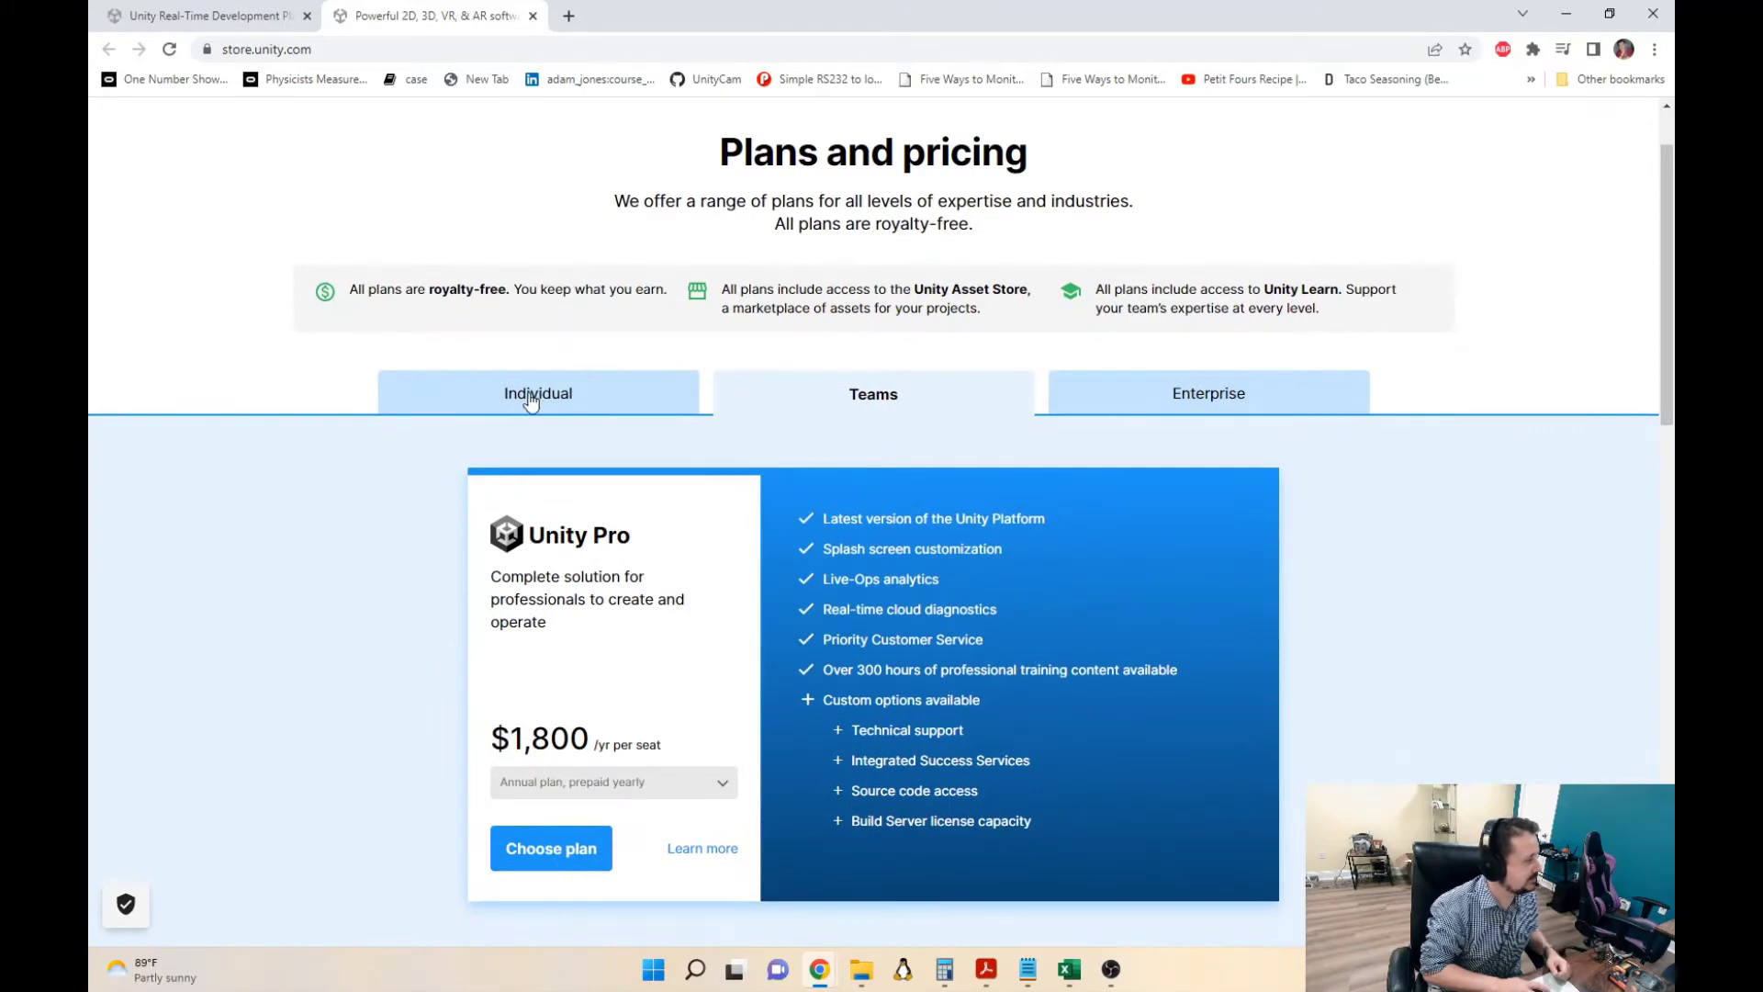
- Switch to the Individual plans and scroll to the free Student and Personal options, highlighting Personal's description
click(530, 401)
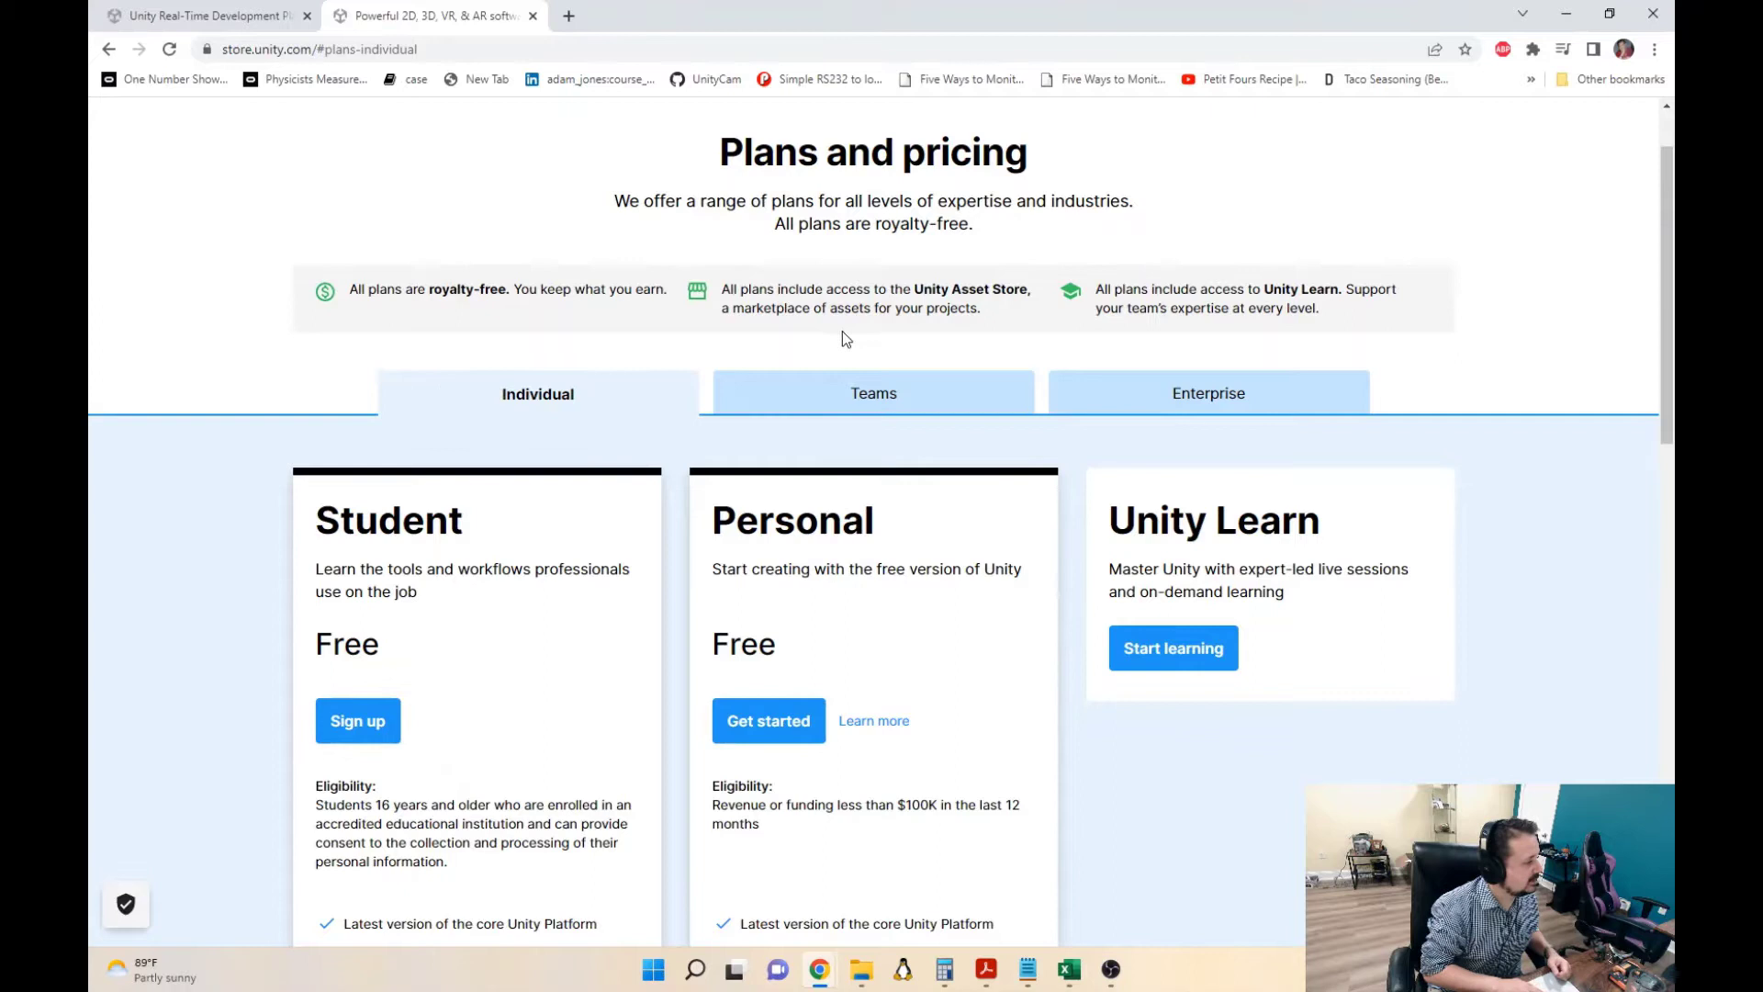
scroll(1341, 425, down, 2)
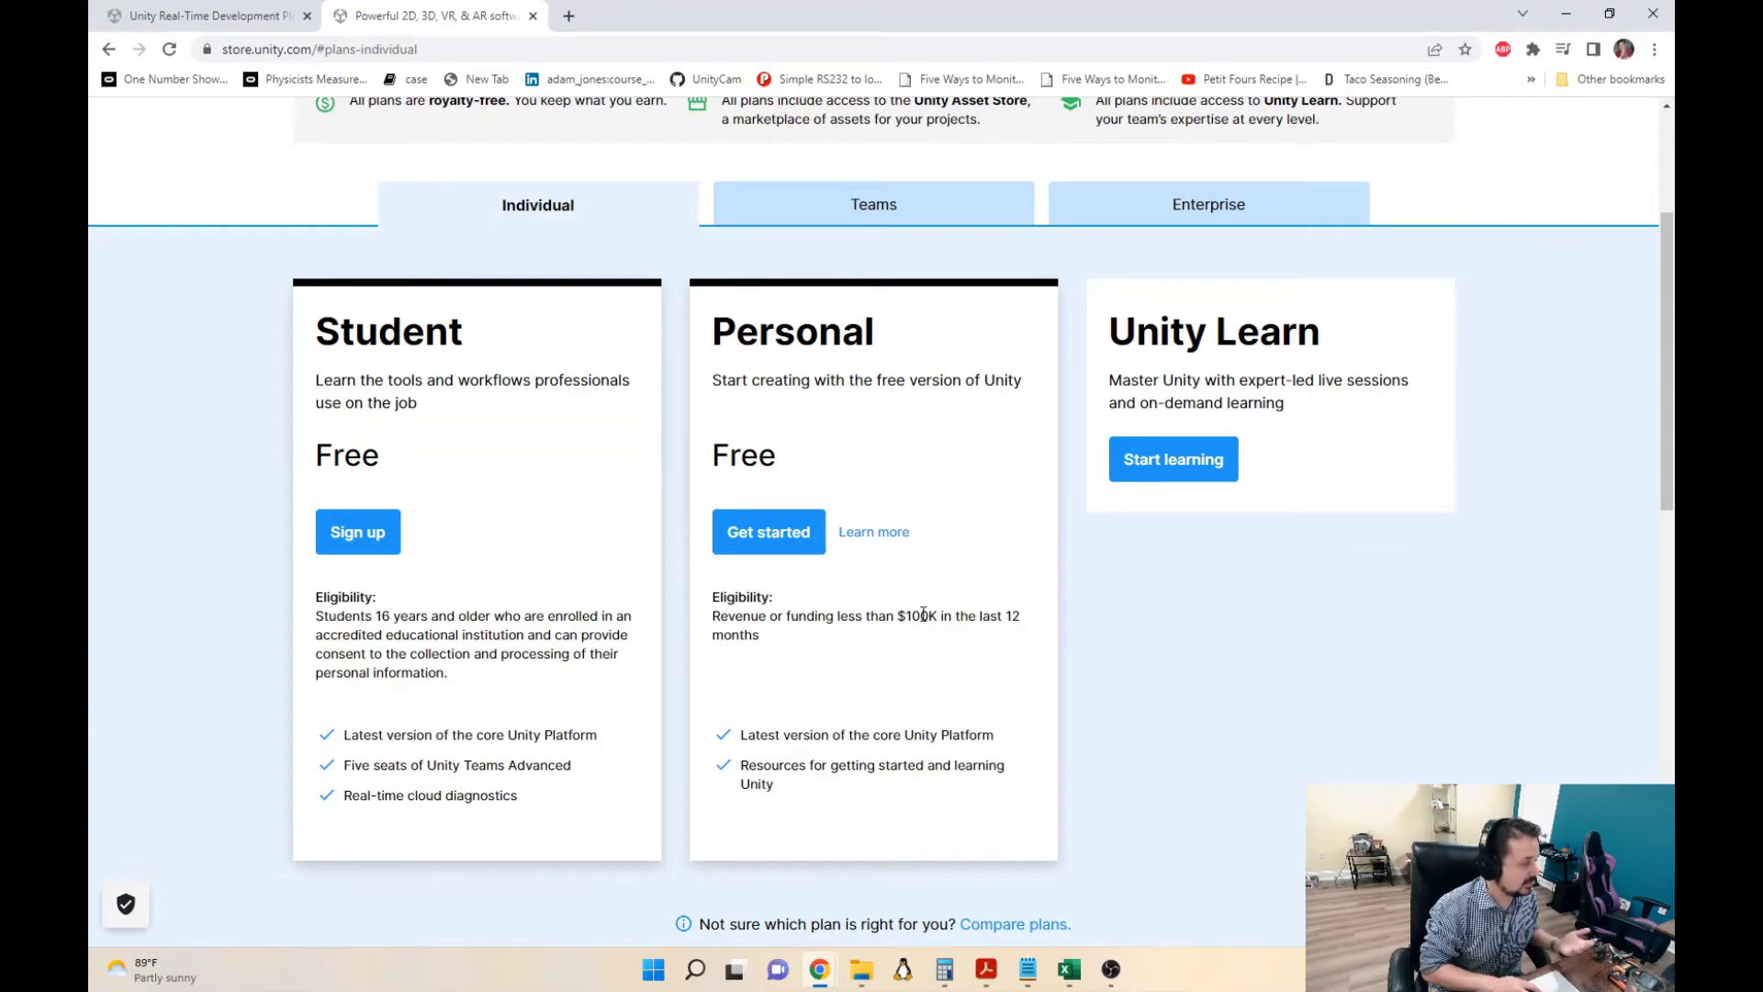
drag(714, 379, 1006, 380)
click(1018, 379)
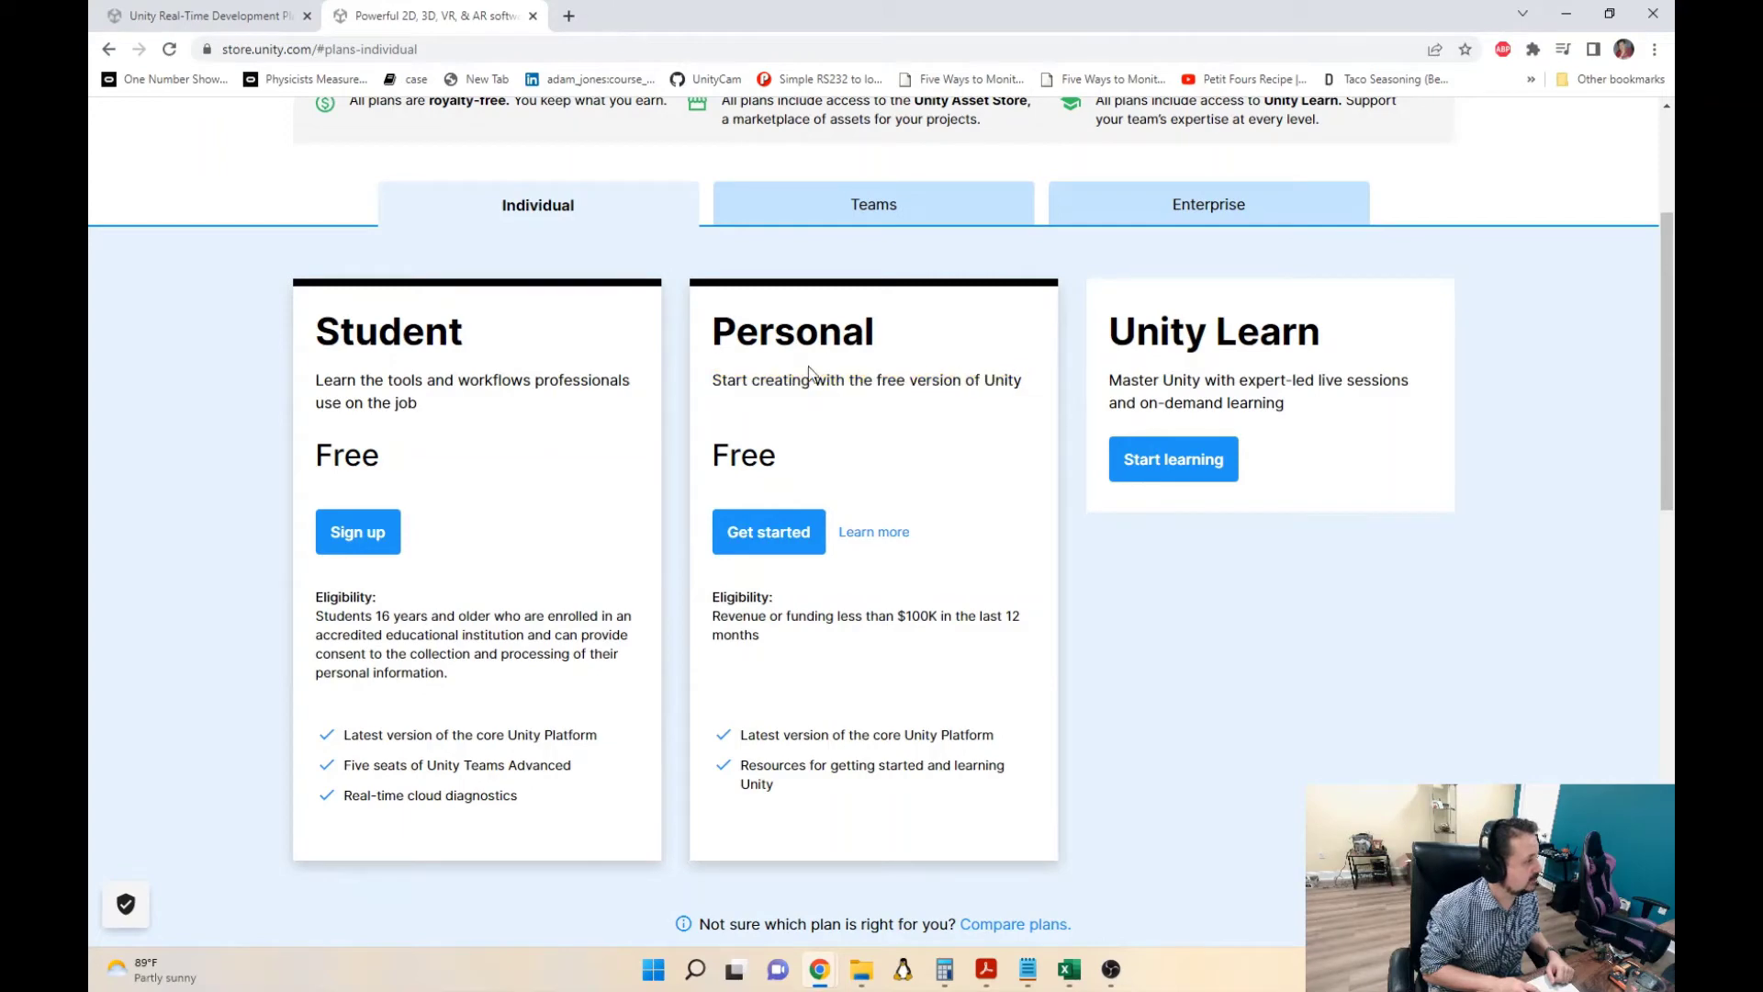
- Follow the Personal plan's Get started link to the Unity Hub download page for Windows and return to its top
click(758, 544)
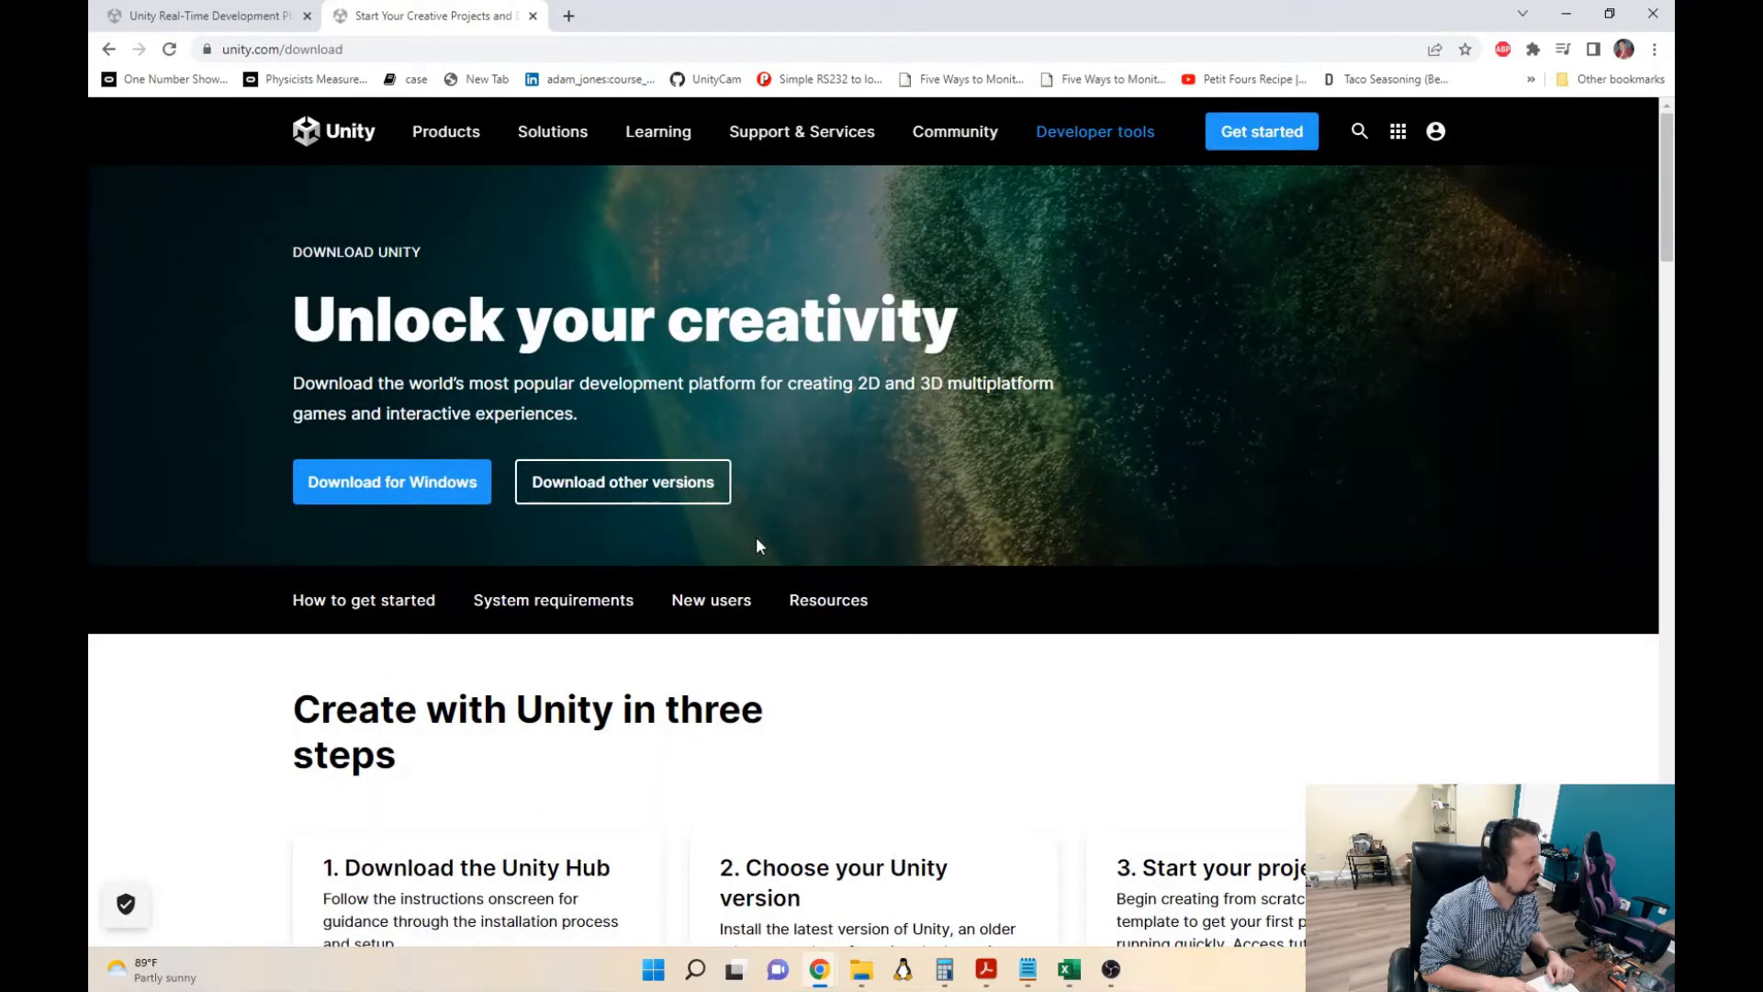
scroll(758, 546, down, 1)
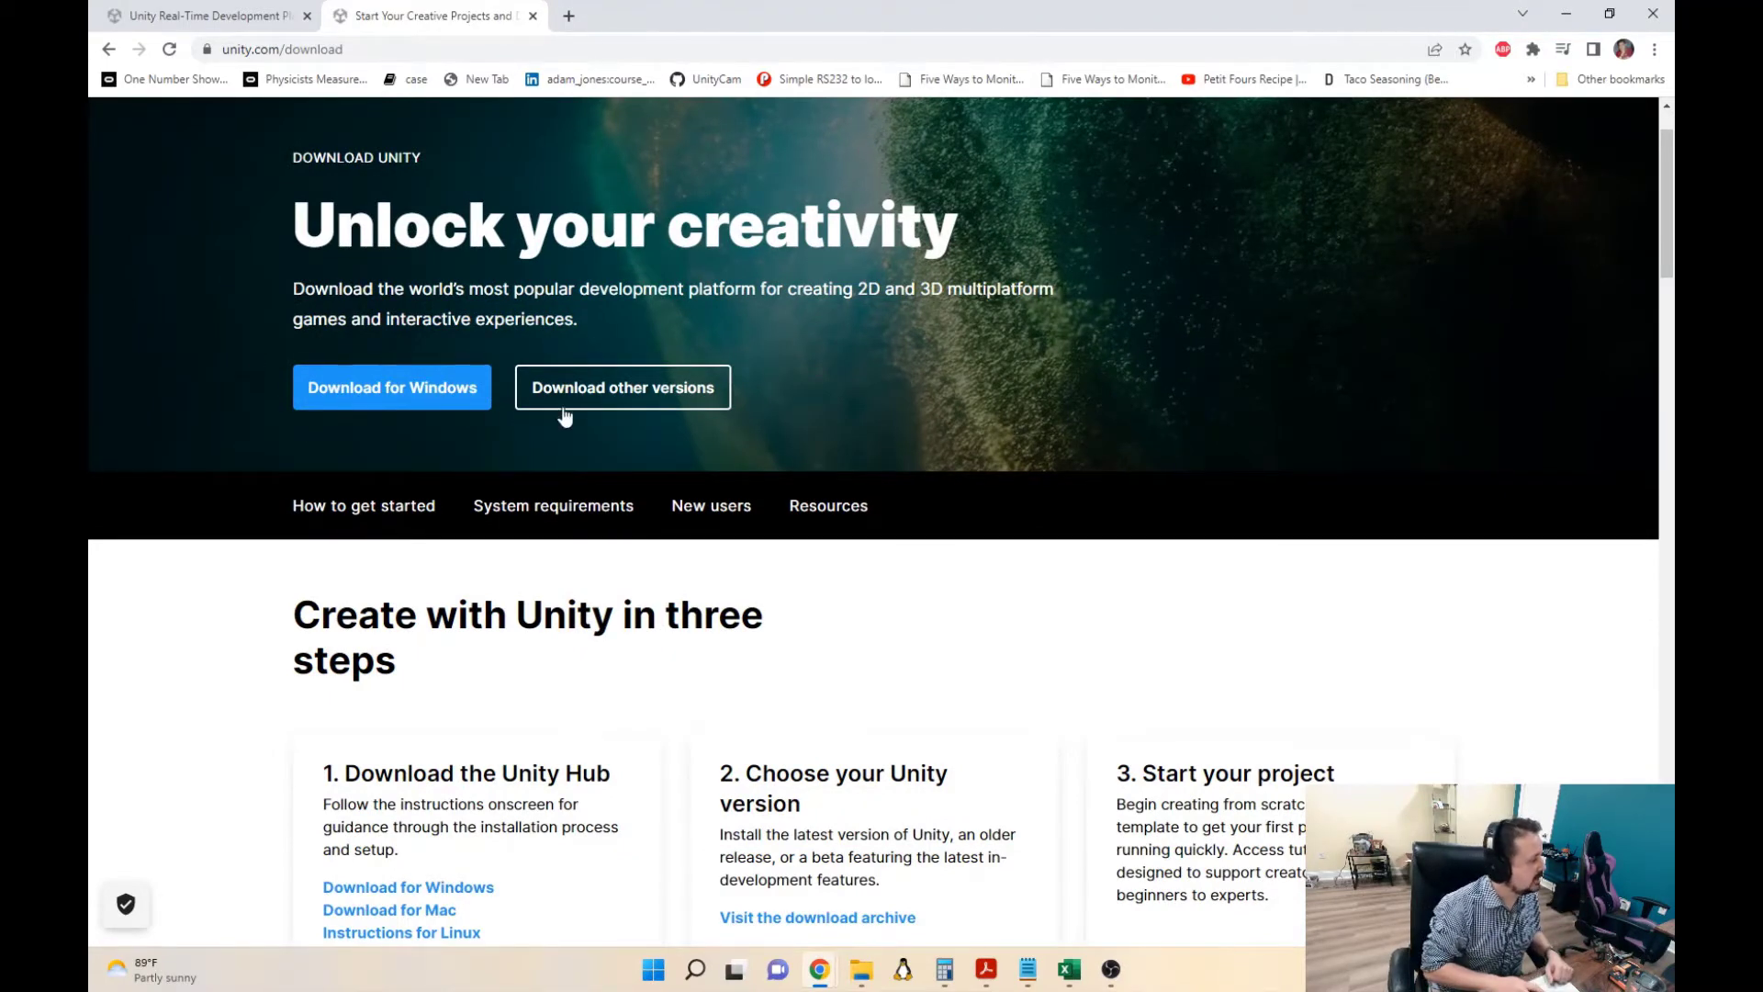
click(596, 398)
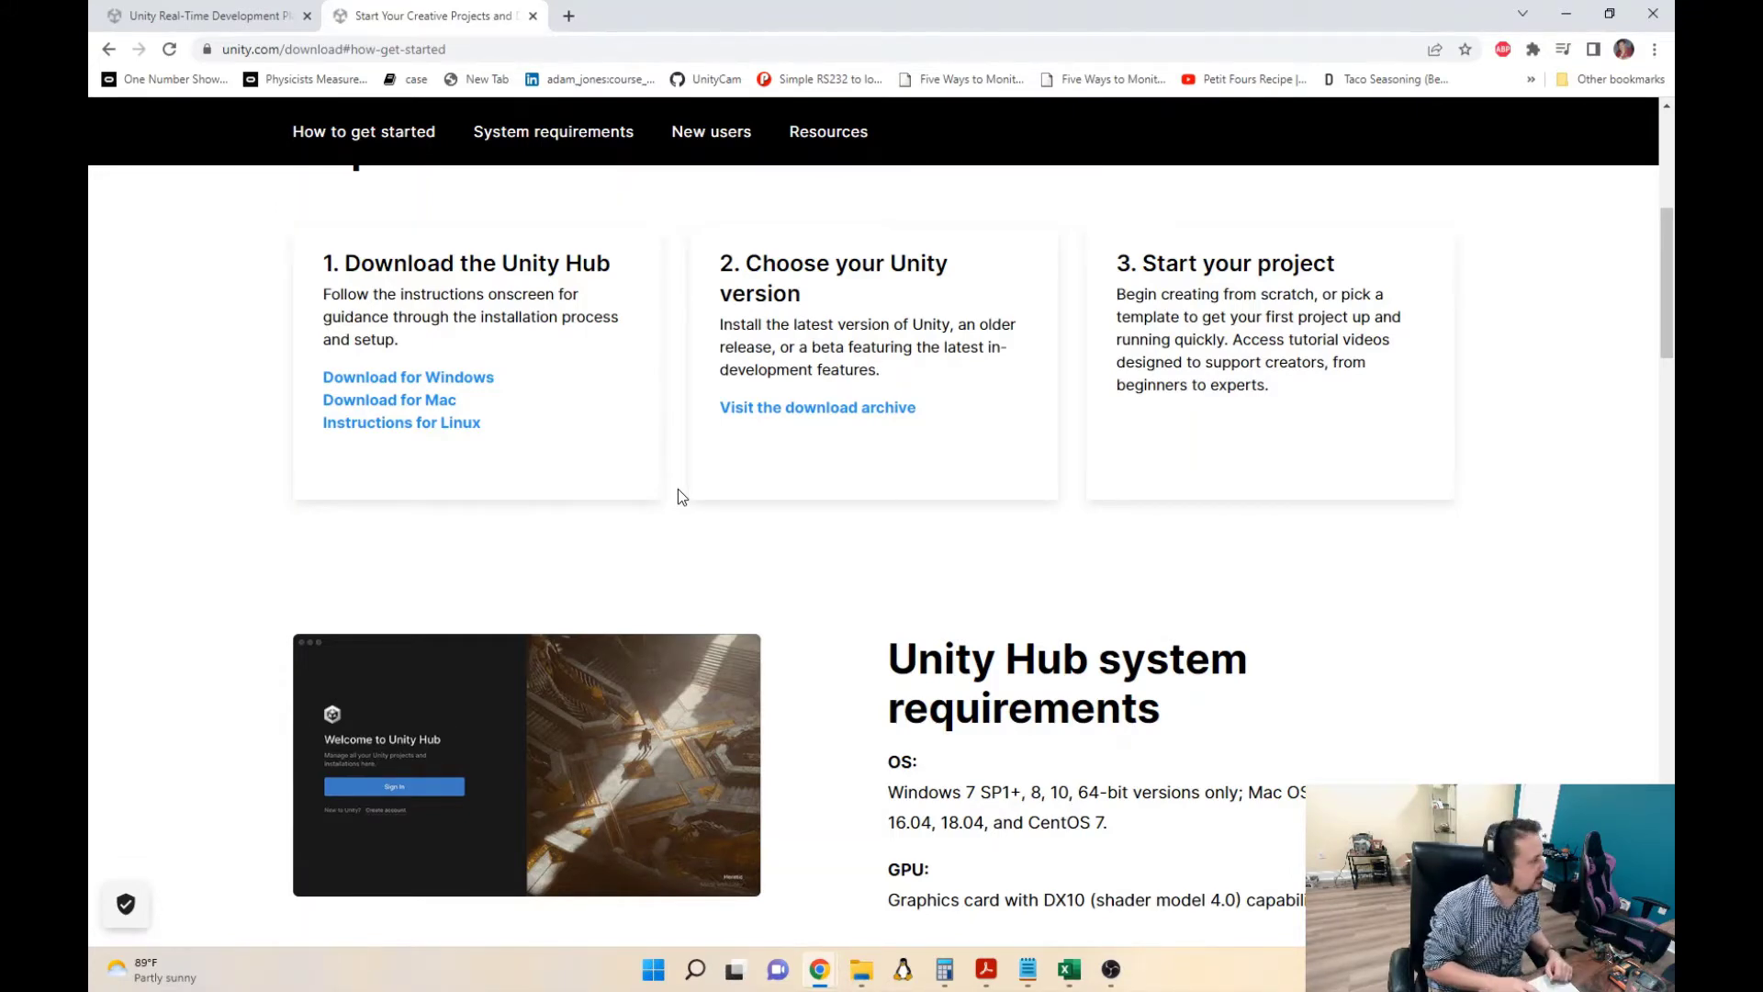
scroll(678, 489, up, 5)
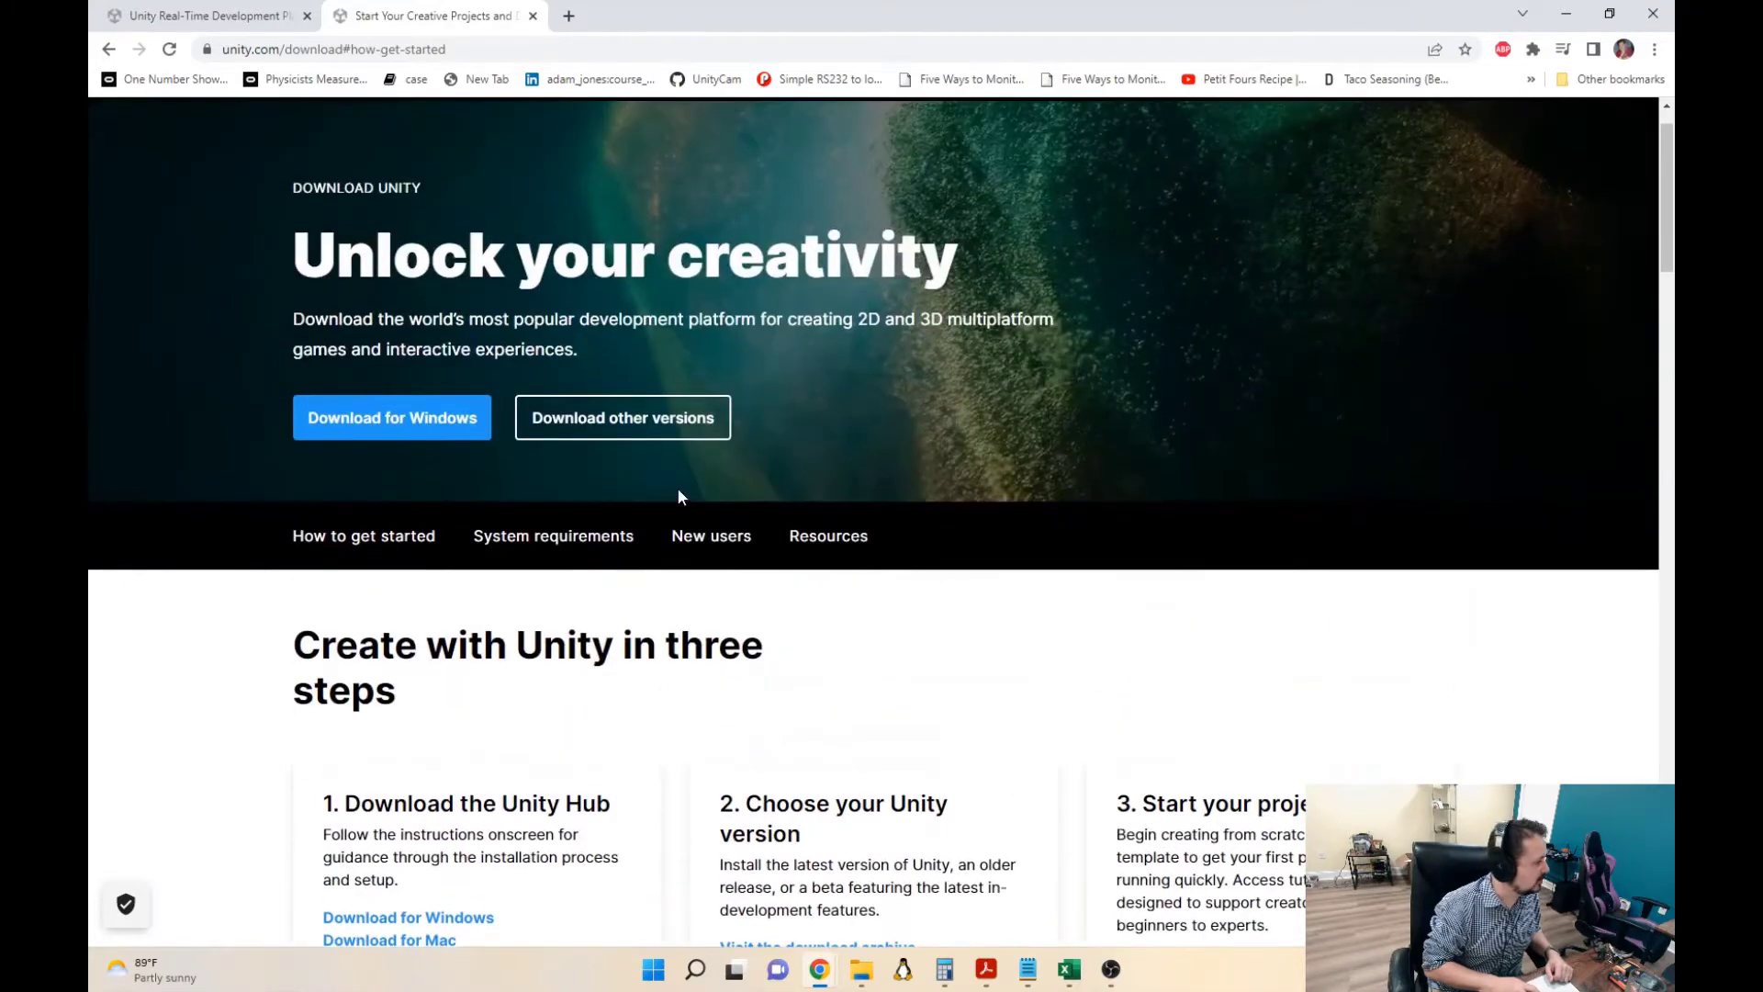
scroll(677, 488, up, 1)
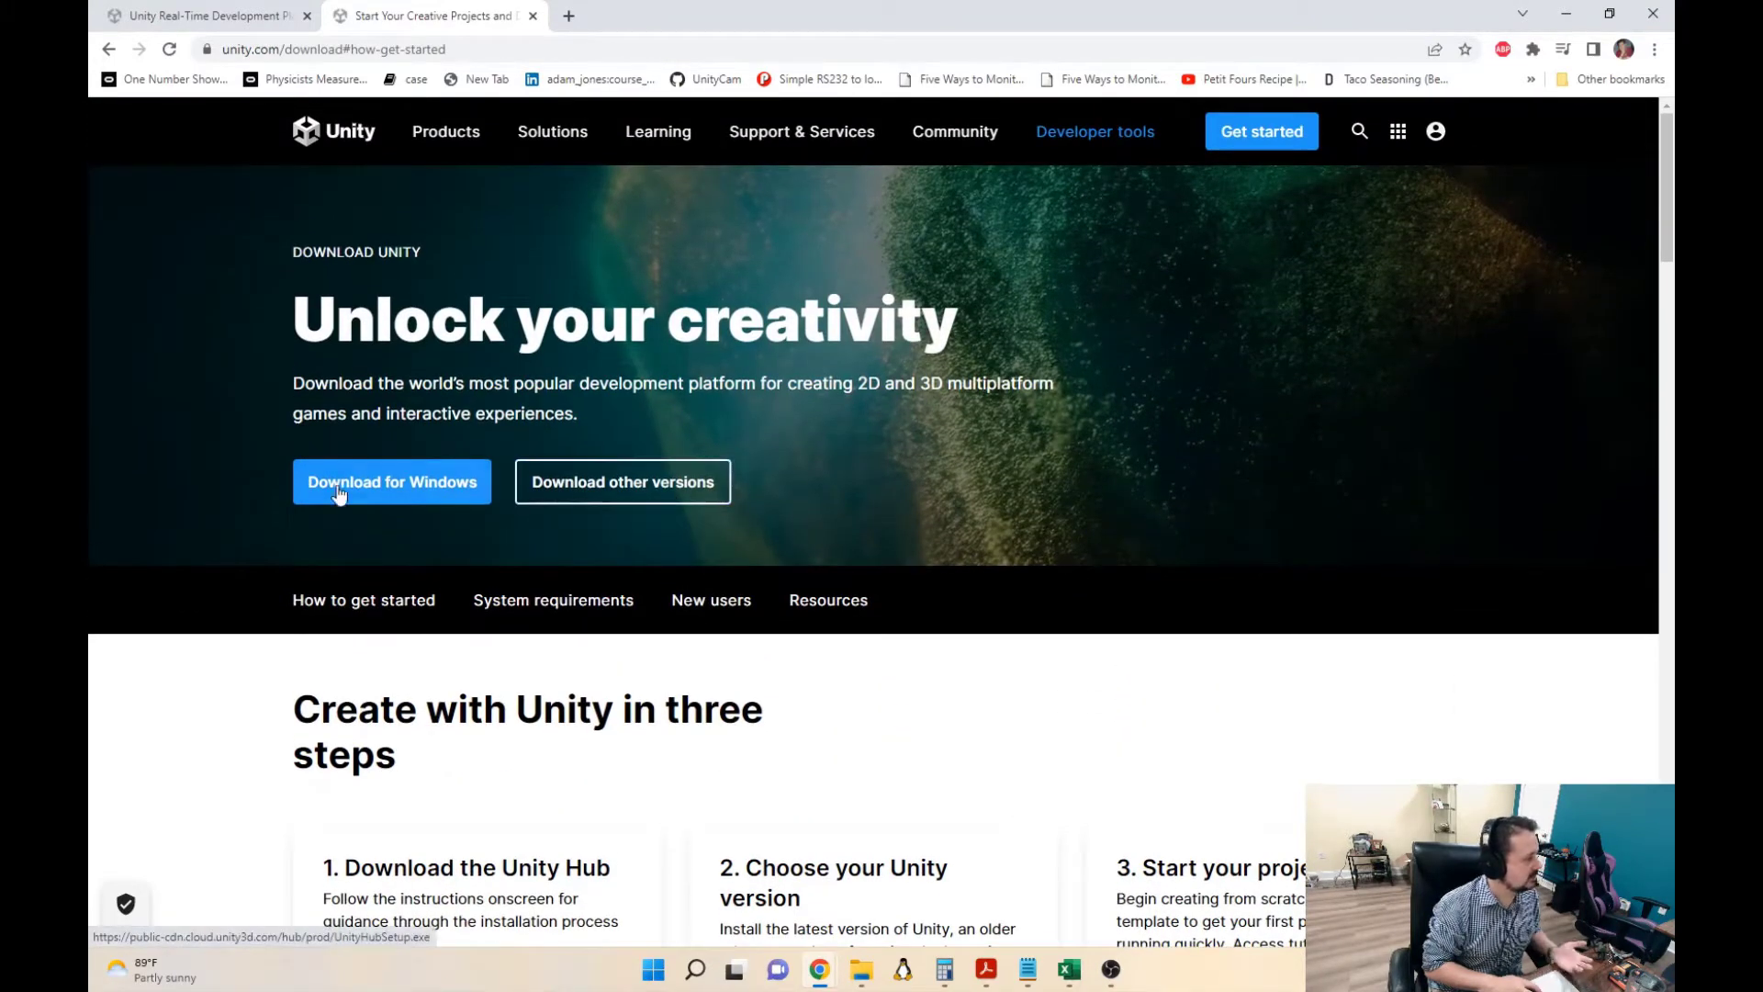
- Download UnityHubSetup.exe for Windows and run it from Chrome's download bar
click(399, 491)
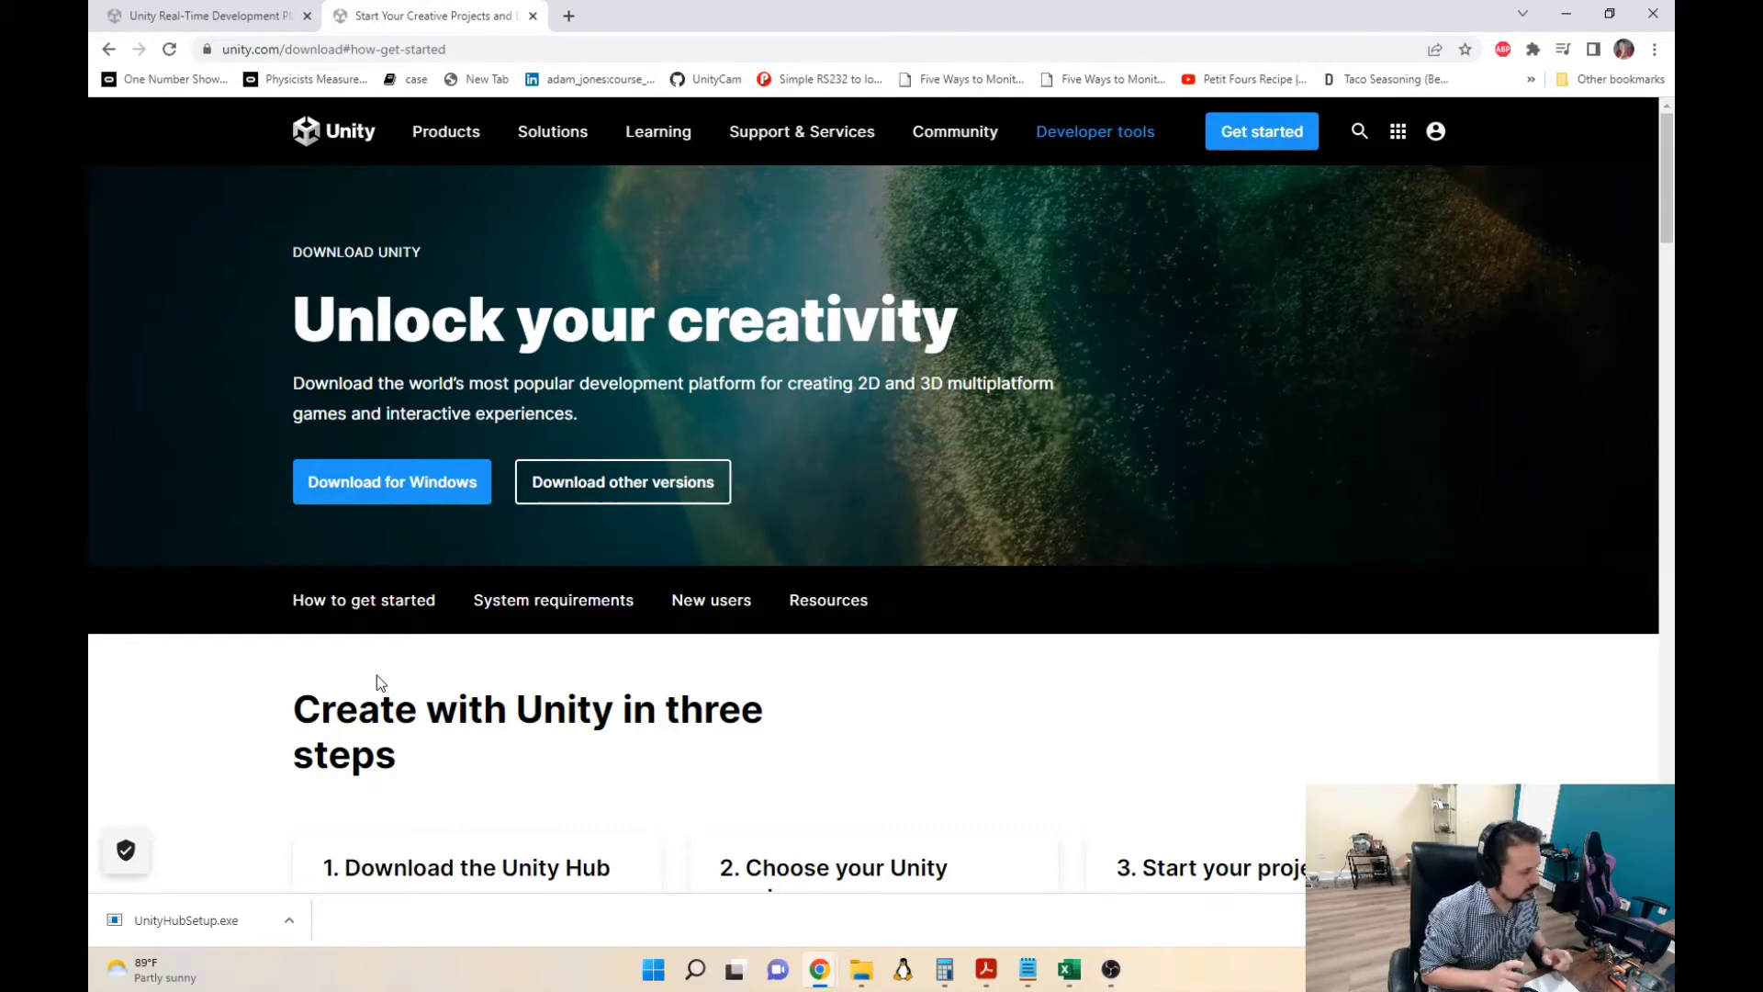
click(196, 922)
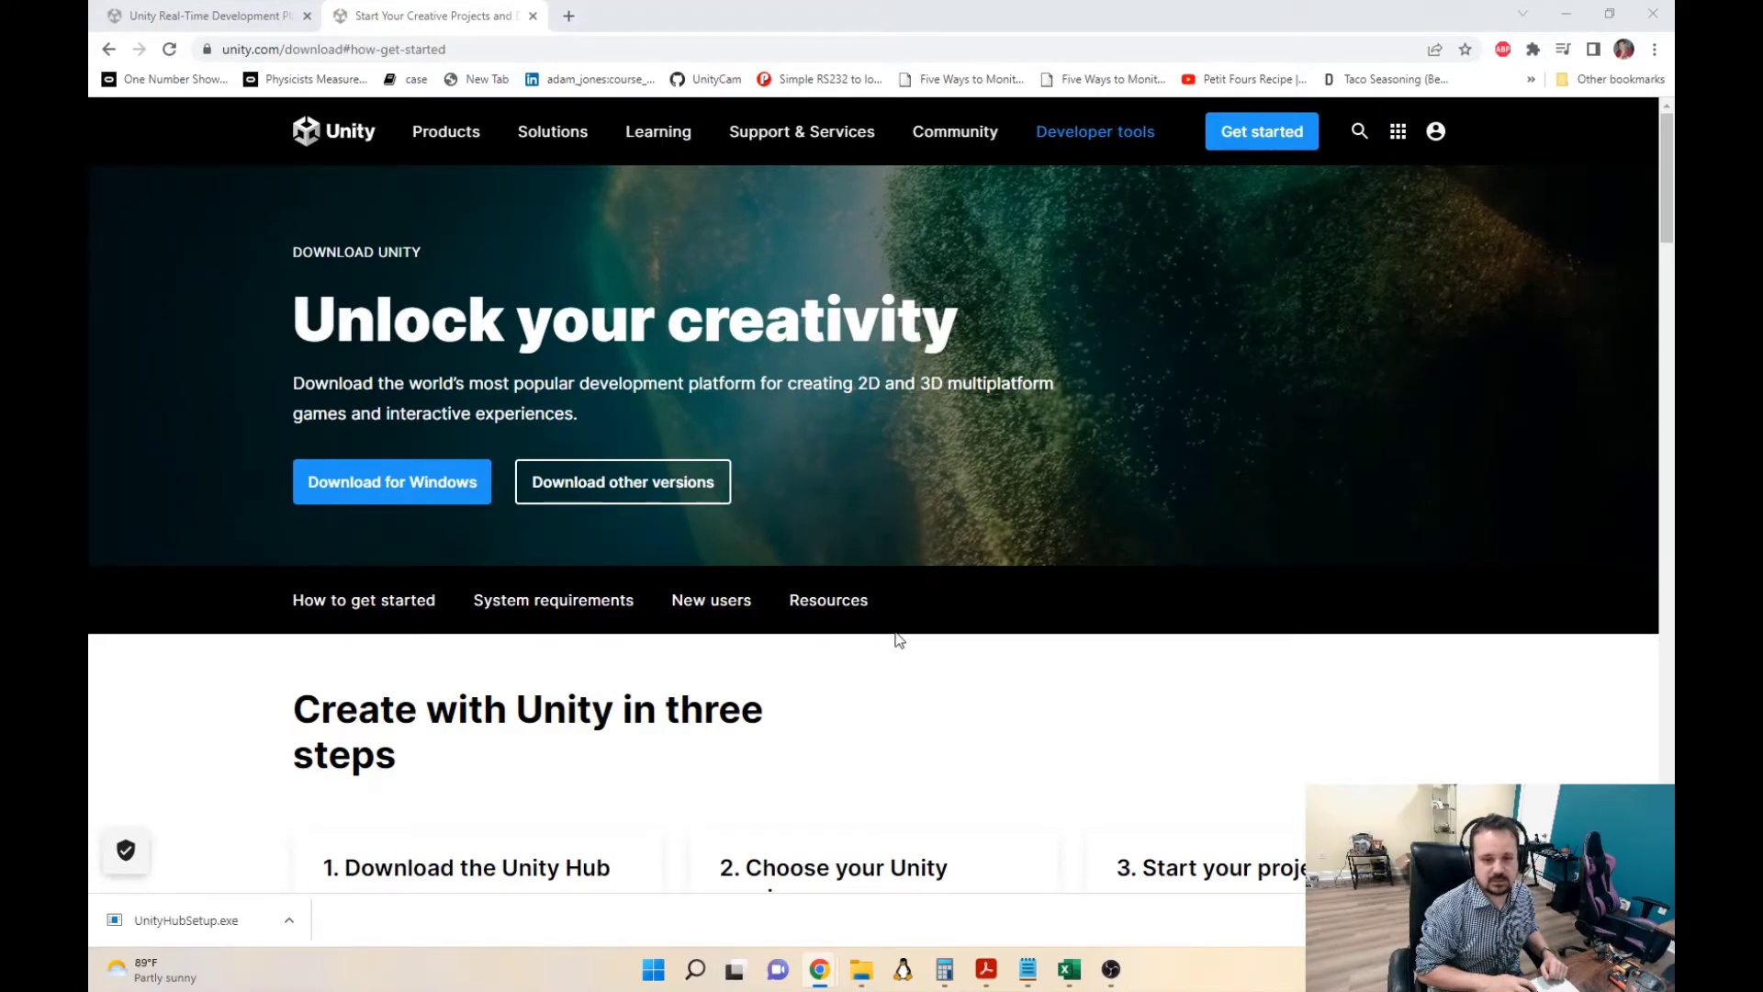
click(1035, 495)
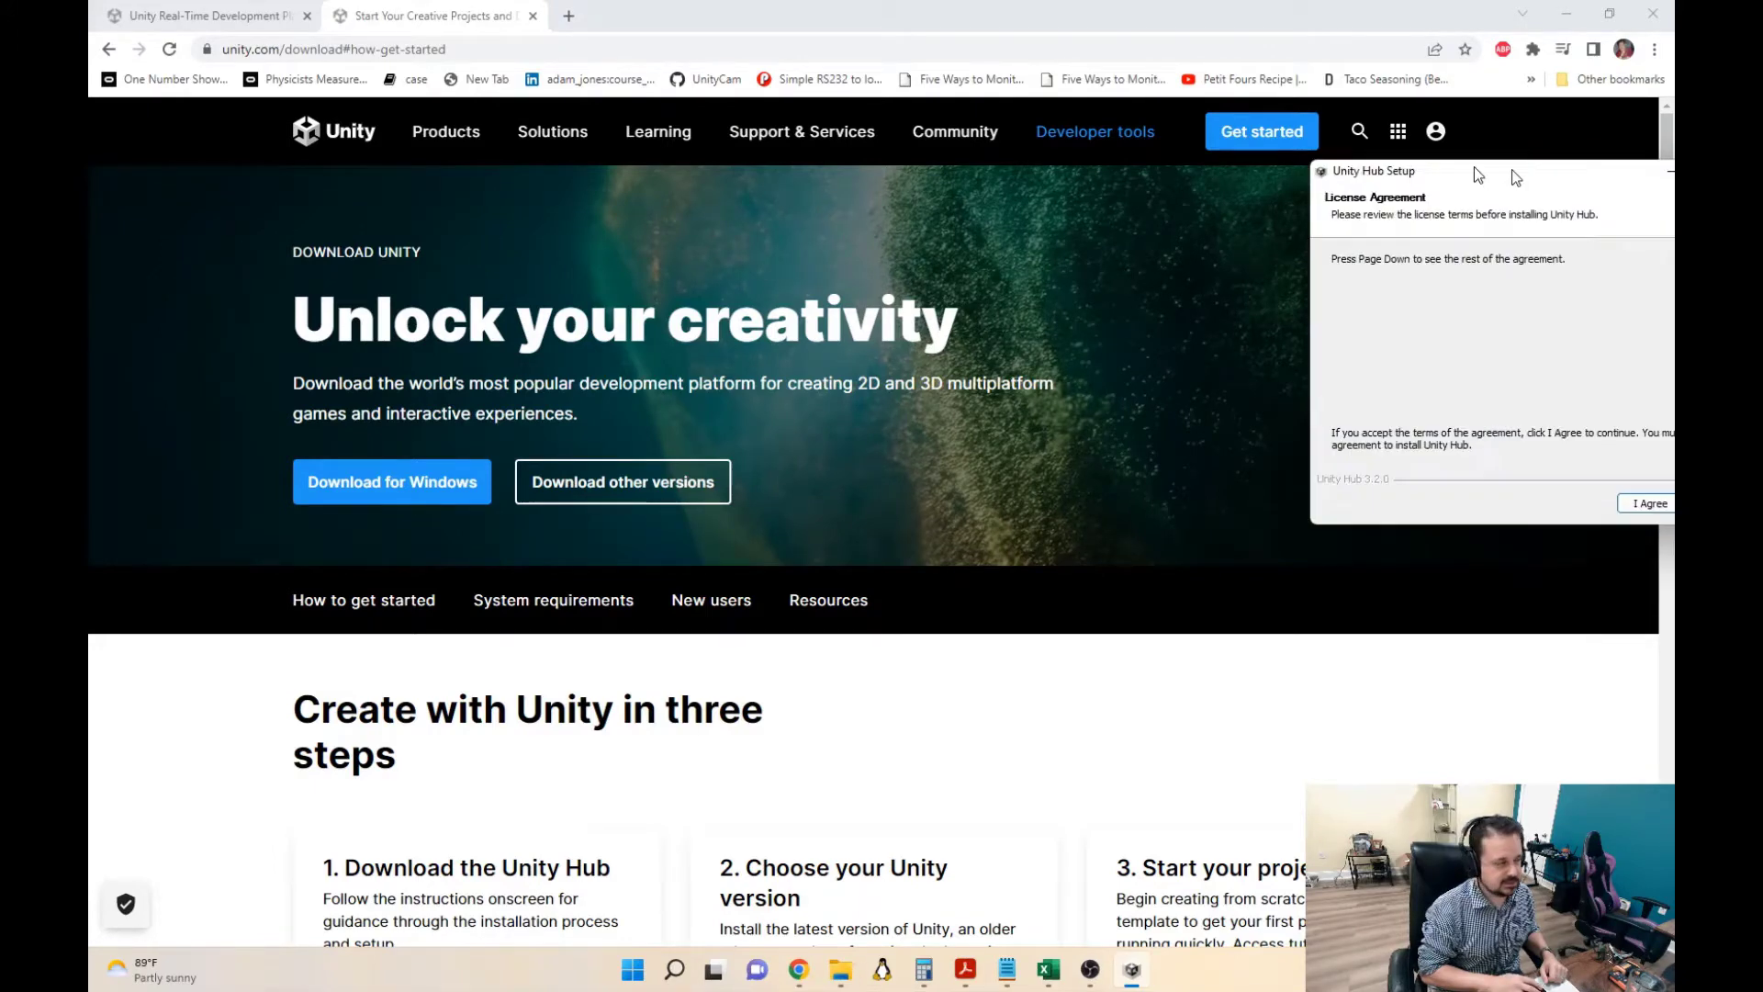
- Centre the setup window, then return to the Unity Hub 3.2.0 License Agreement and scroll its text
drag(1474, 174, 880, 327)
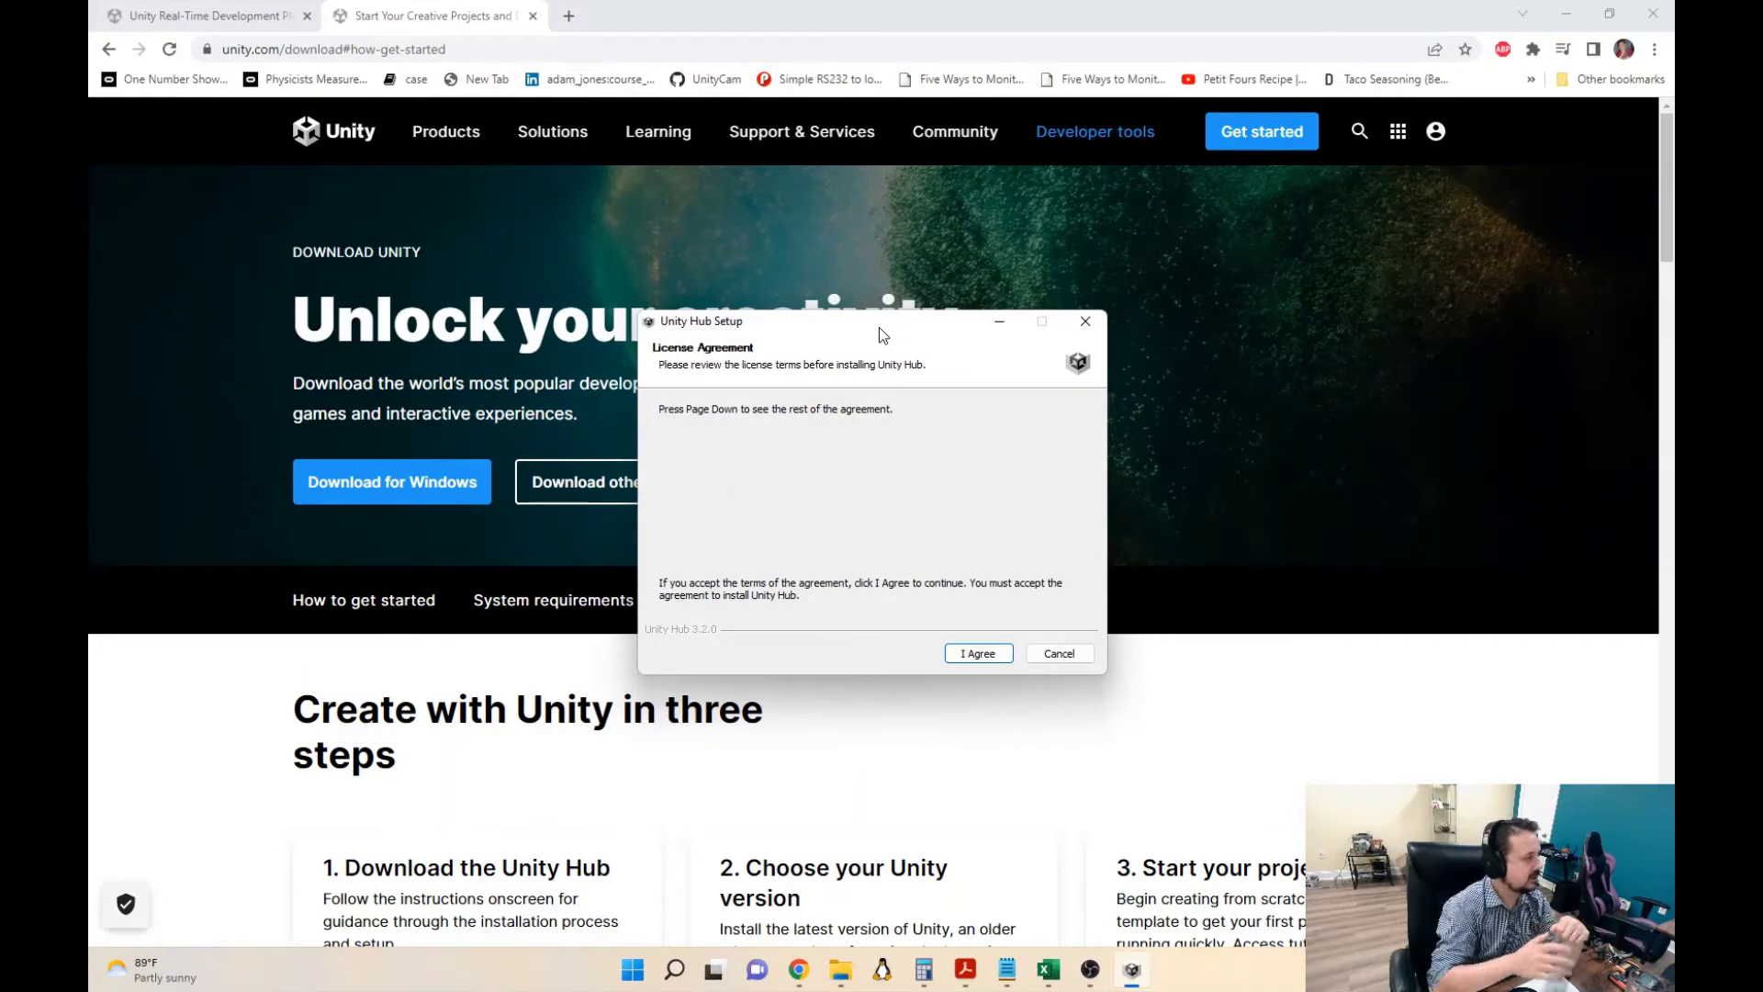
click(979, 654)
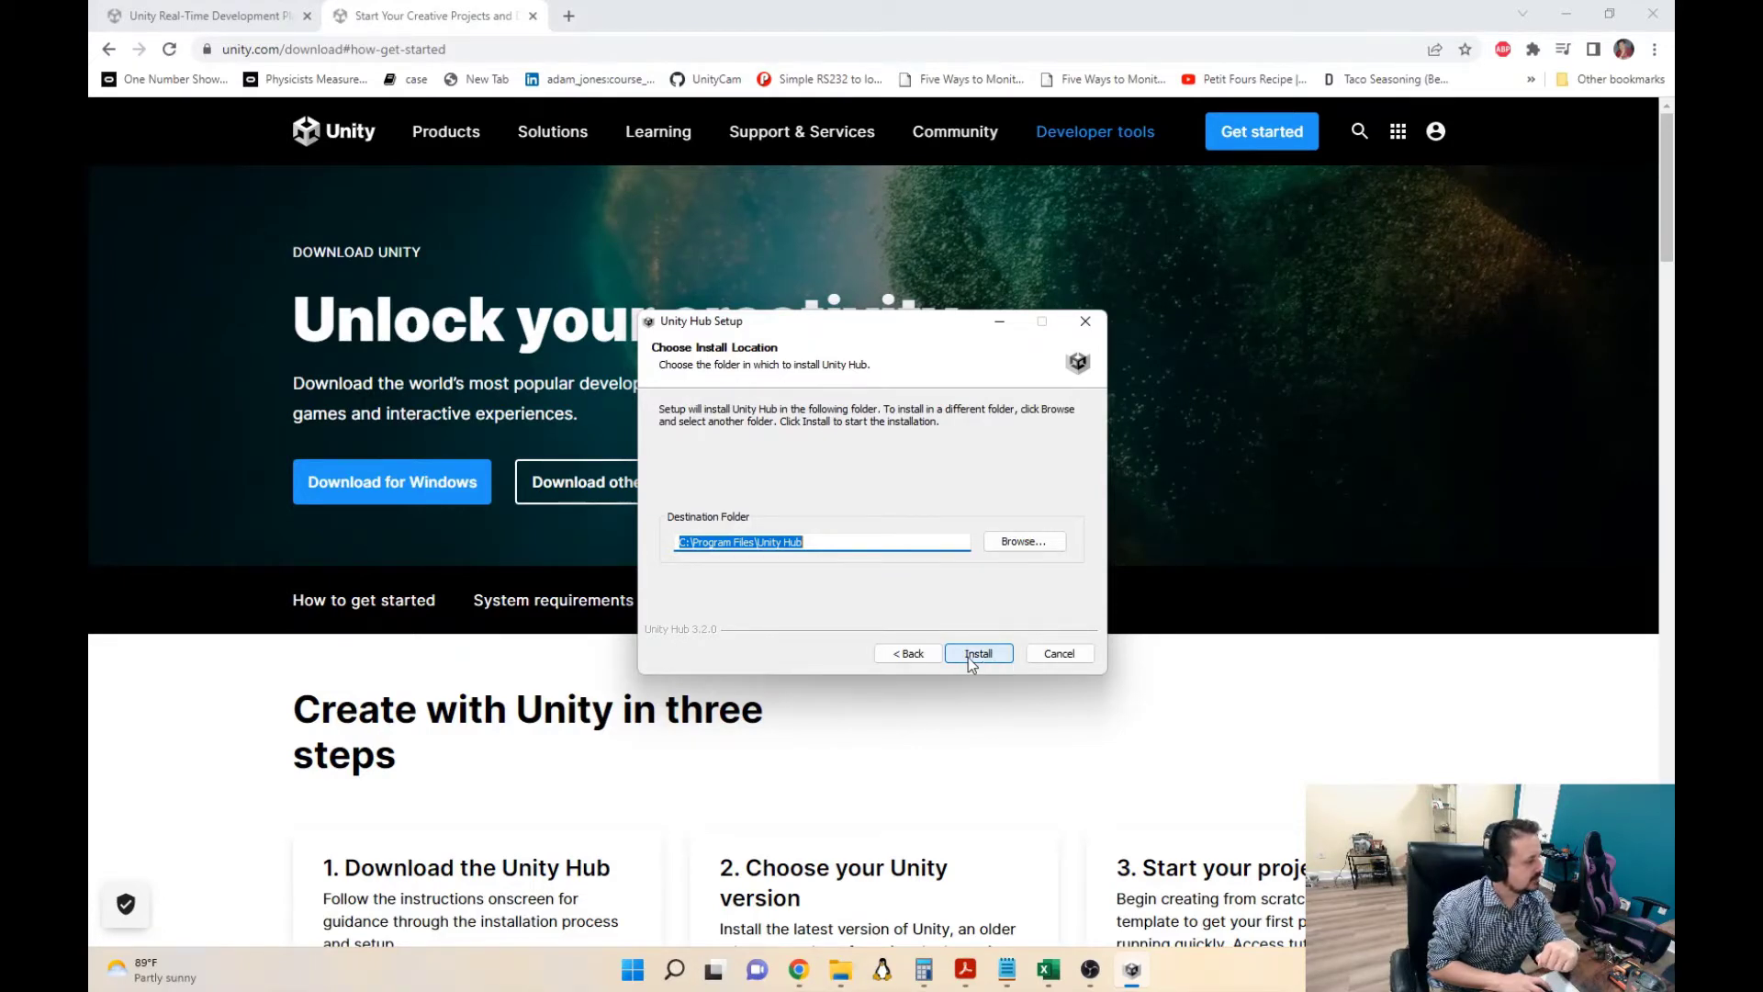
click(914, 654)
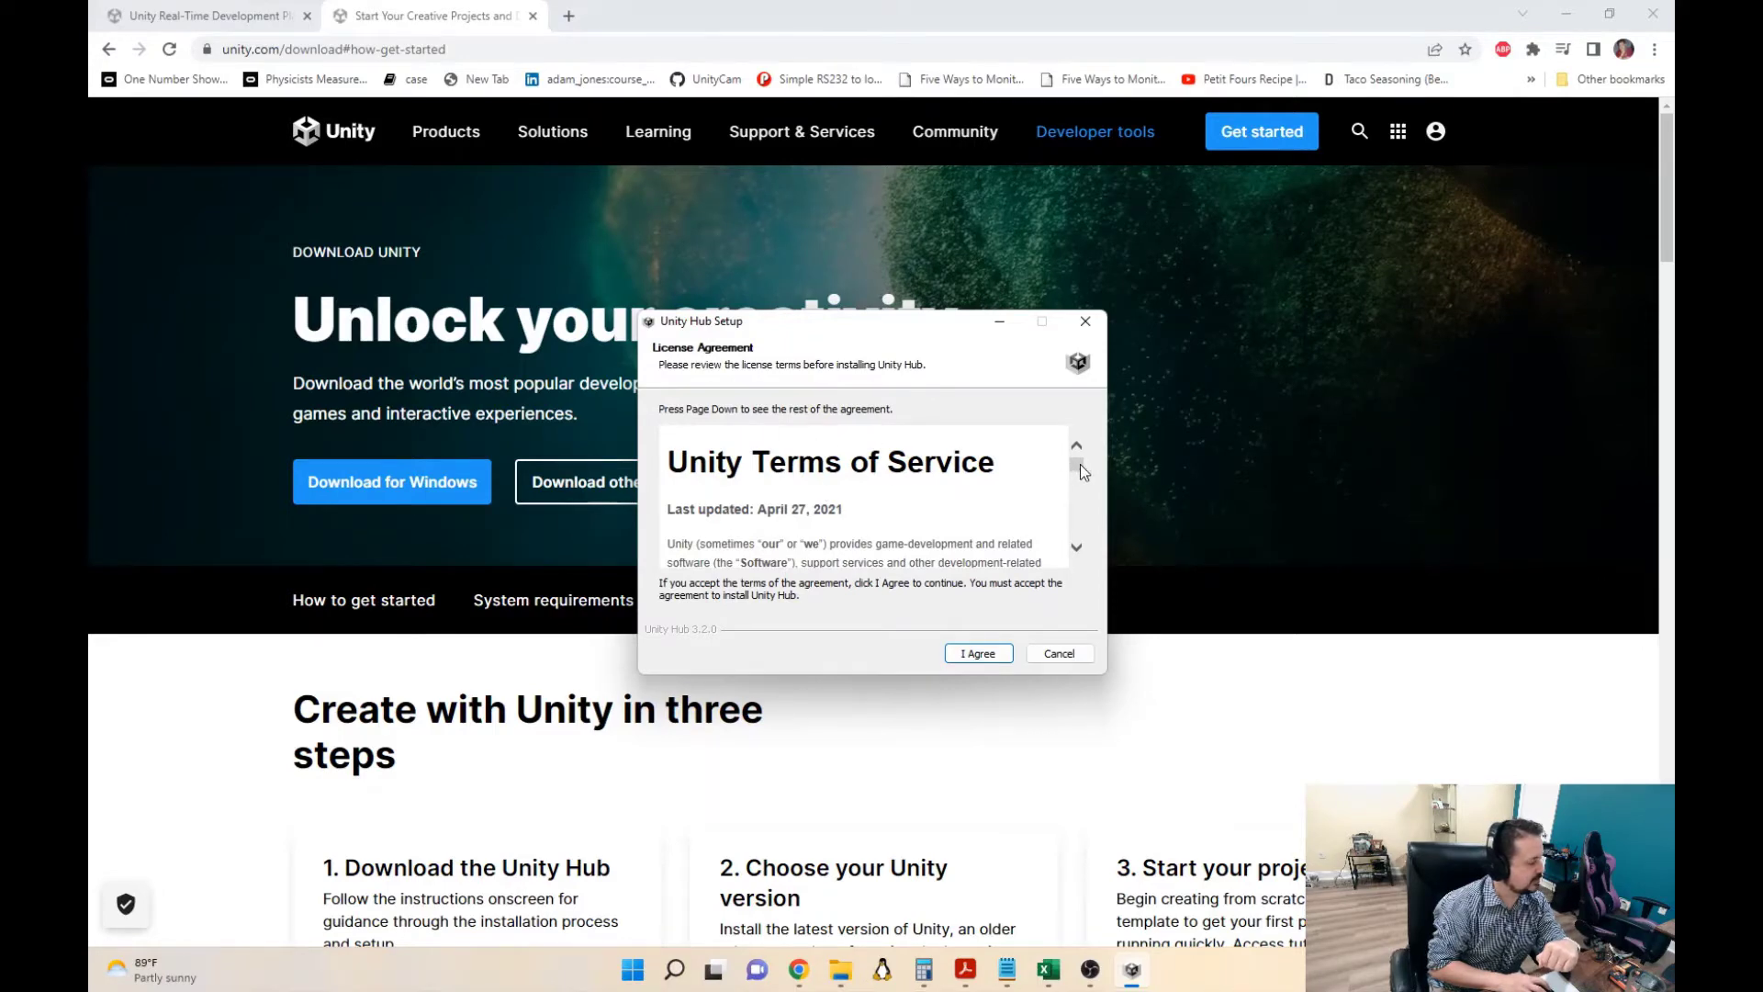
drag(1080, 465, 1069, 538)
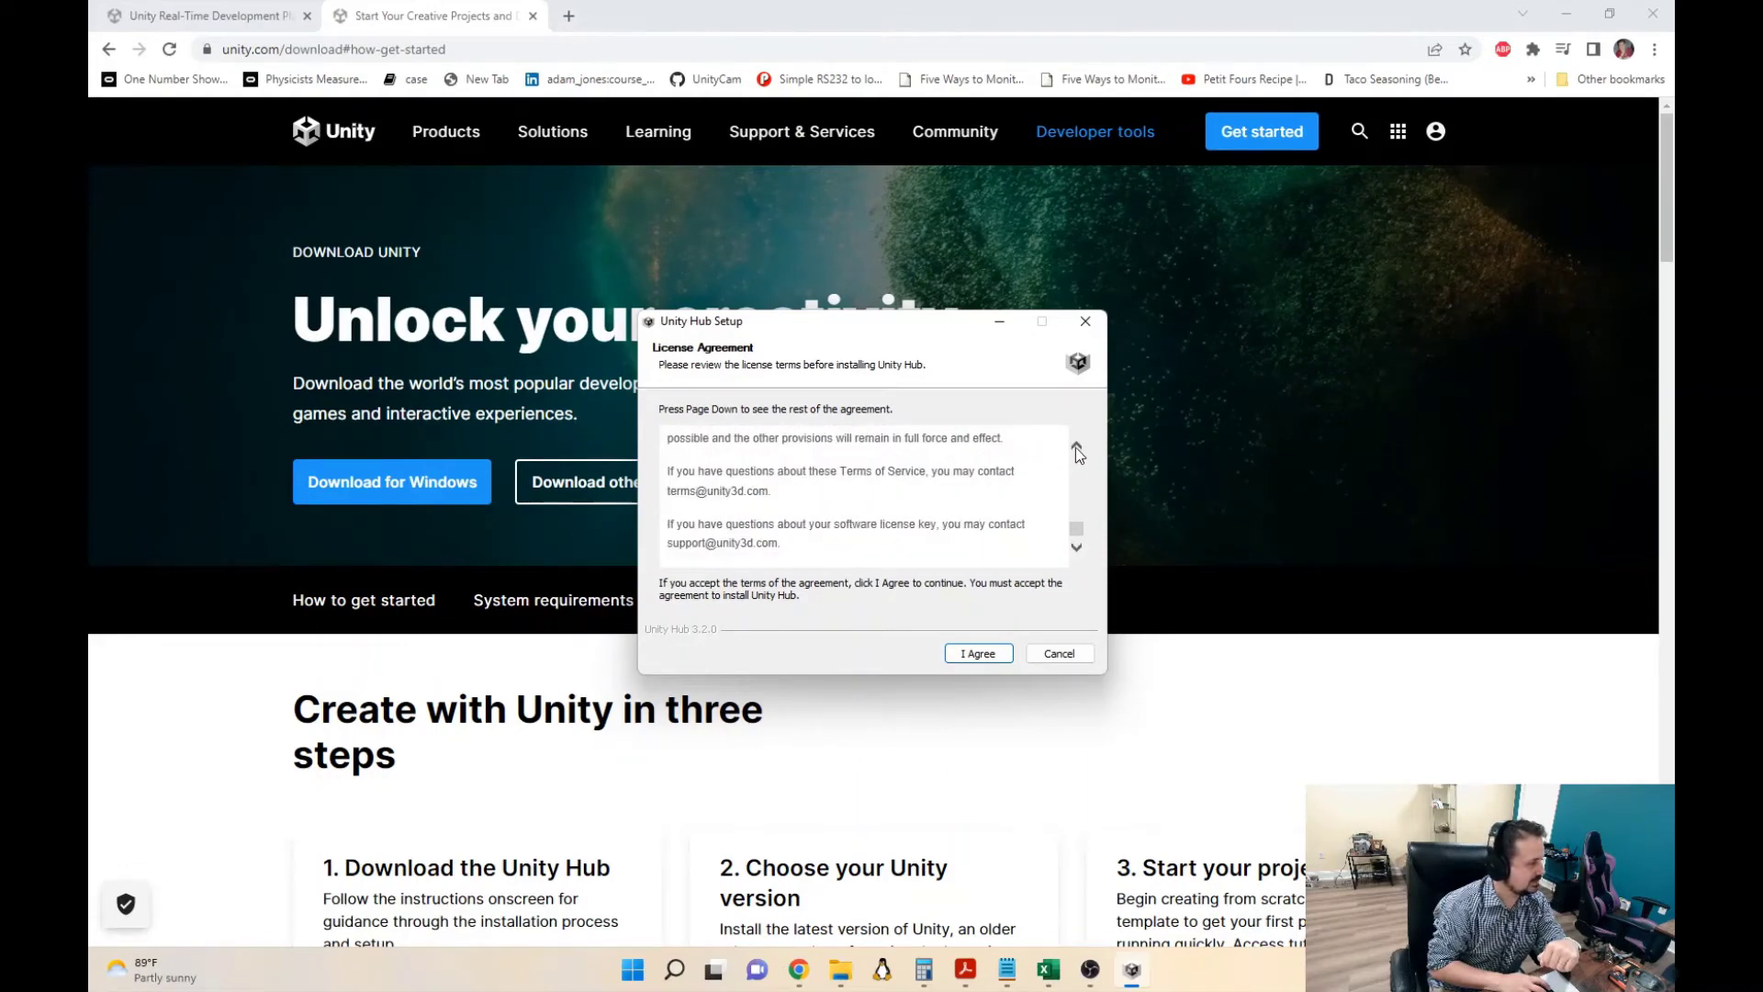
drag(1077, 448, 1077, 448)
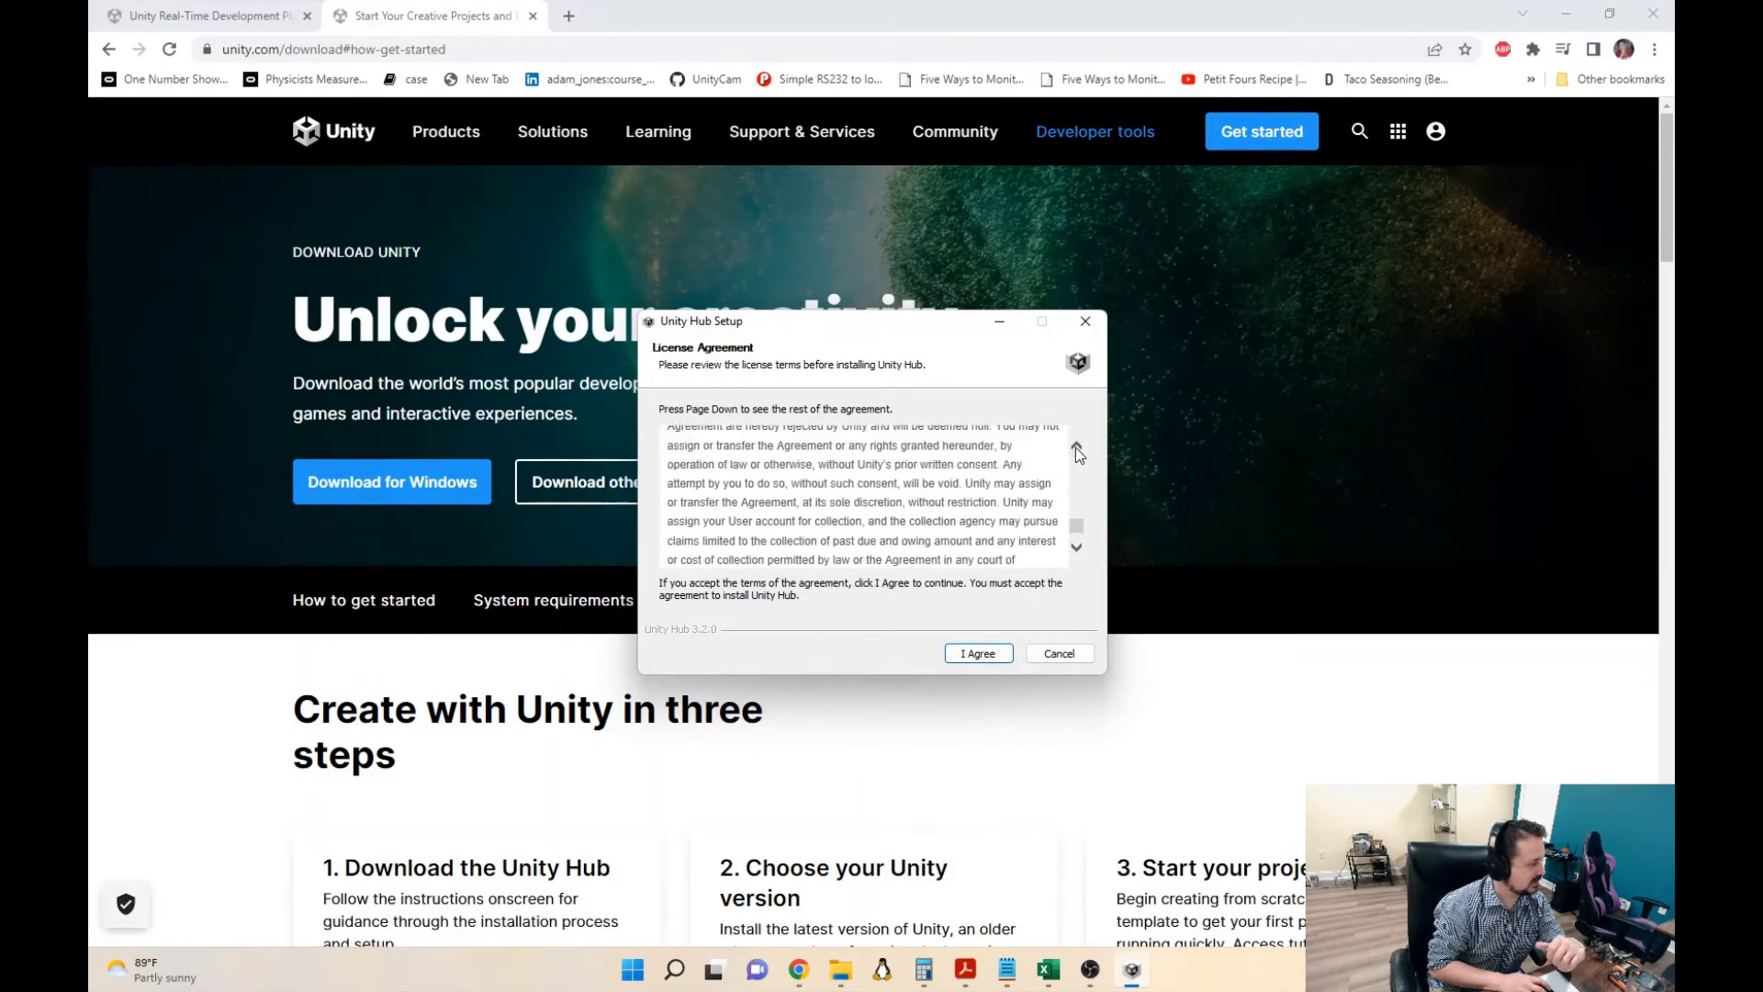
- Accept the licence and install Unity Hub to the default C:\Program Files\Unity Hub folder
click(979, 654)
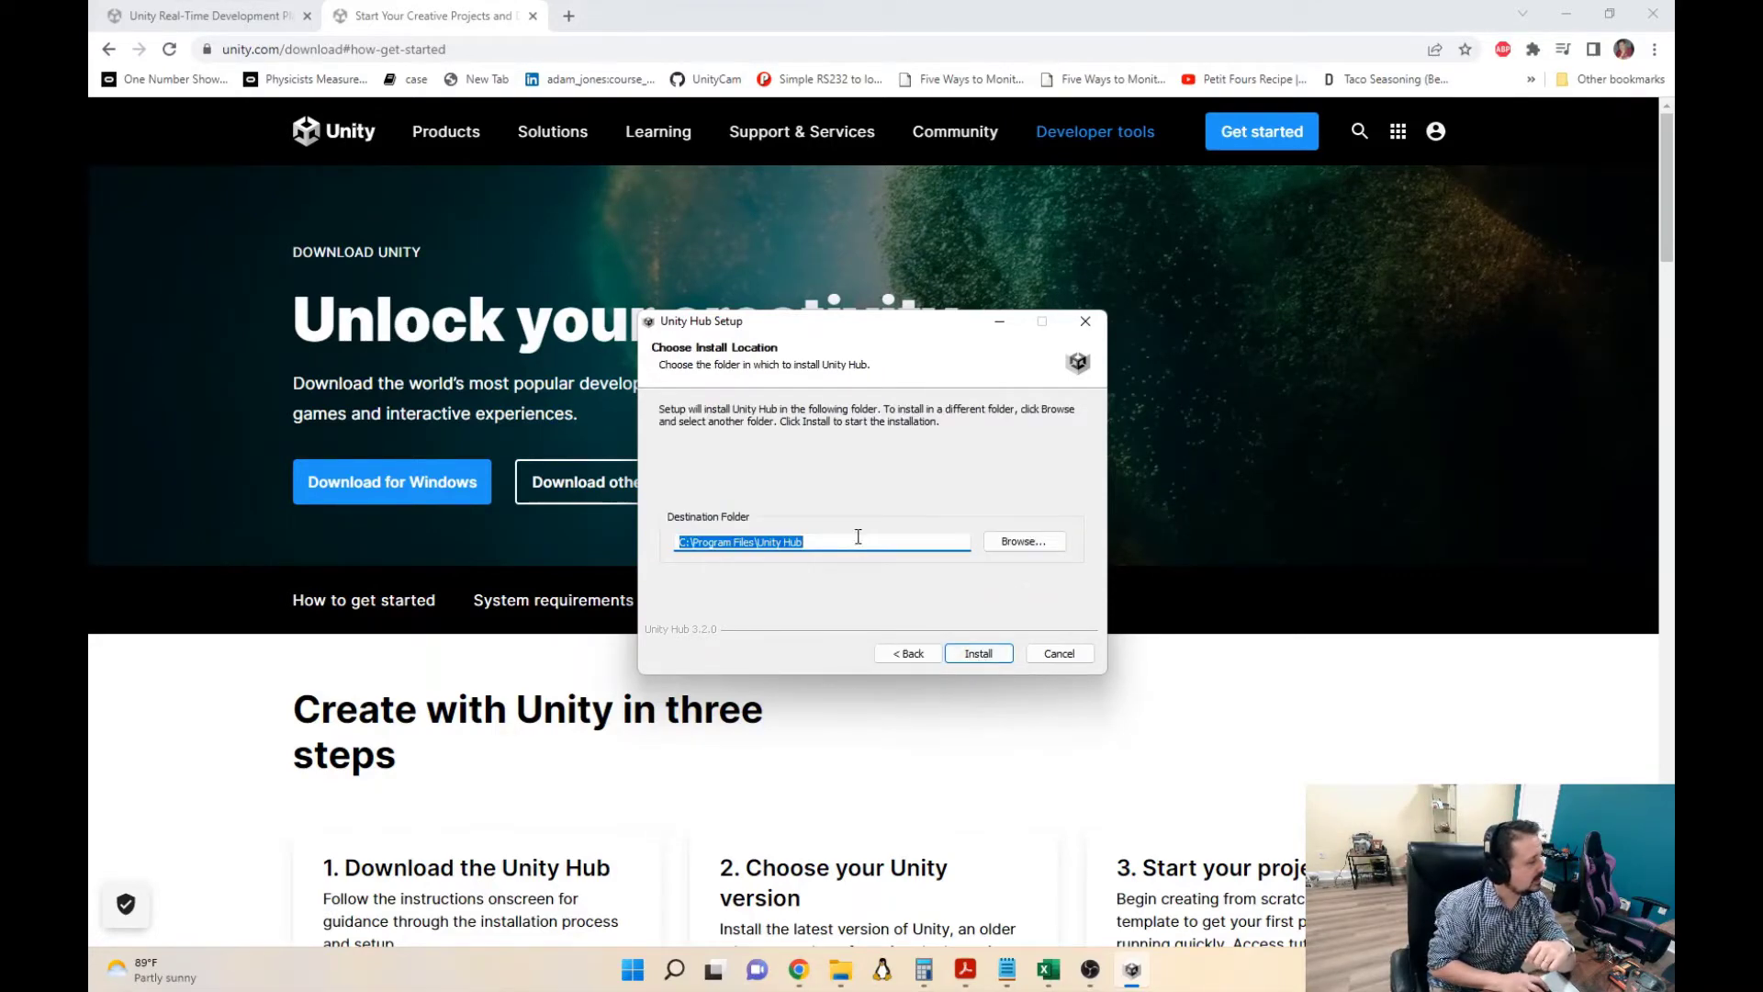
click(817, 542)
drag(817, 541, 679, 542)
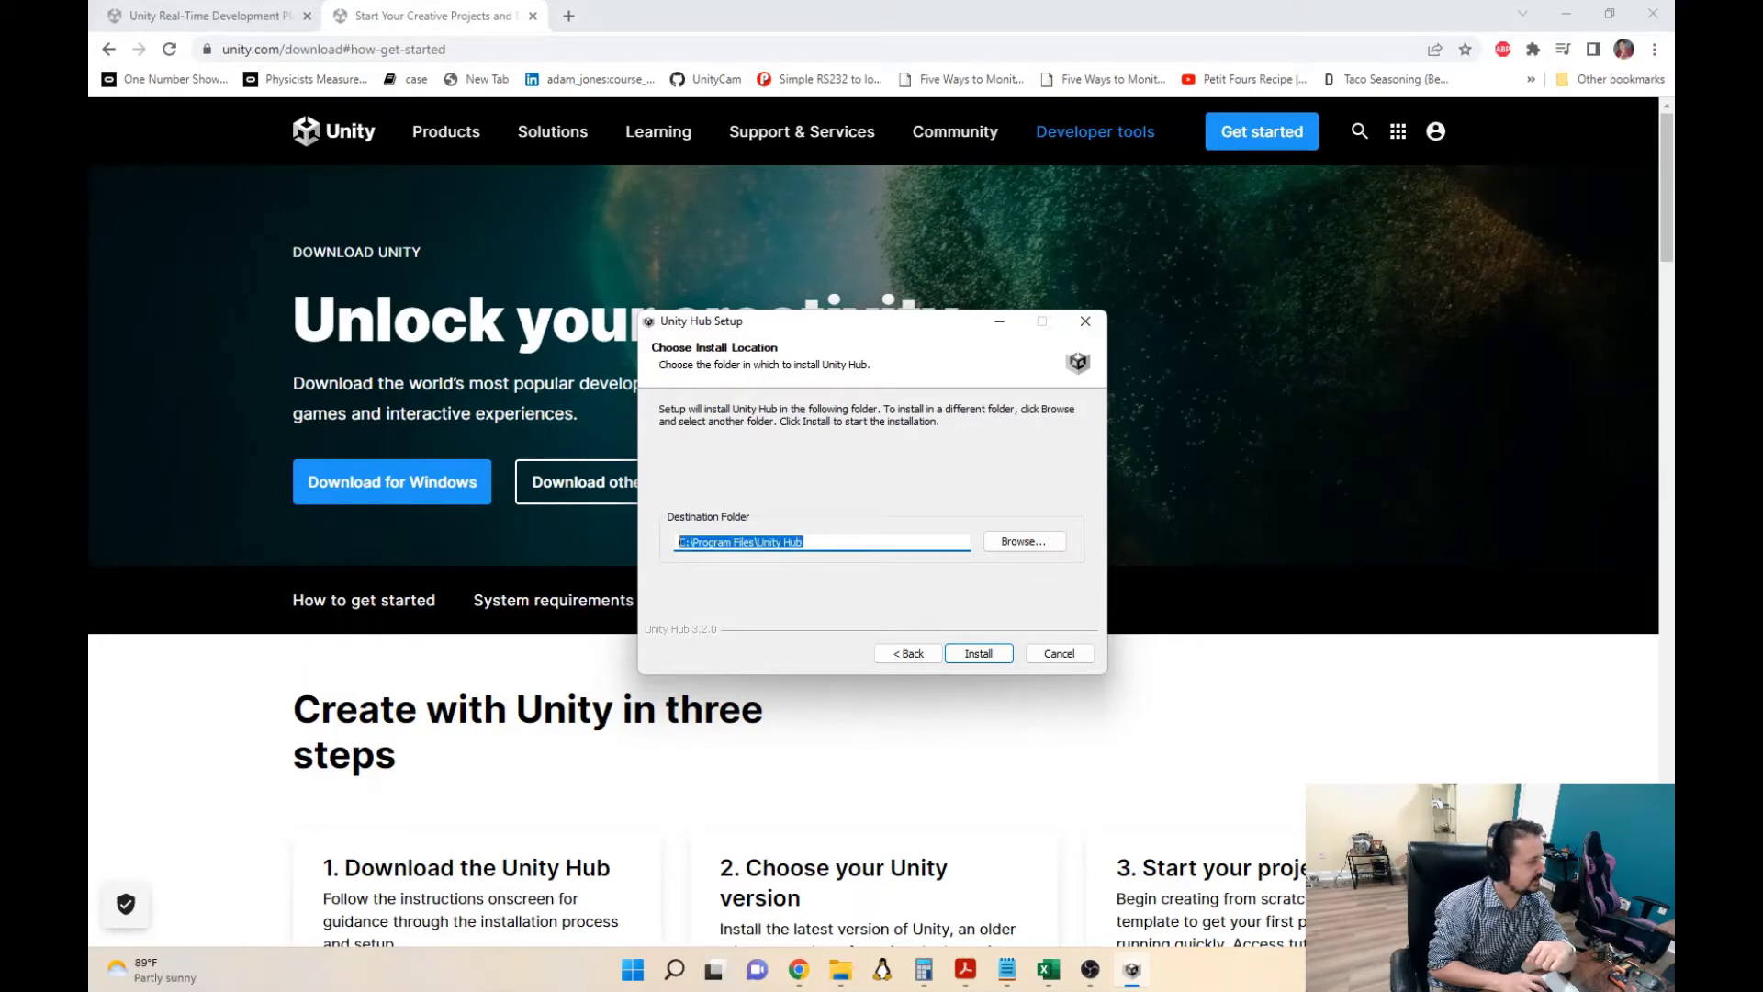
click(823, 543)
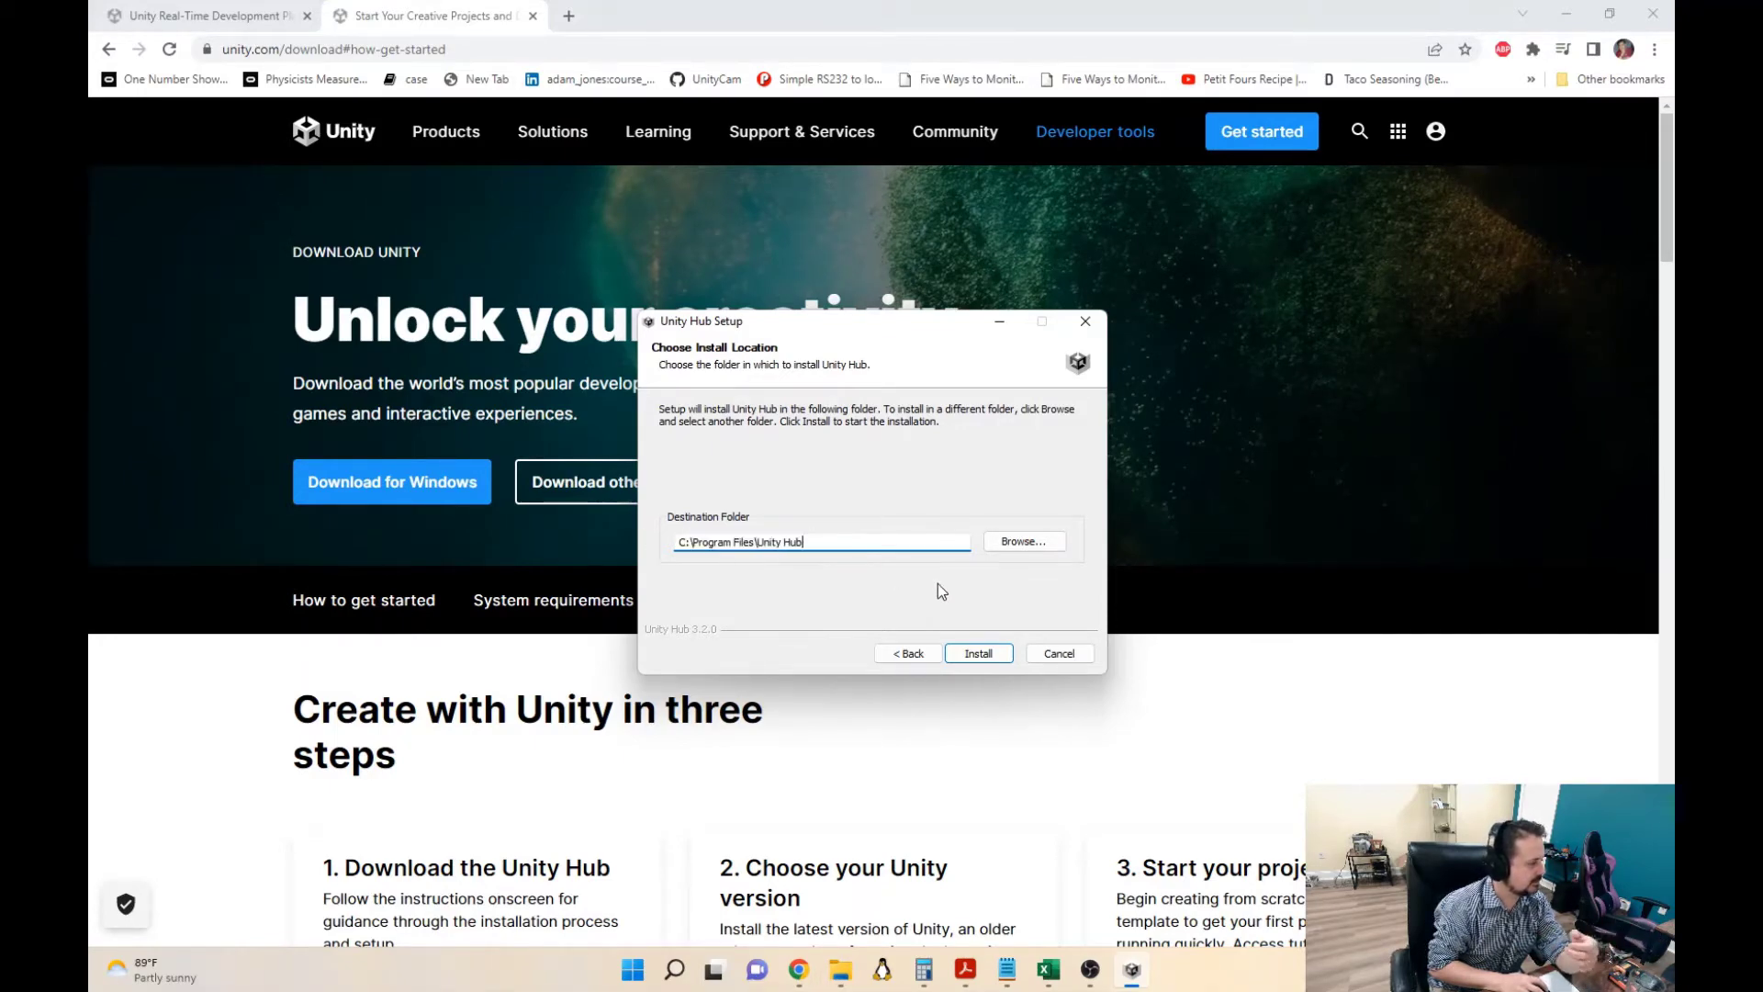
click(1001, 661)
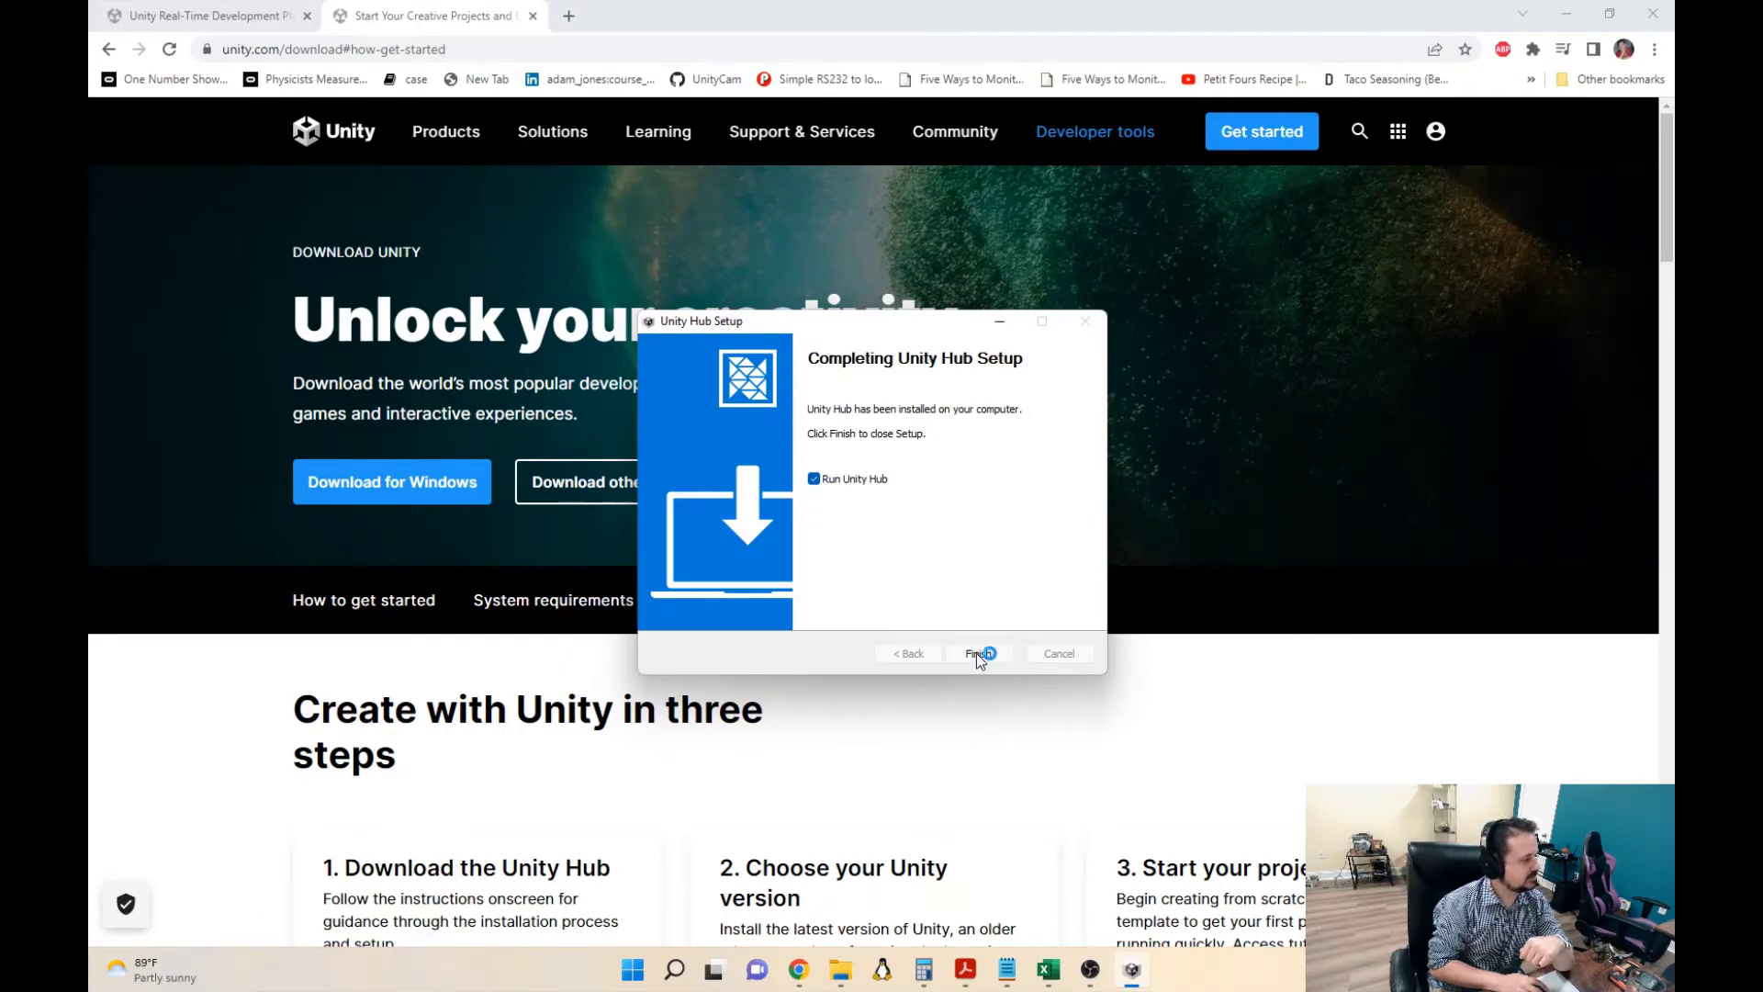
- Finish setup with Run Unity Hub ticked and maximize the Unity Hub 3.2.0 Welcome window
click(977, 653)
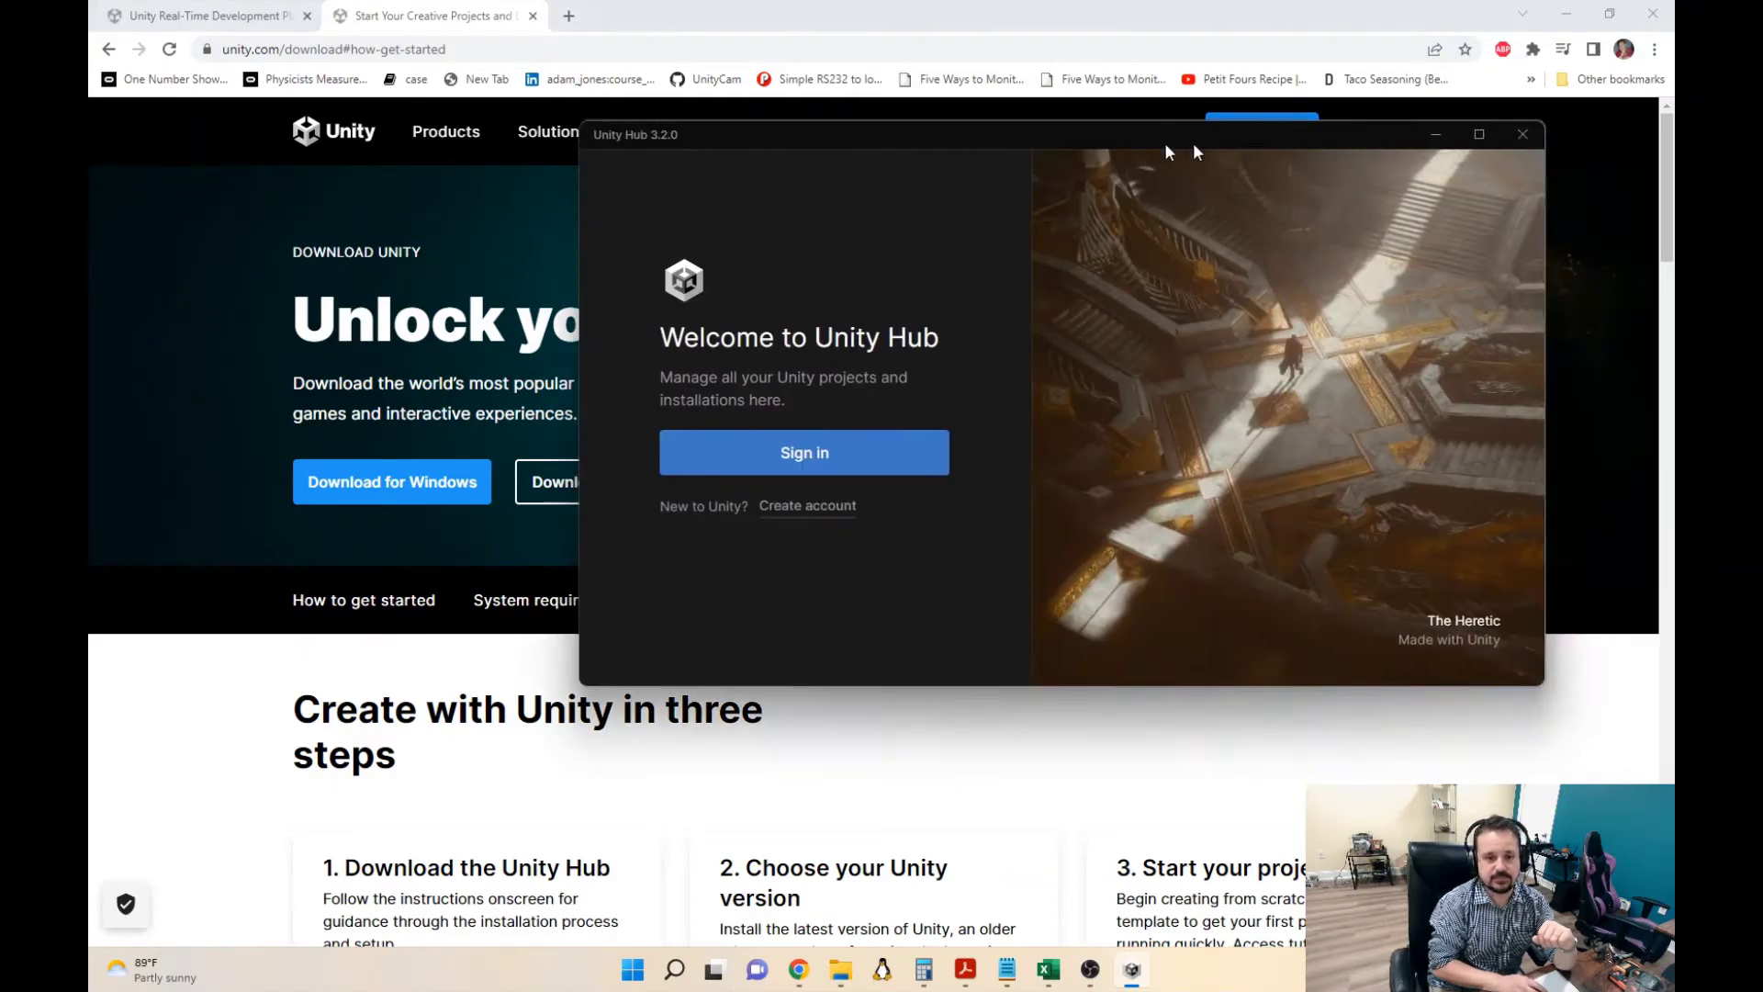
drag(1193, 141, 1008, 8)
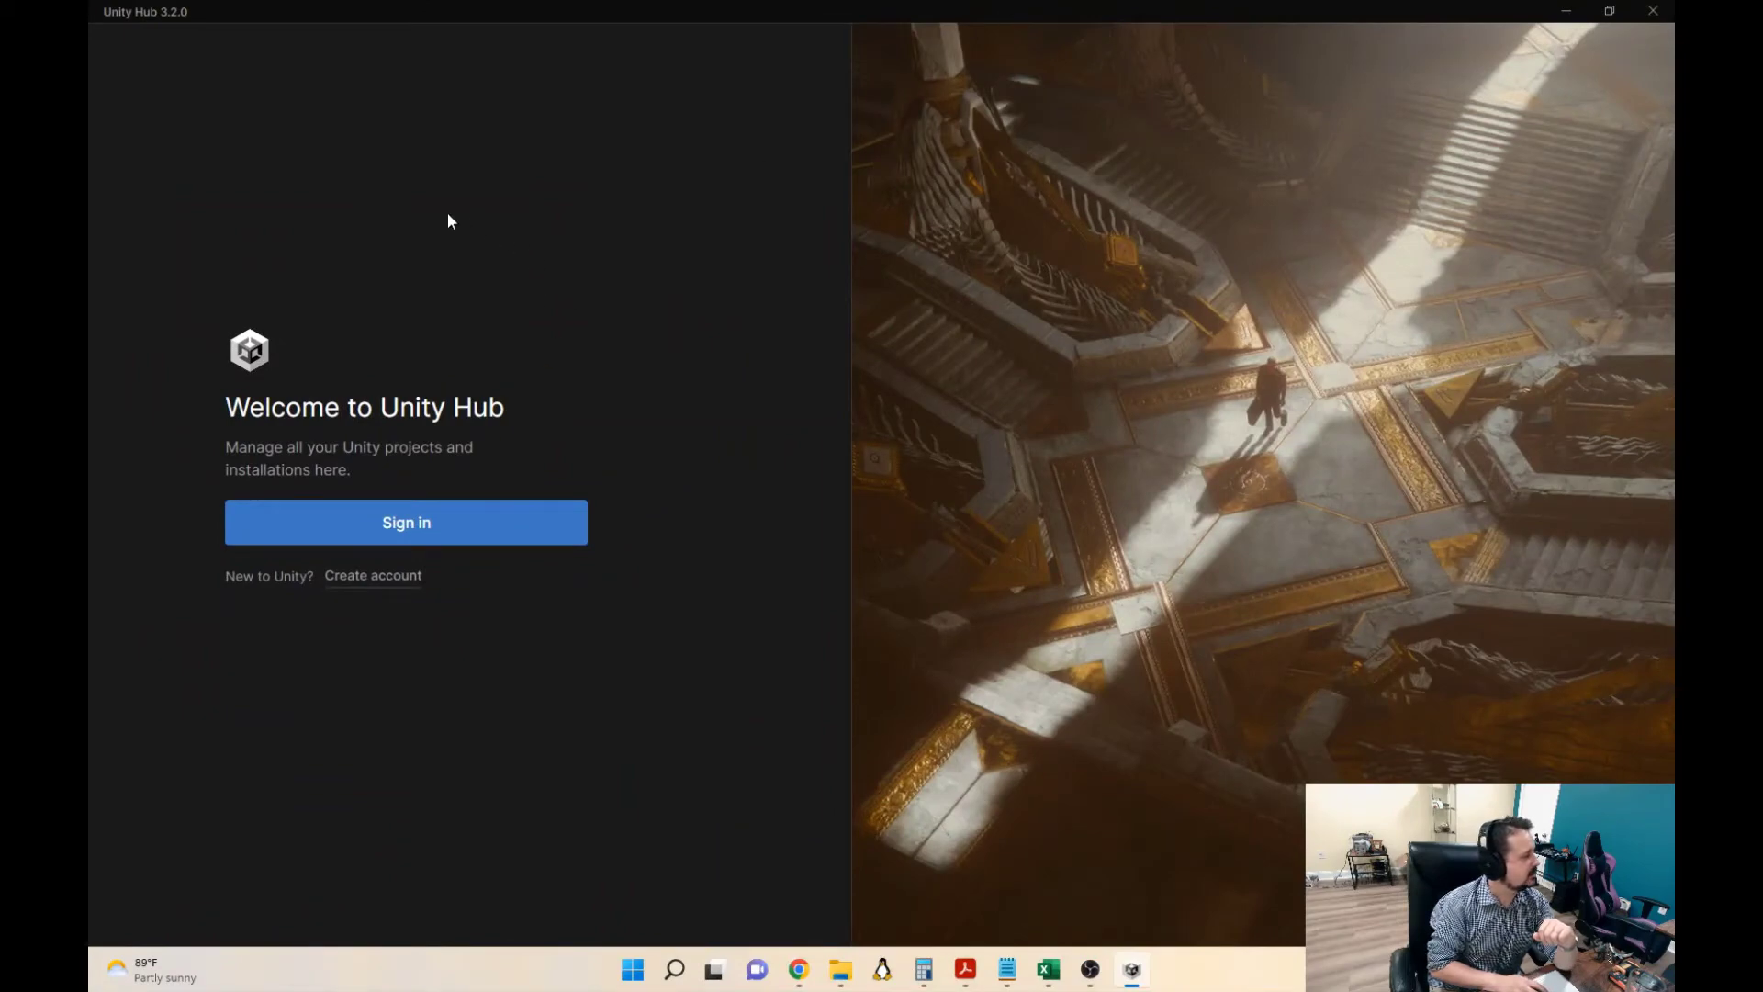
- Restore and reposition the Hub window, then sign in to a Unity account
click(1610, 12)
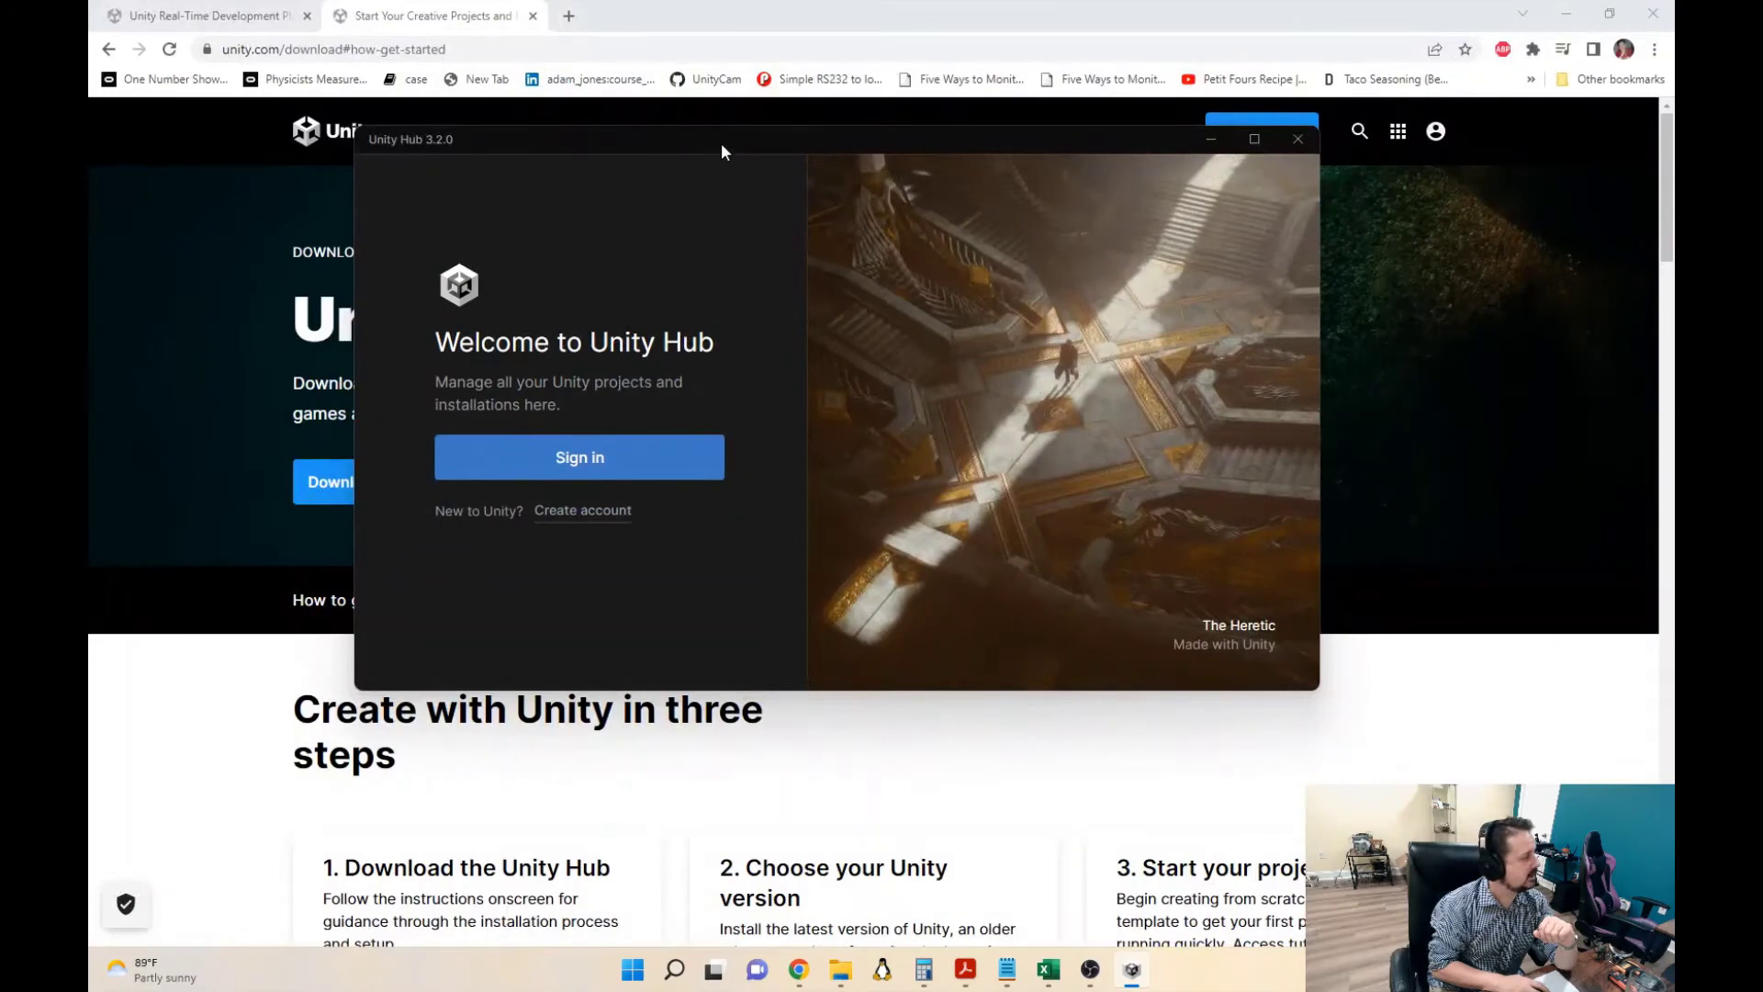
drag(720, 143, 929, 259)
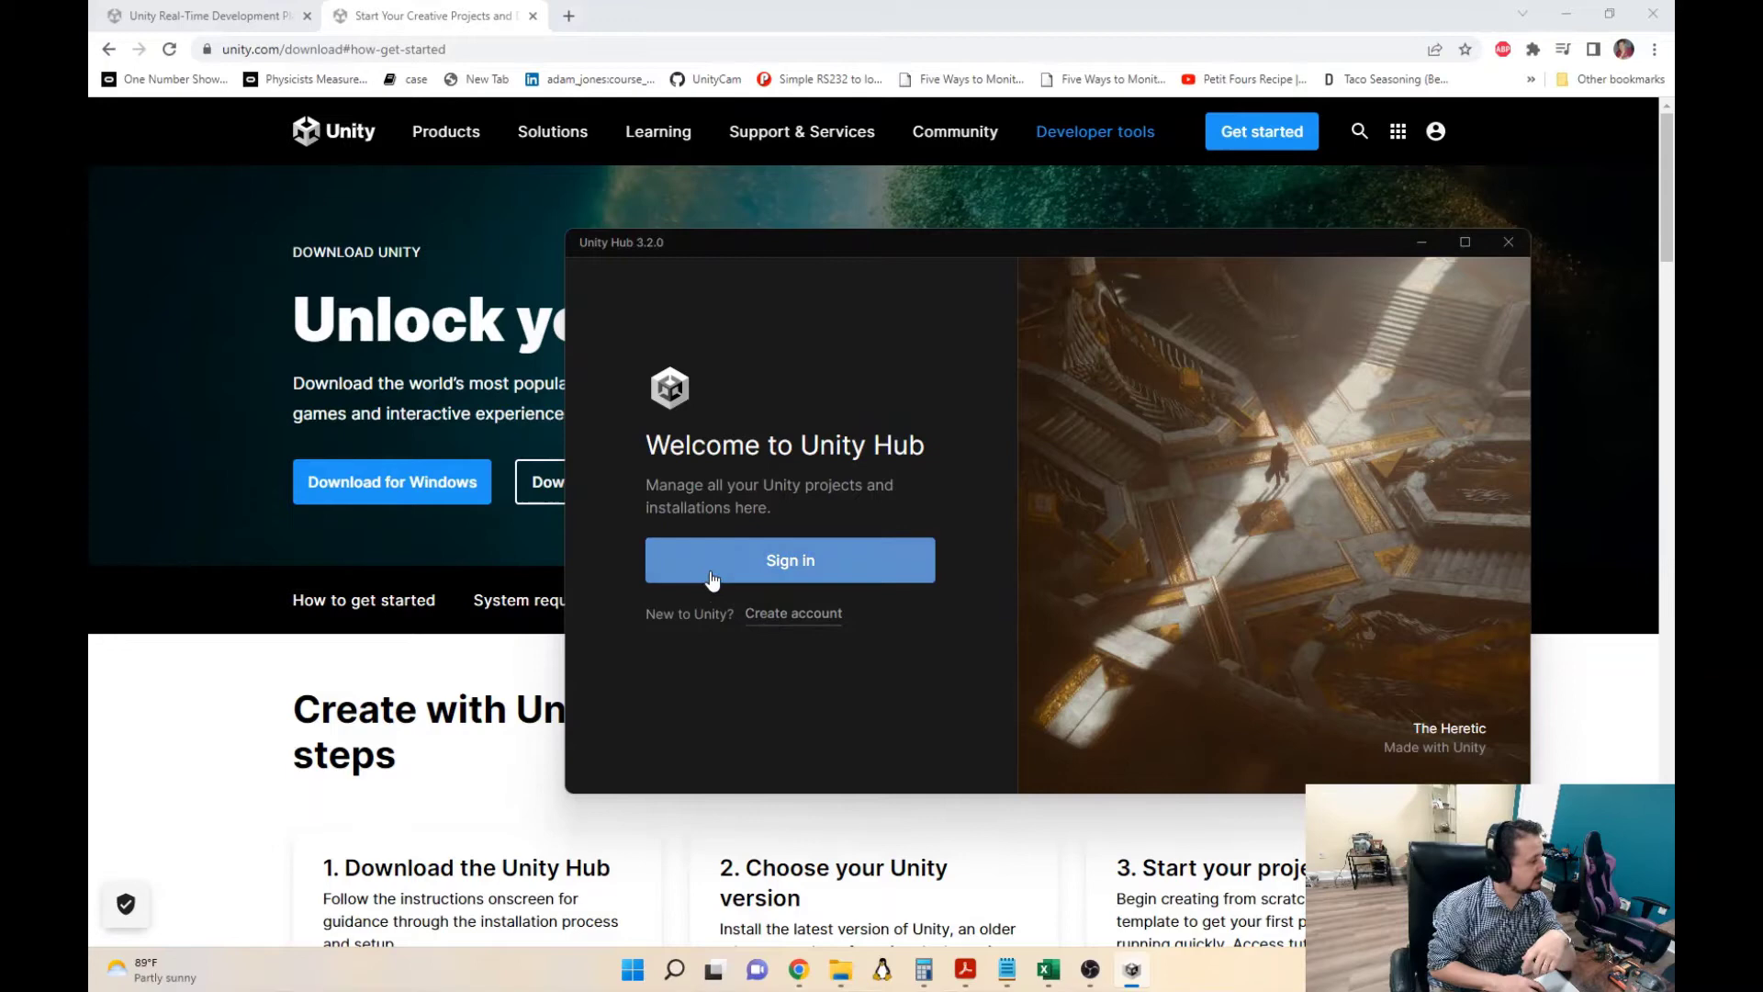
click(816, 565)
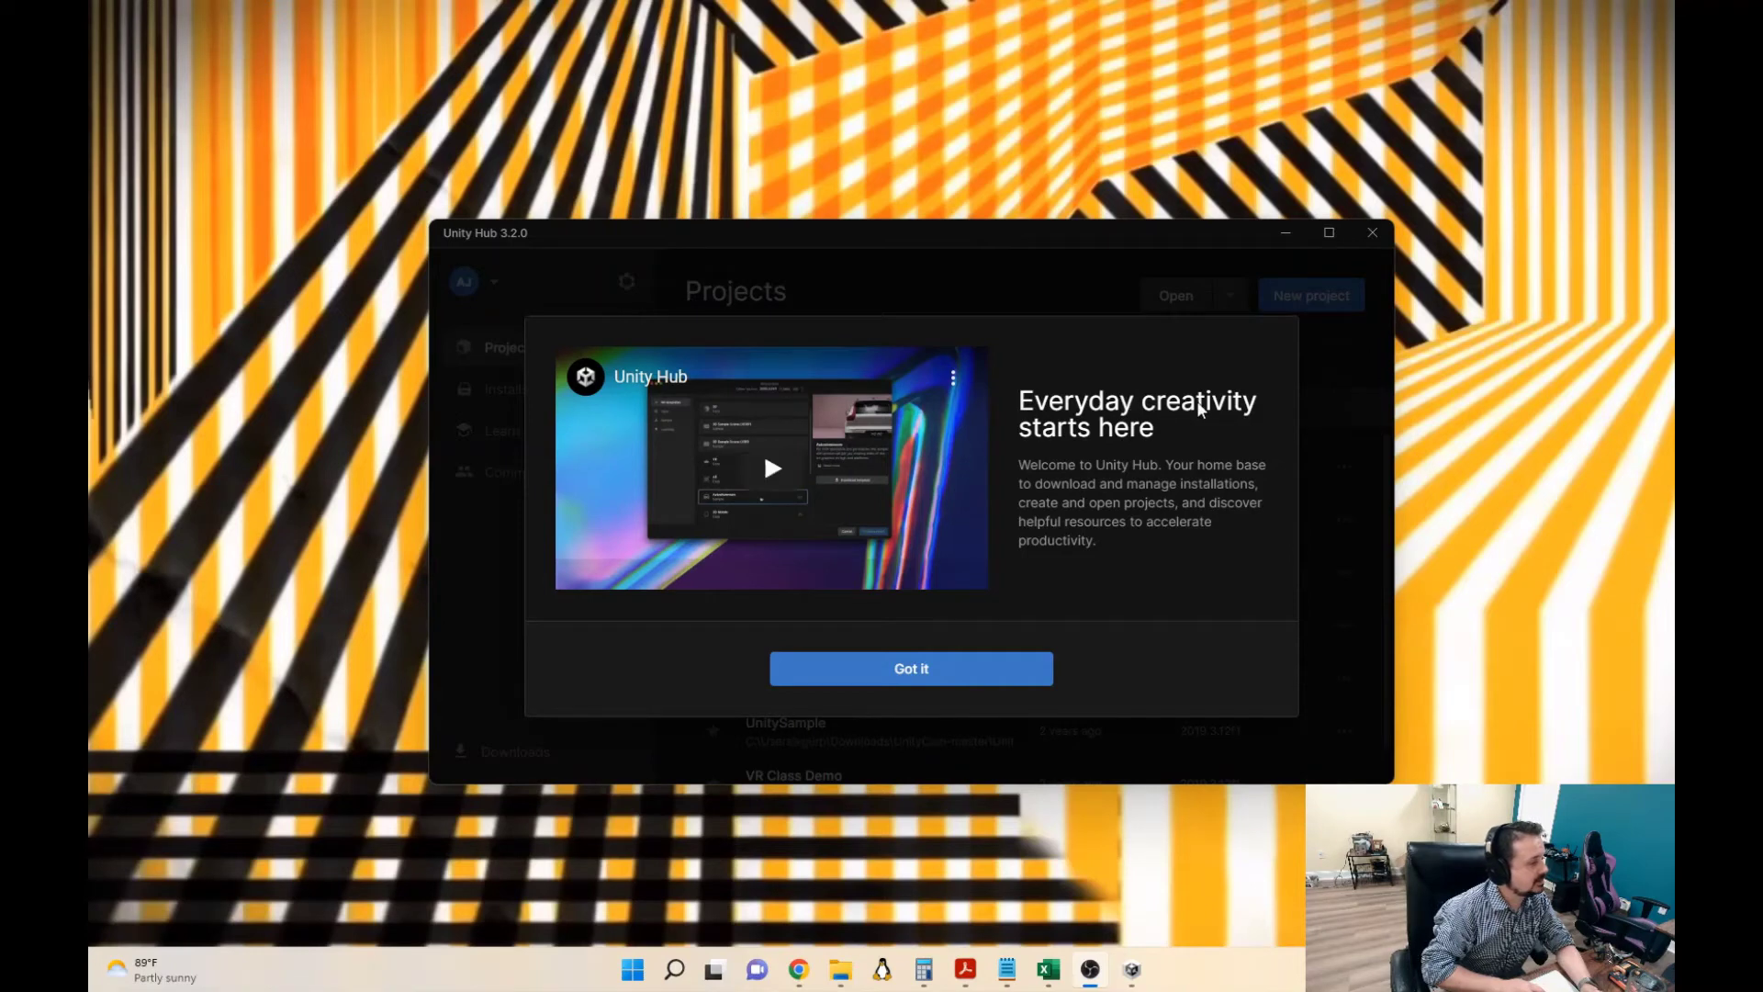
- Play the 'New features and updates' YouTube video in the welcome dialog
click(775, 478)
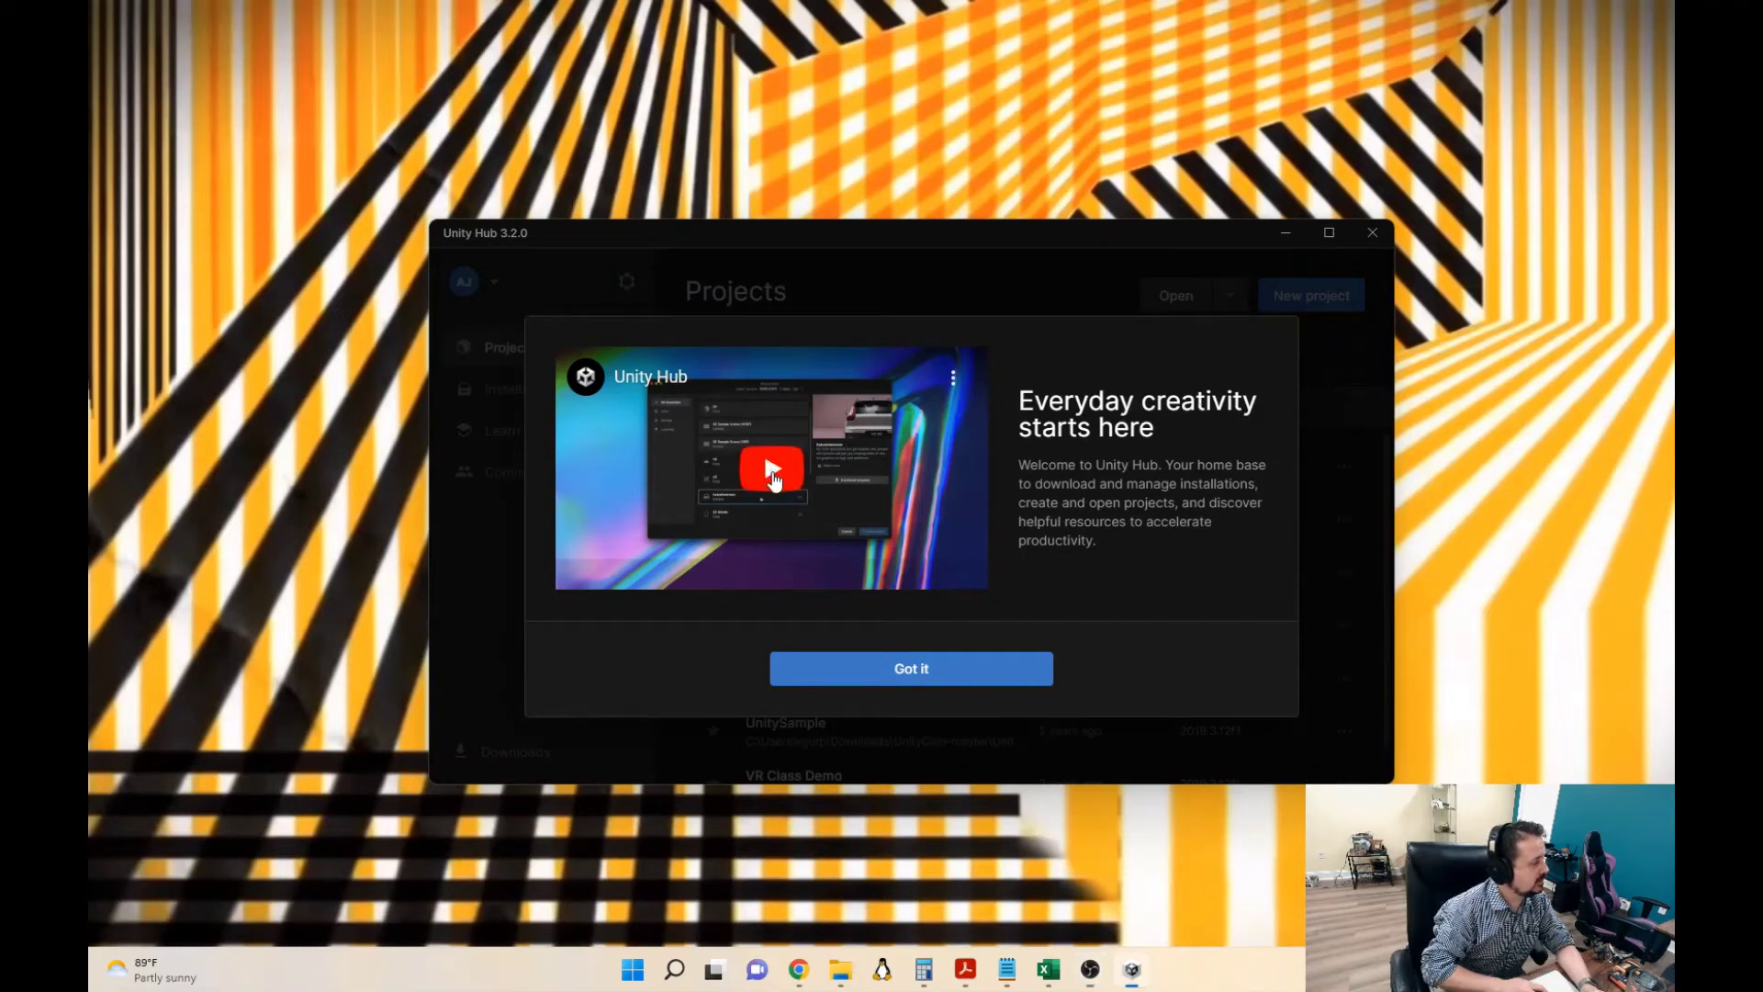
click(771, 471)
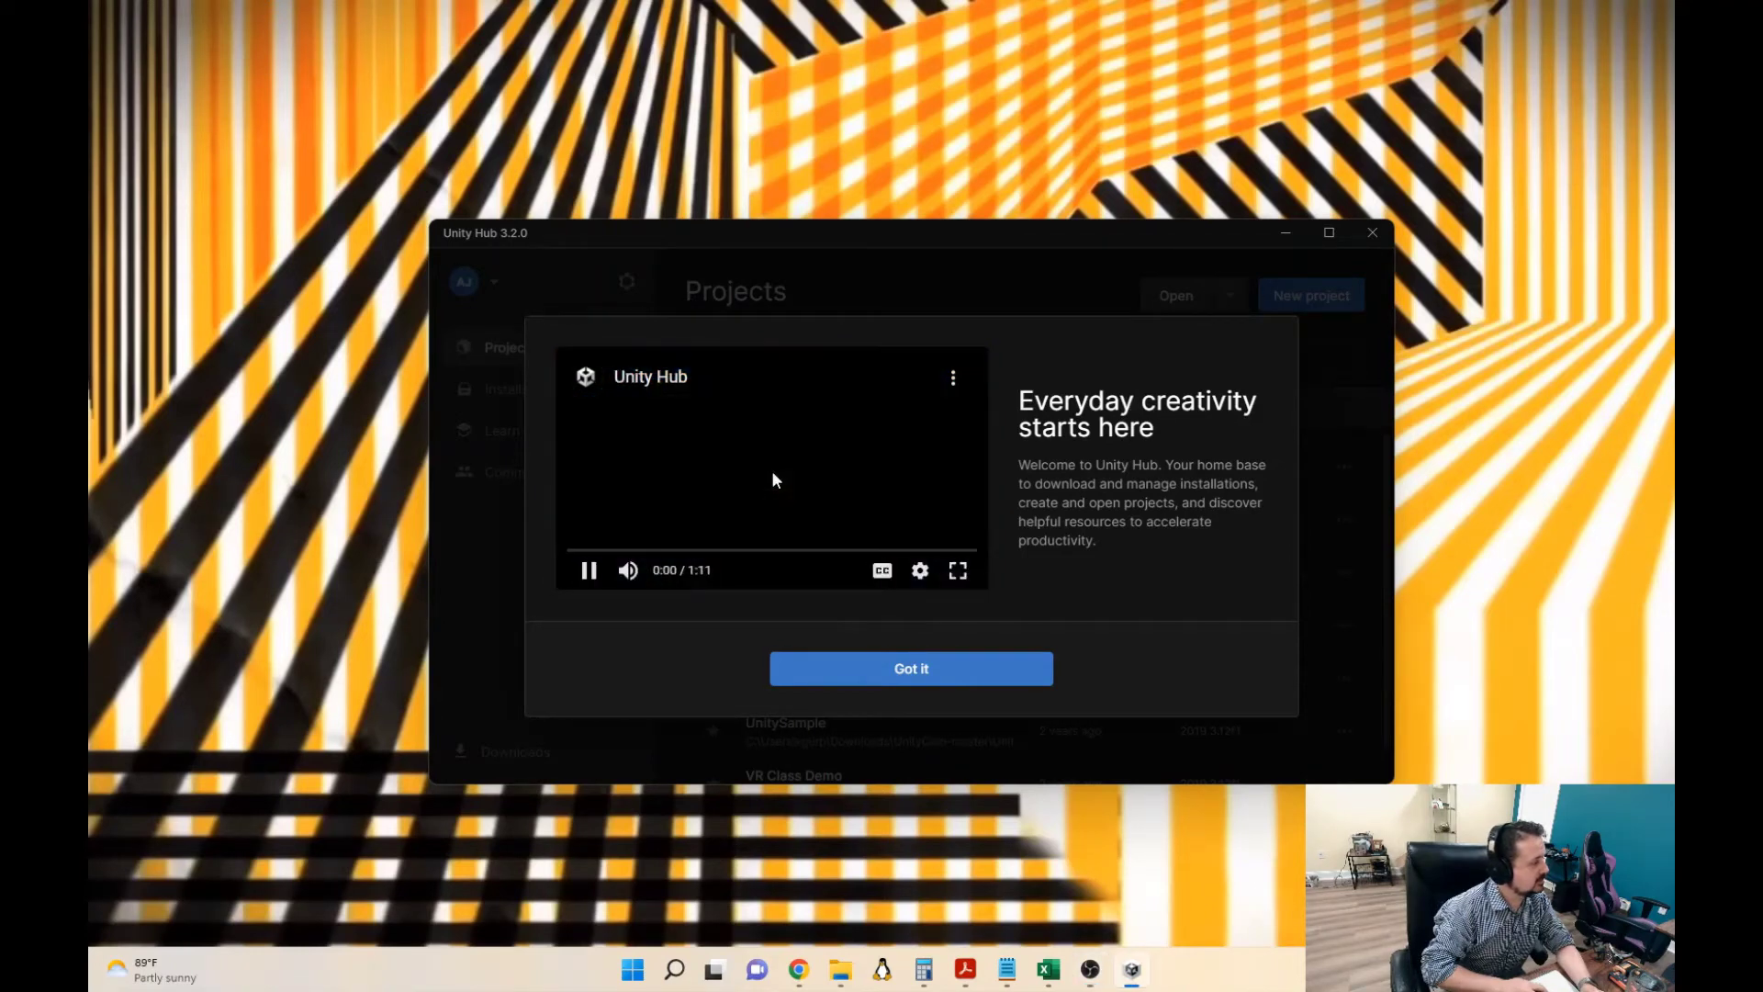
- Pause the intro video and dismiss the welcome dialog with Got it
click(589, 572)
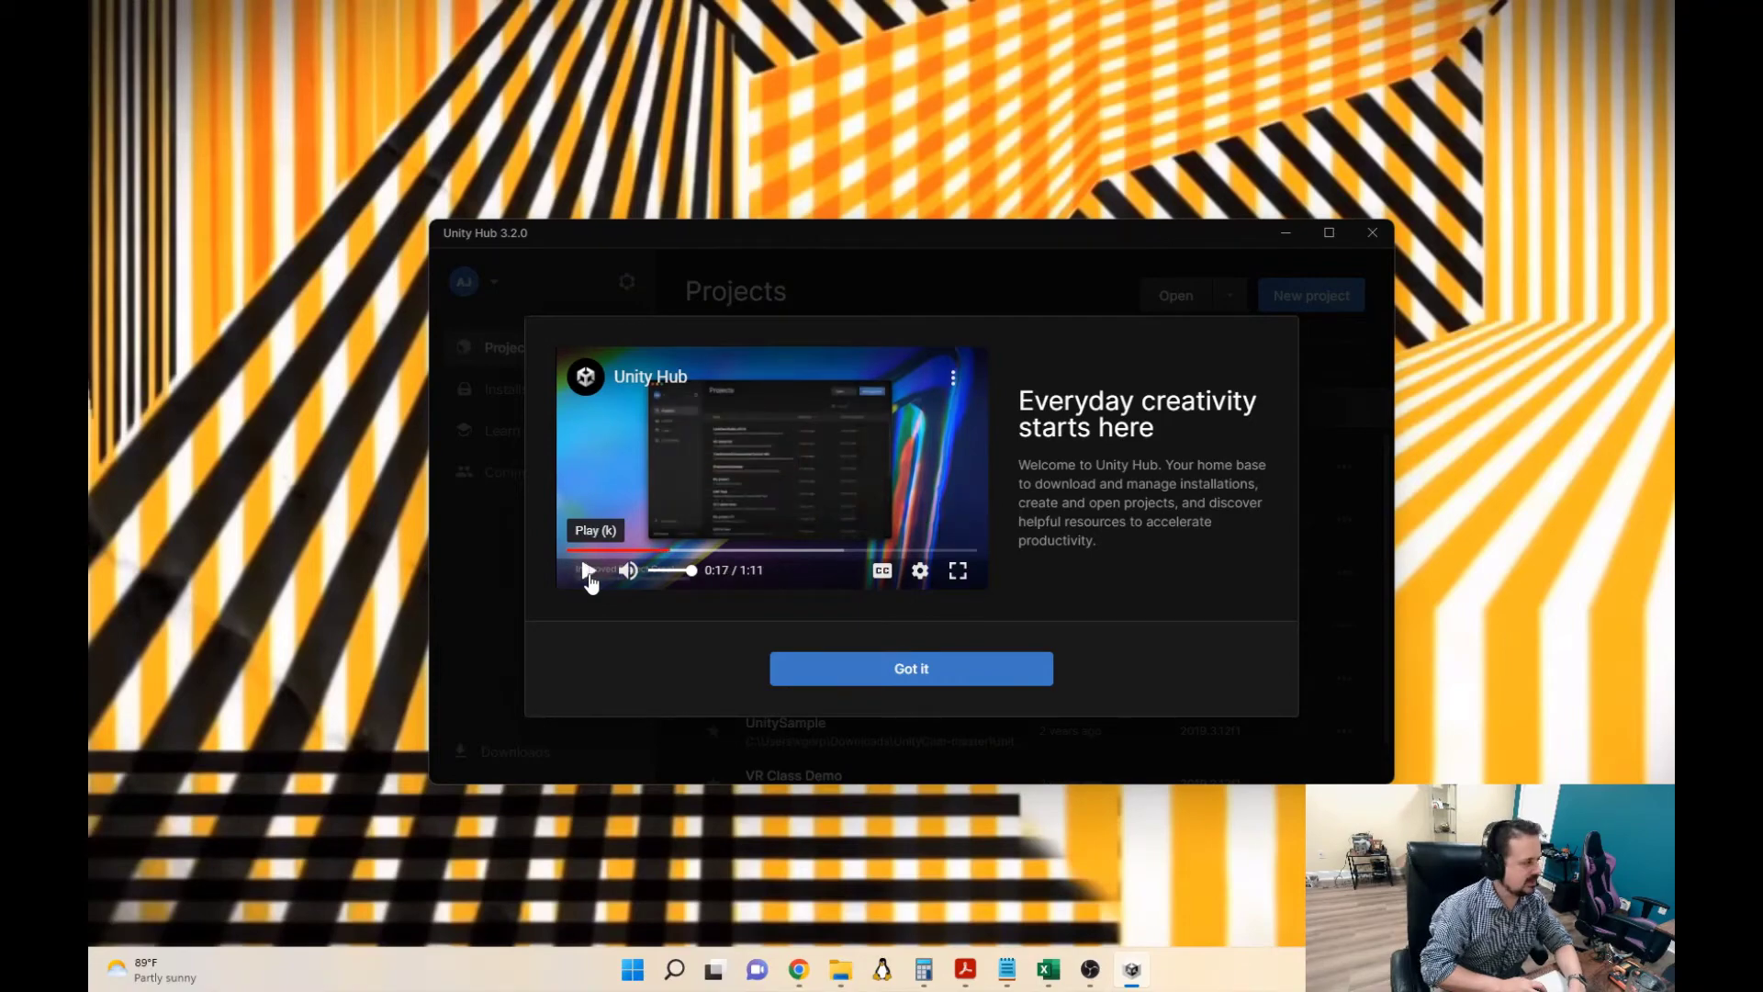
click(901, 670)
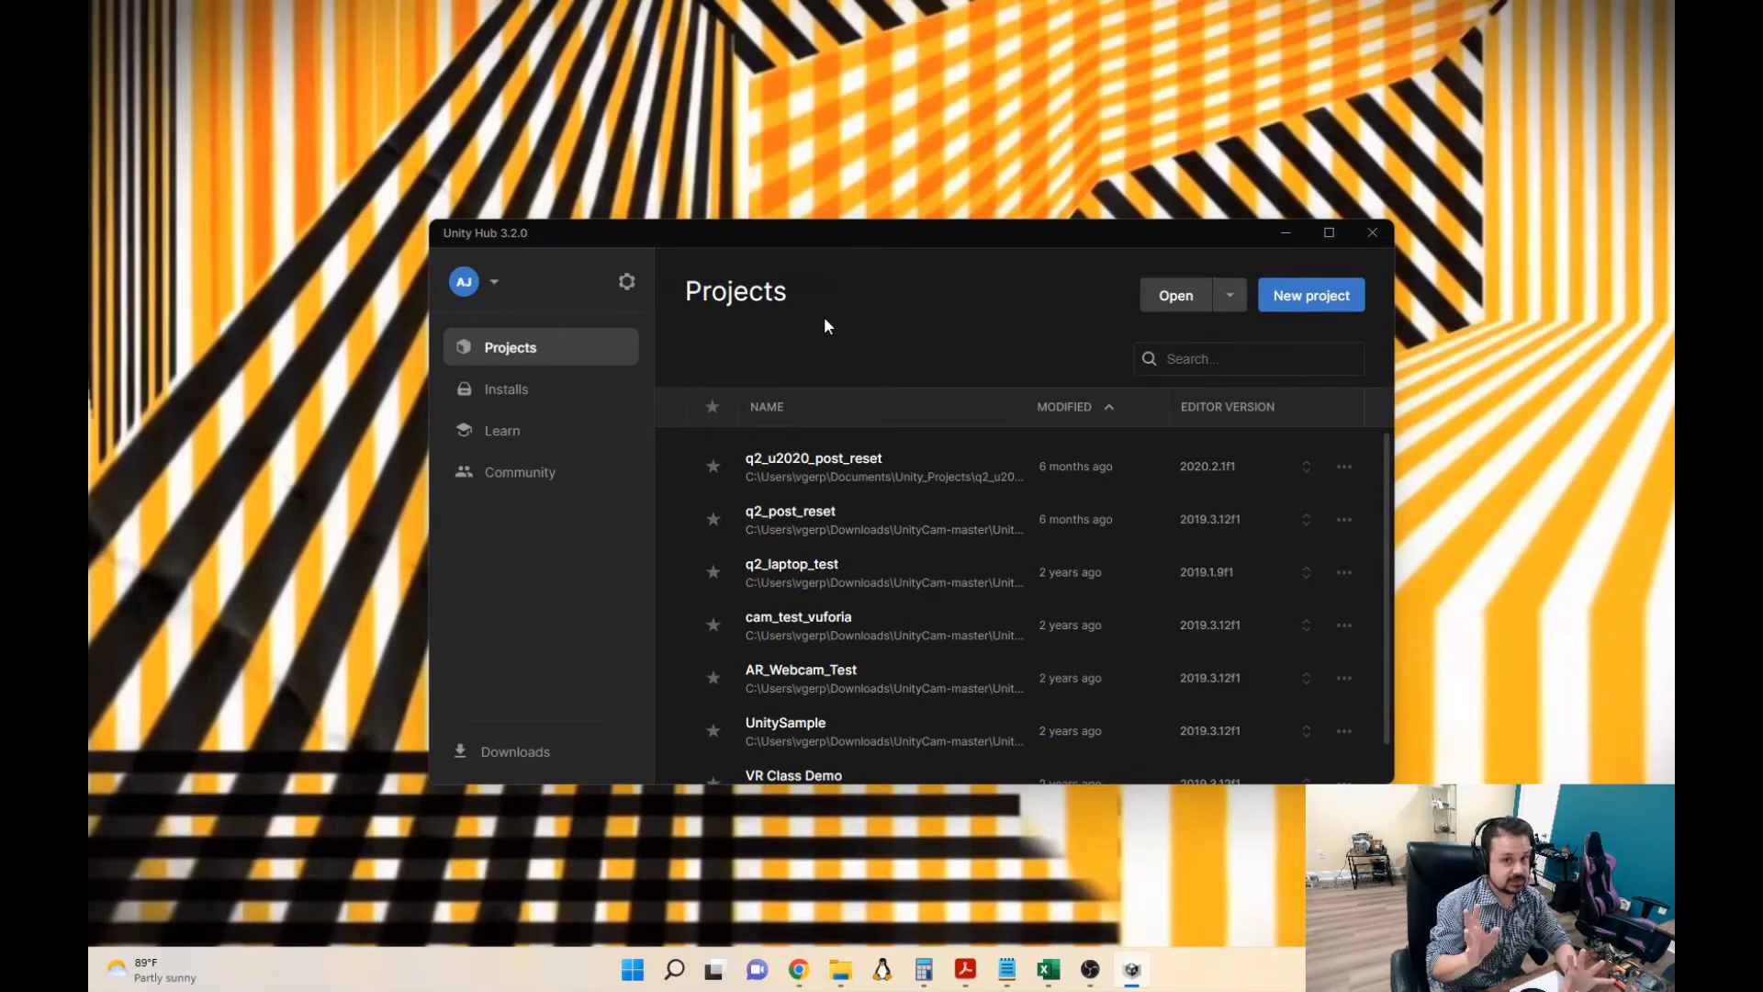
- Open the Installs page, filter by Official releases and Pre-releases, then return to All
click(502, 393)
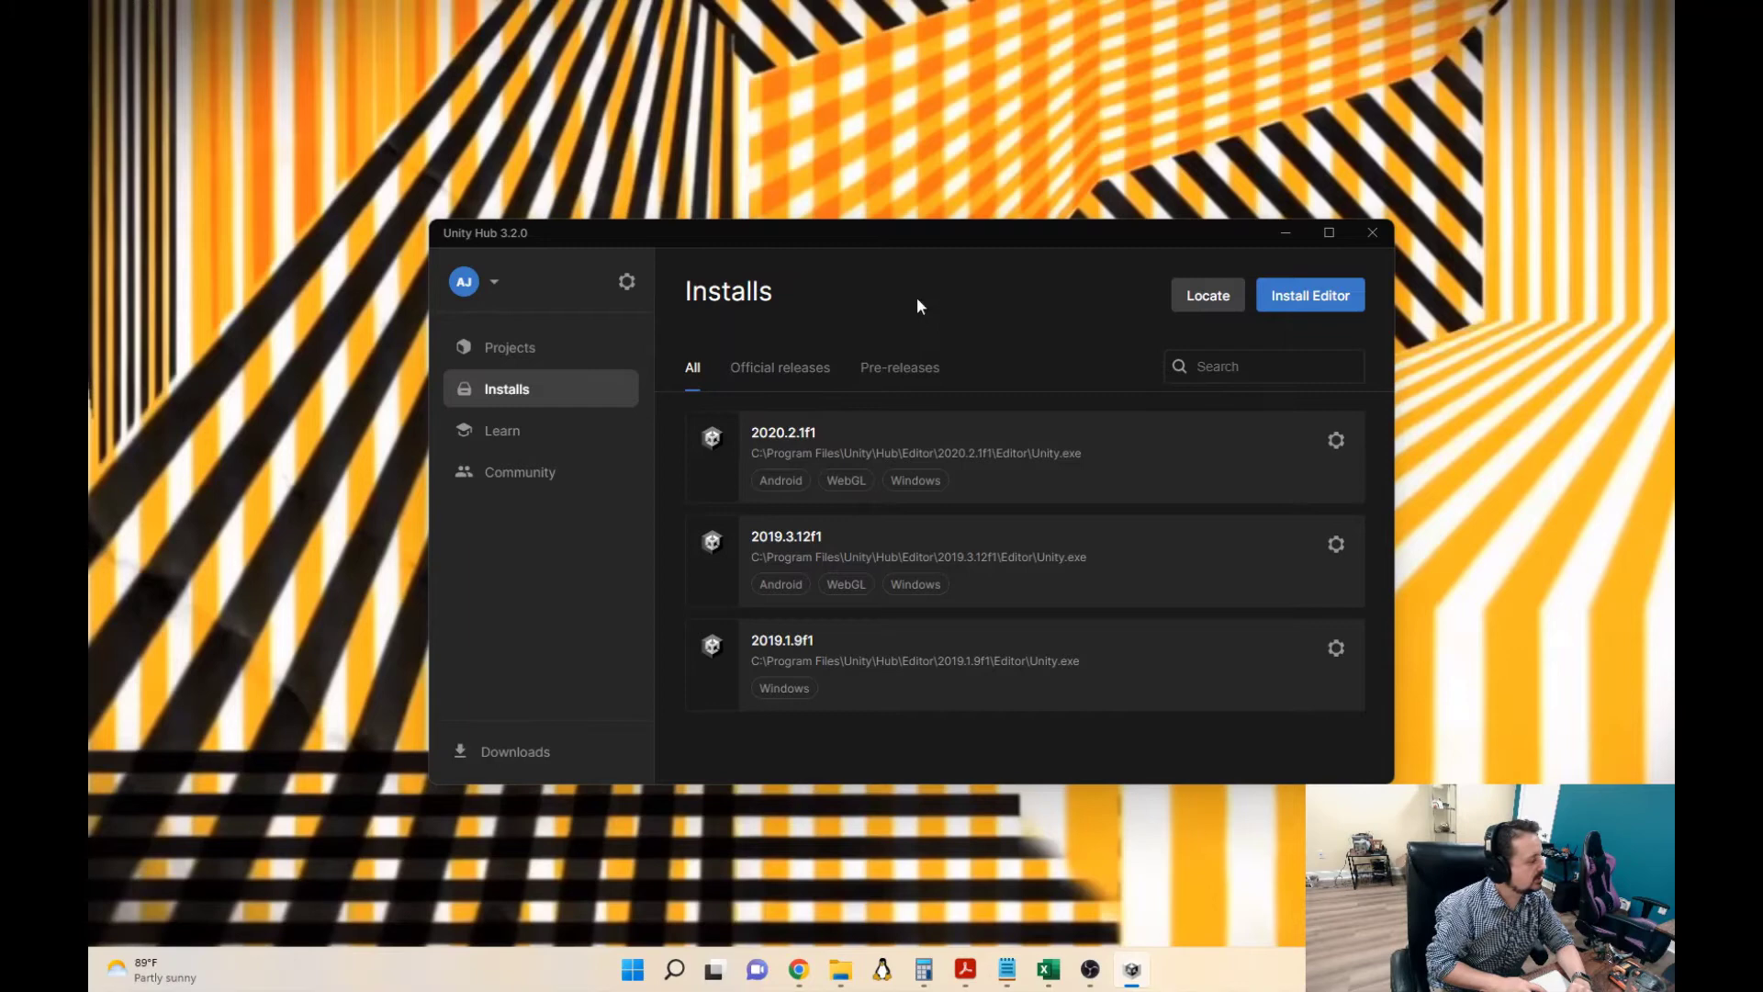
click(816, 370)
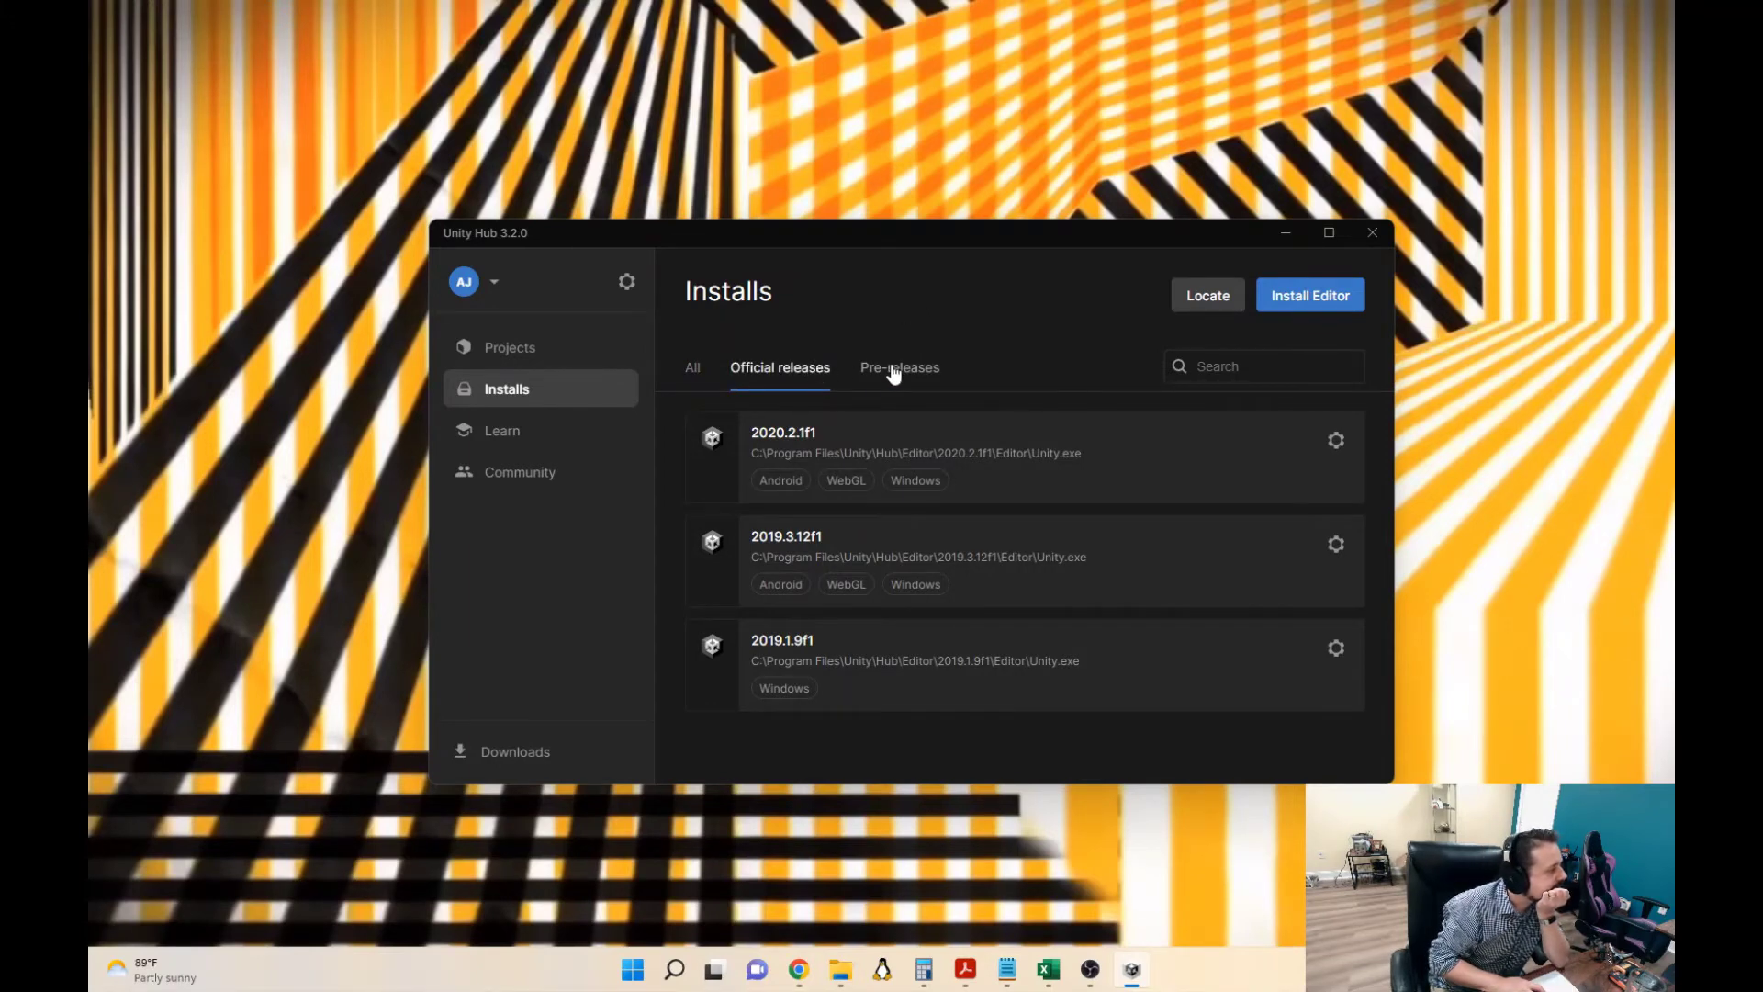
click(889, 371)
click(779, 371)
click(693, 369)
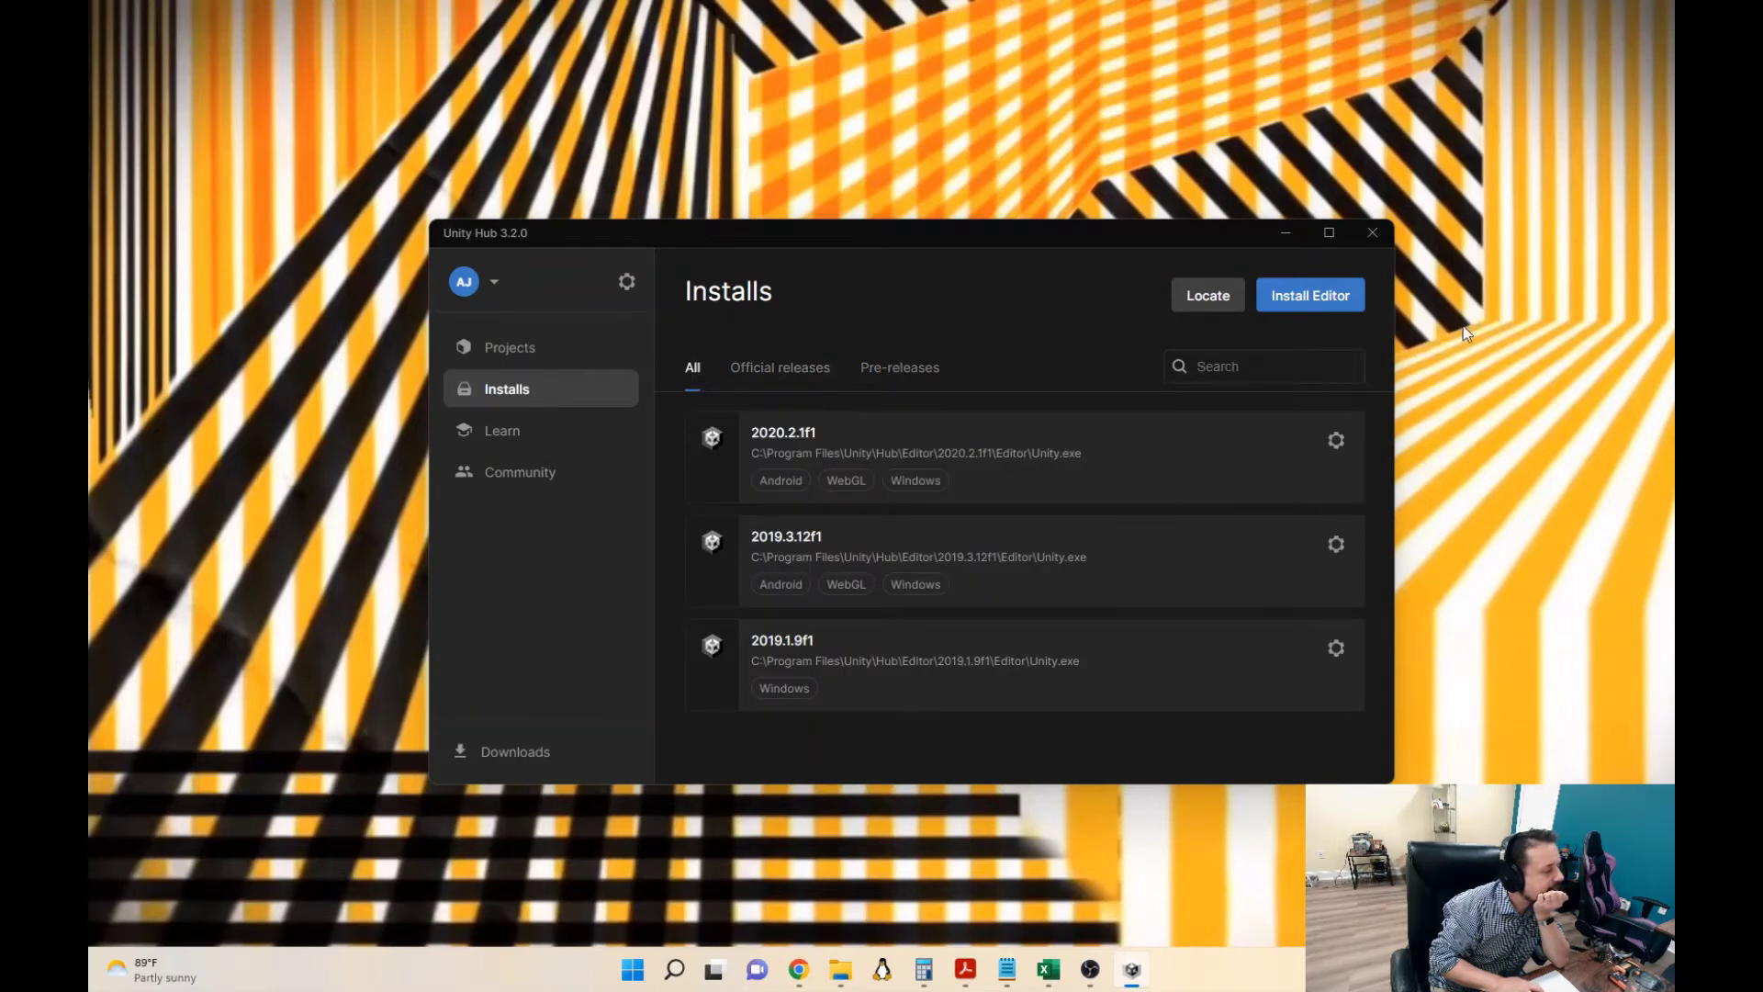
- Choose Install Editor and pick the recommended 2021.3.8f1 LTS release
click(1315, 297)
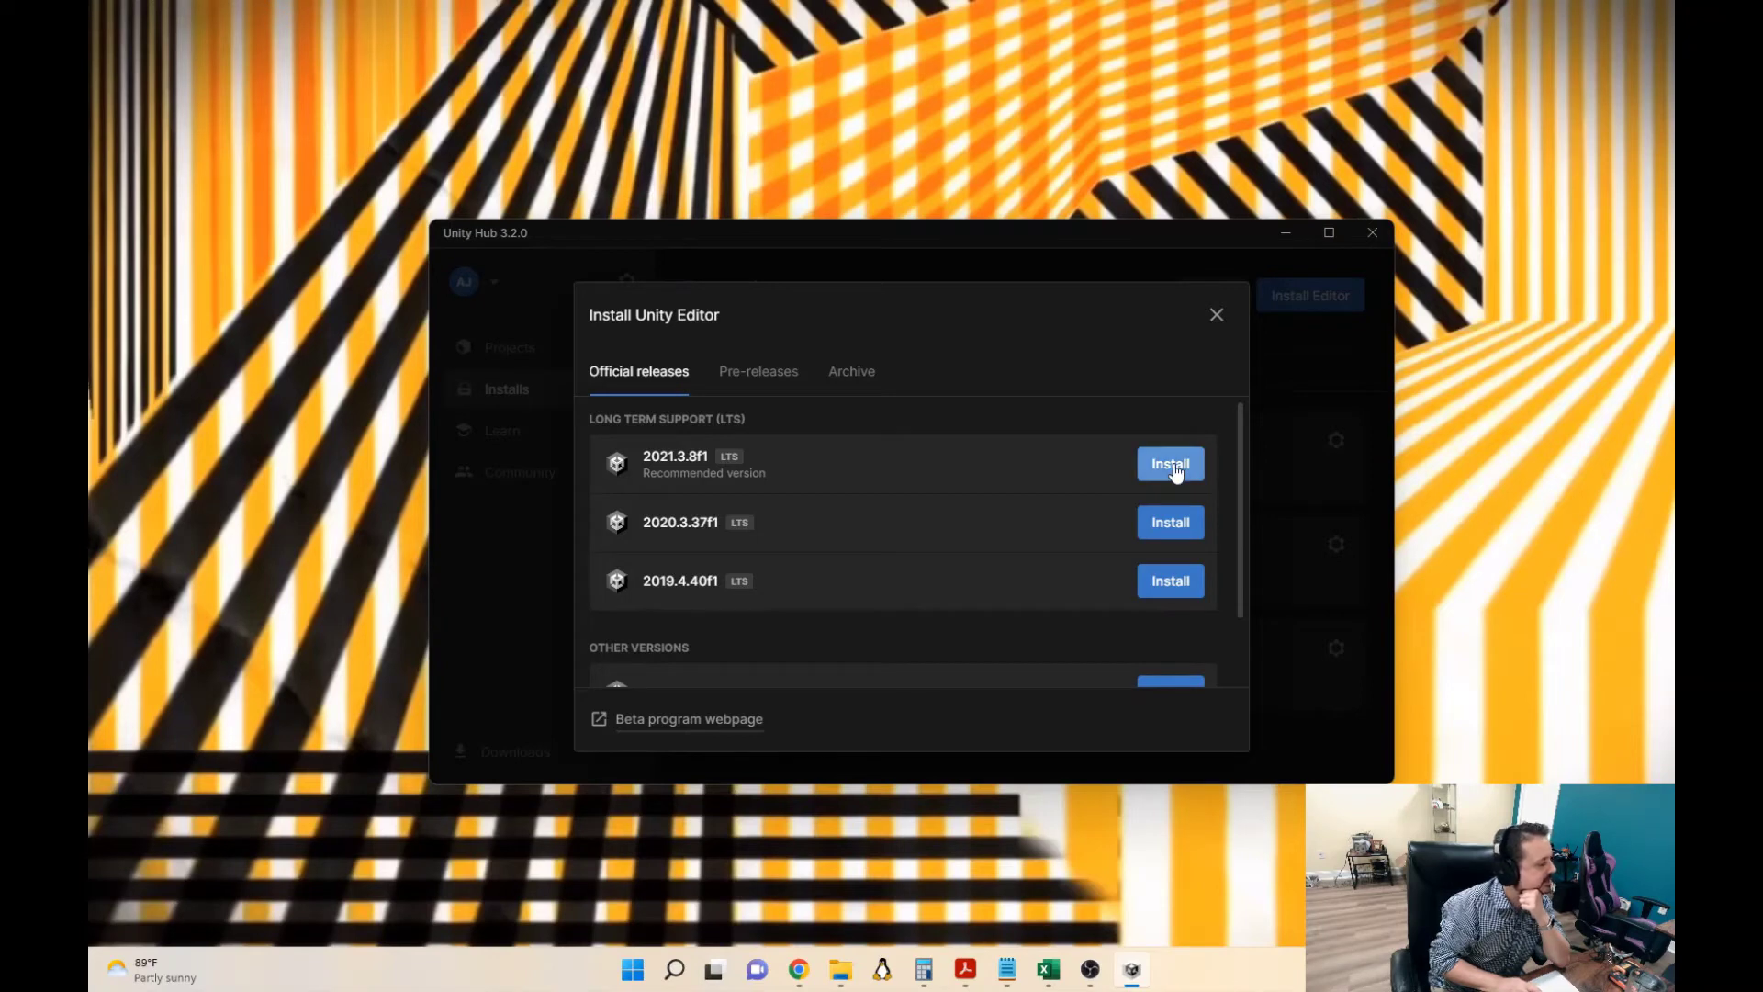
click(1176, 466)
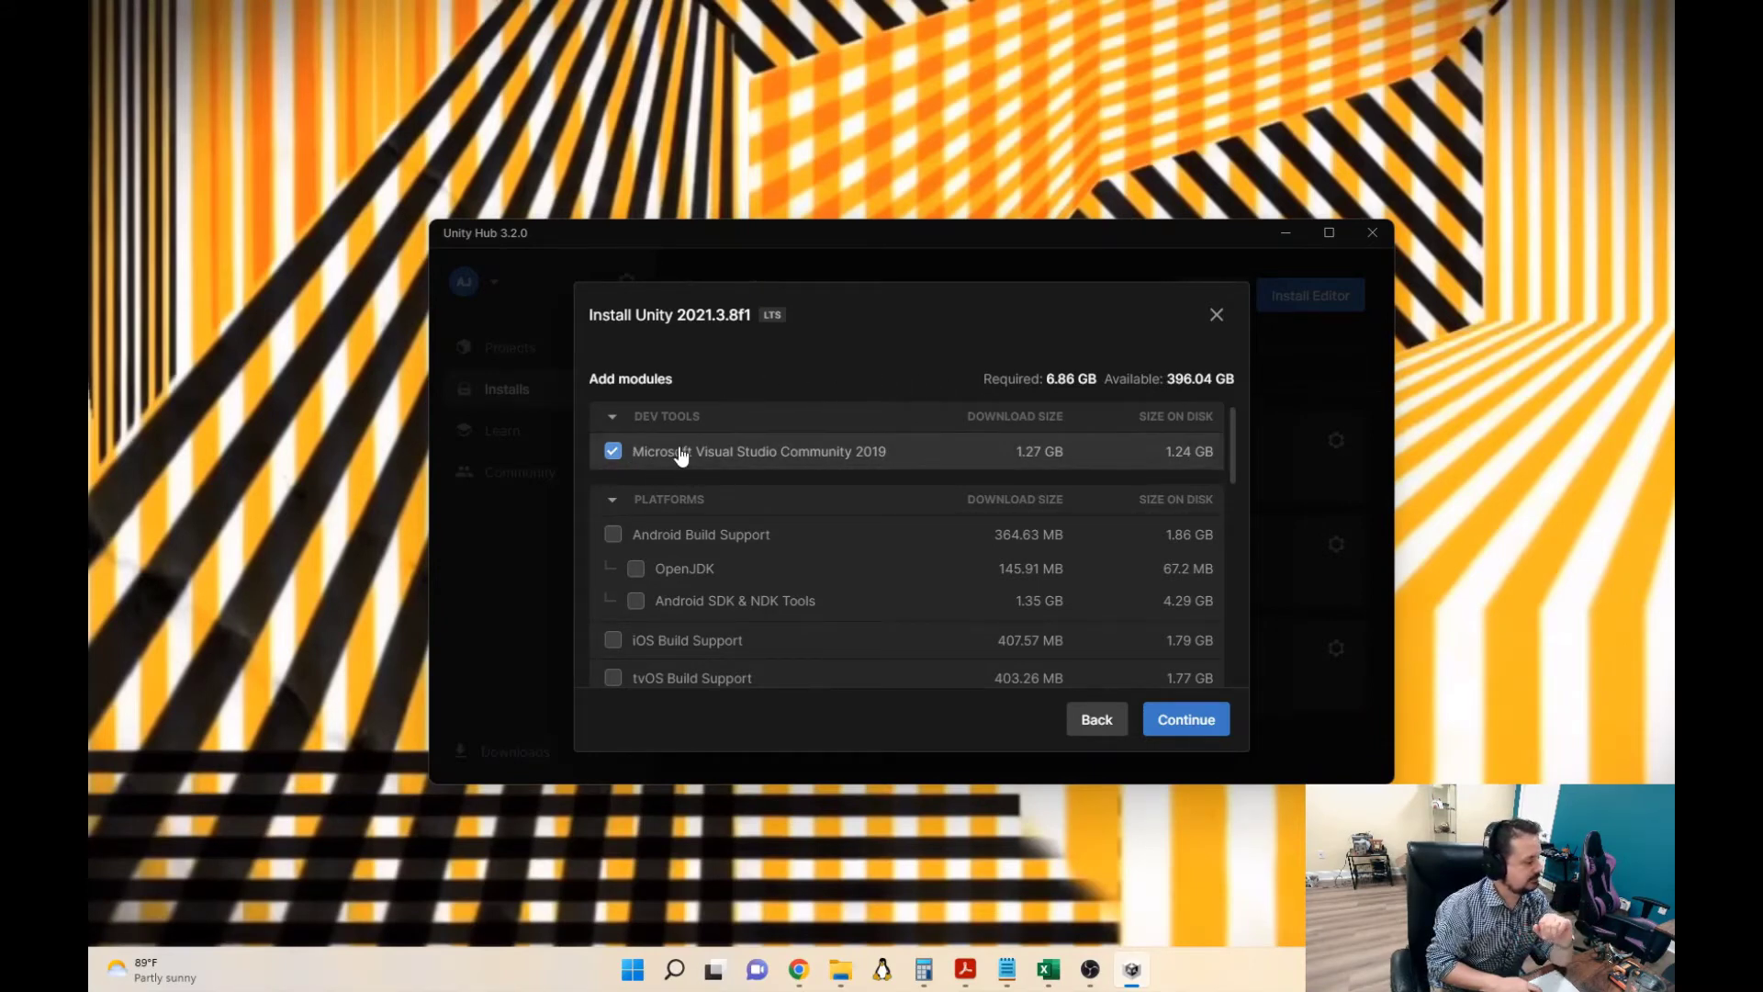
- Untick Microsoft Visual Studio Community 2019, lowering the required space to 5.62 GB
scroll(724, 571, down, 10)
scroll(727, 573, down, 2)
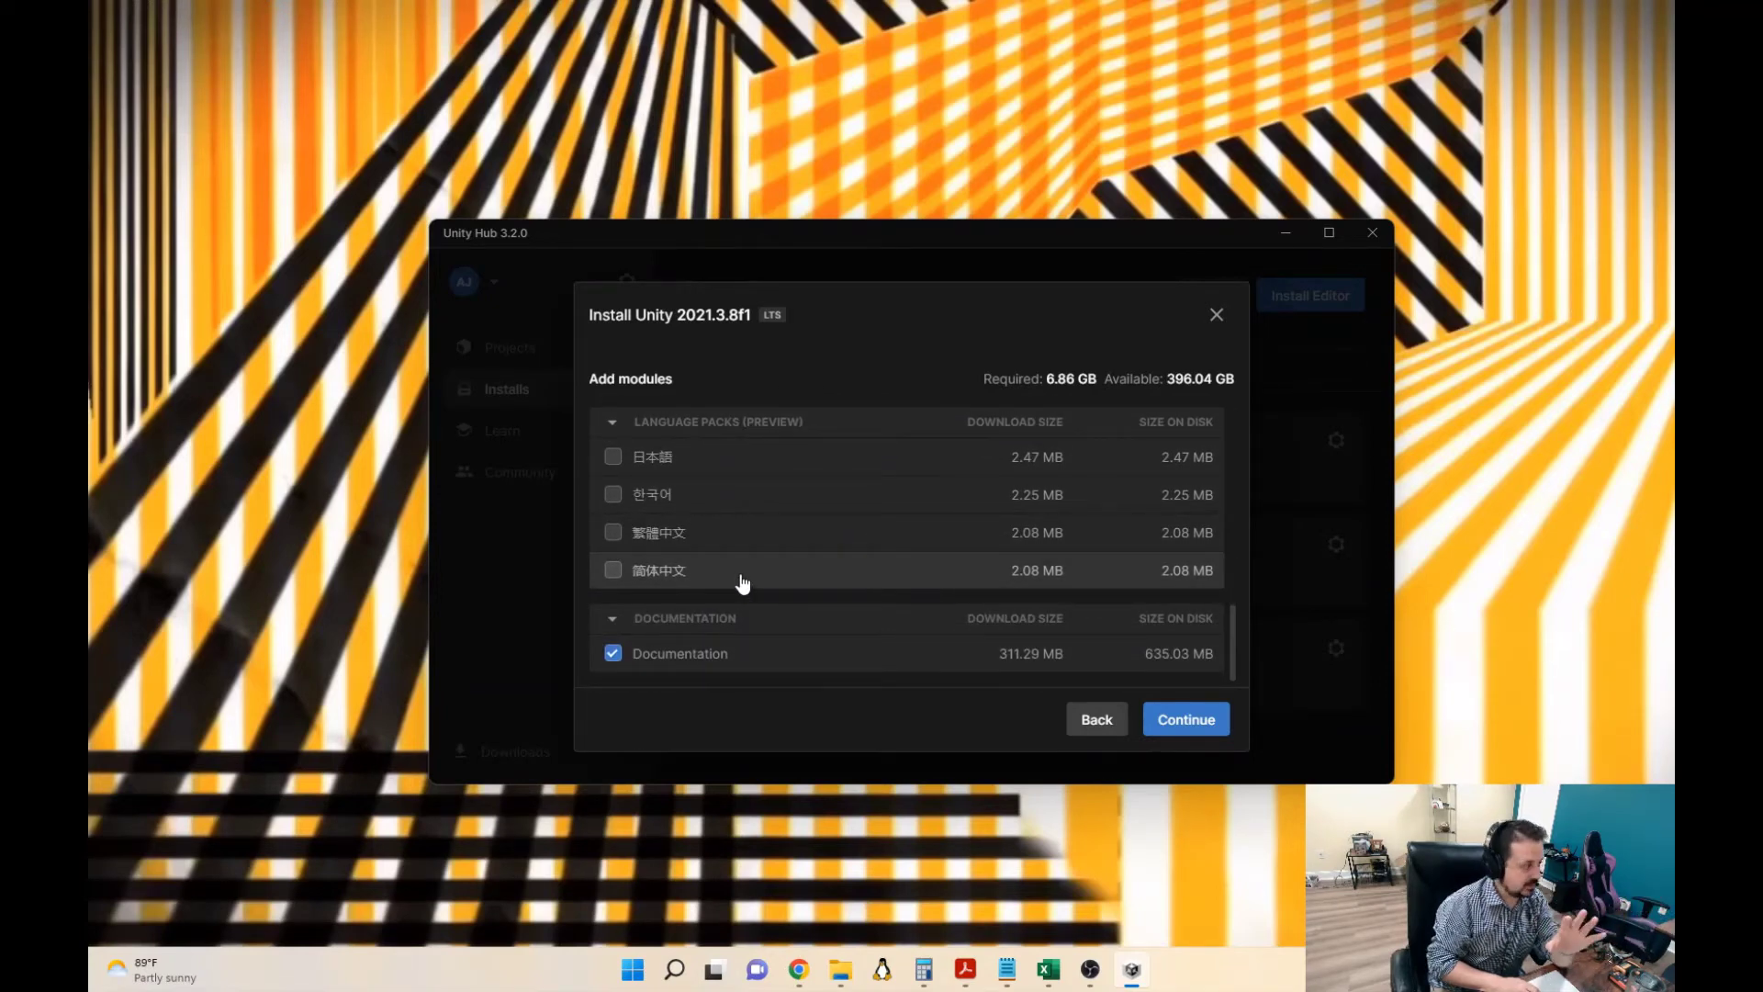
scroll(743, 583, up, 15)
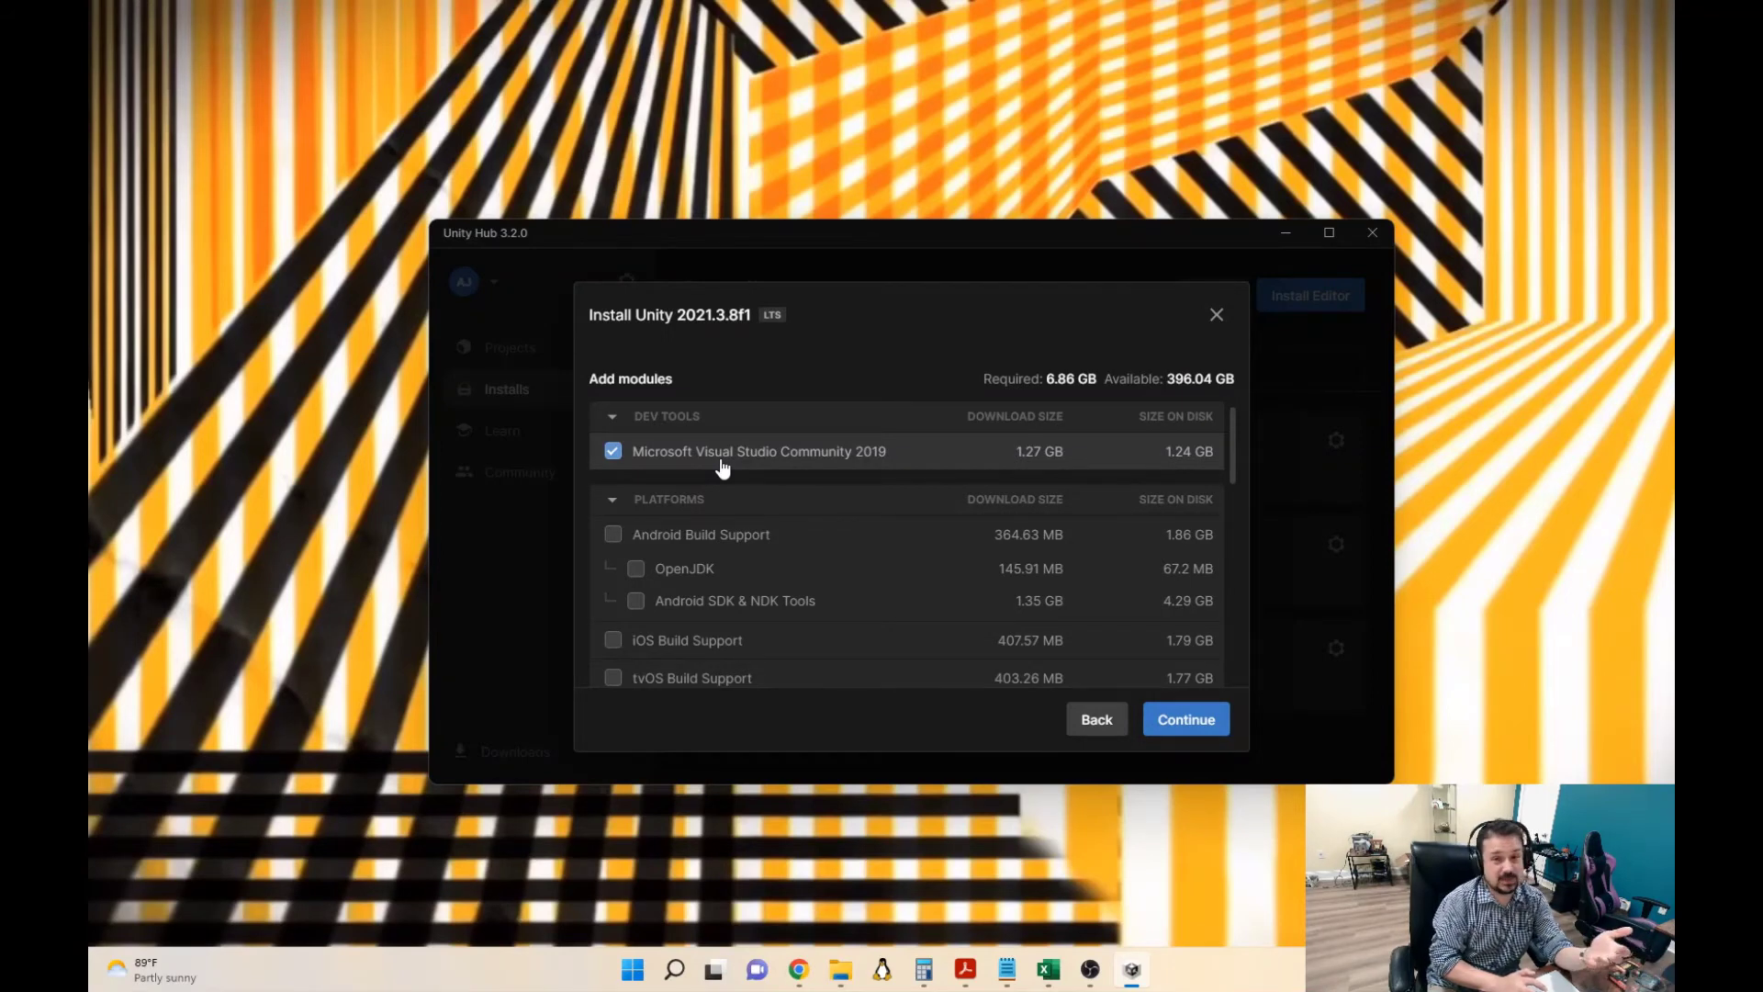
click(614, 452)
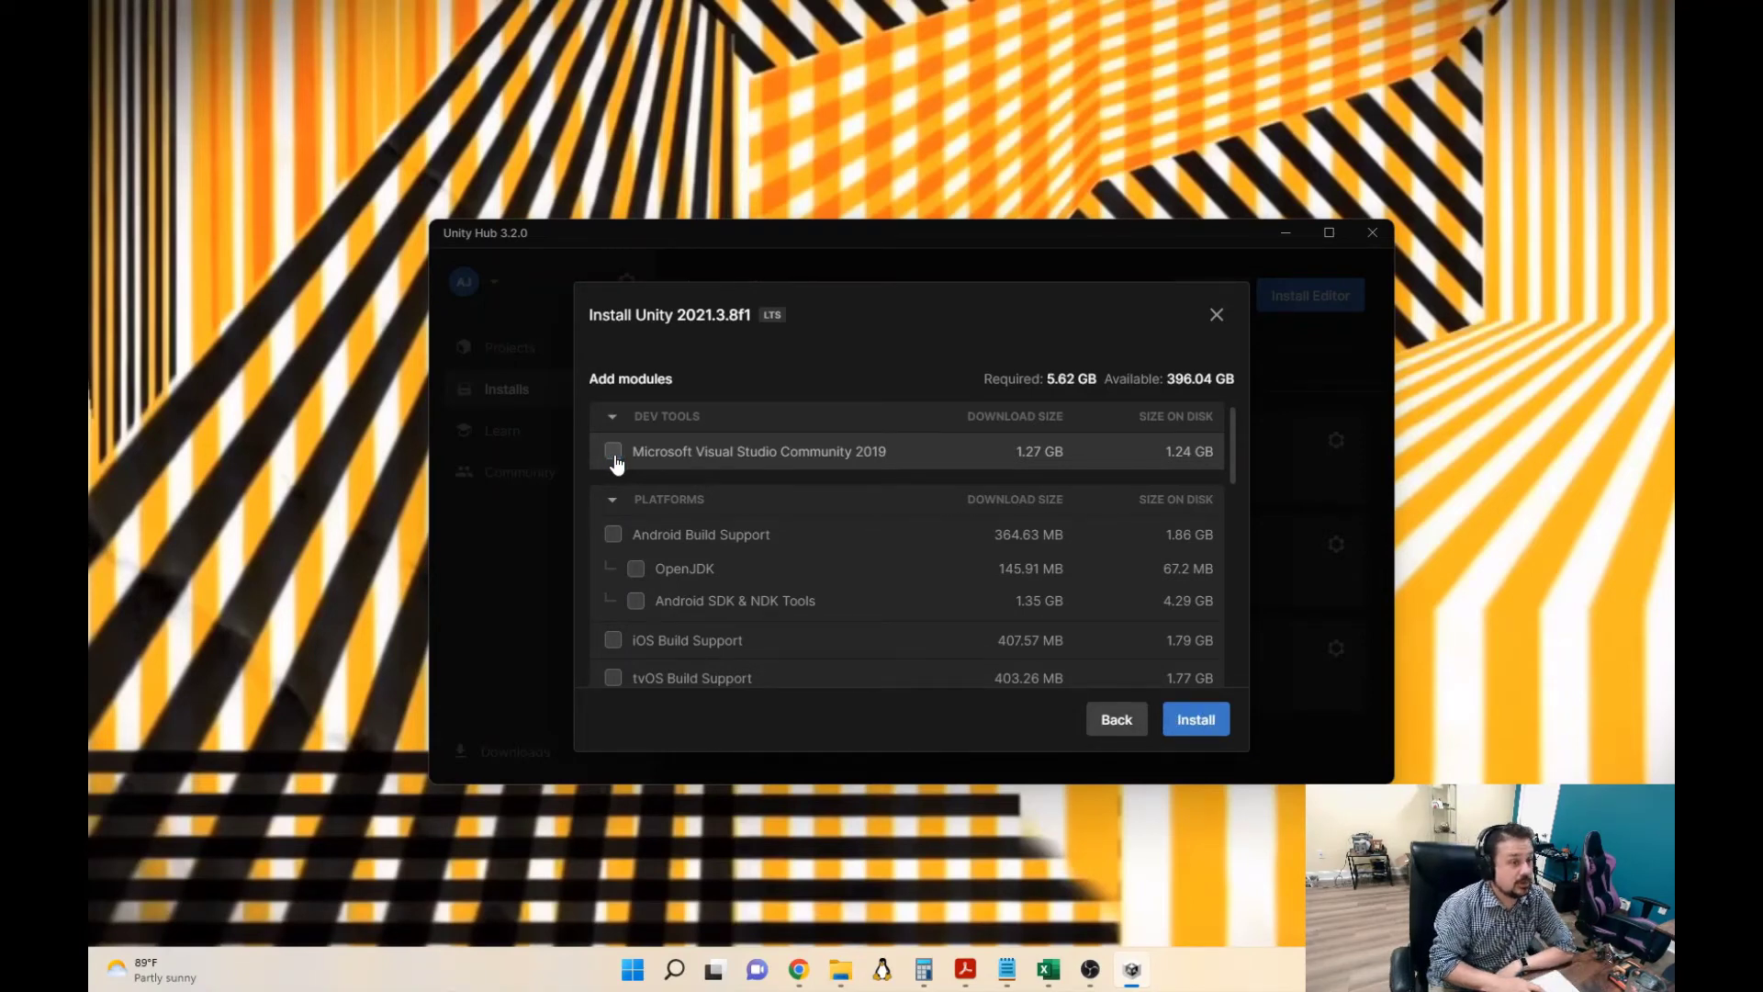
- Tick Android Build Support together with OpenJDK and Android SDK & NDK Tools
click(613, 536)
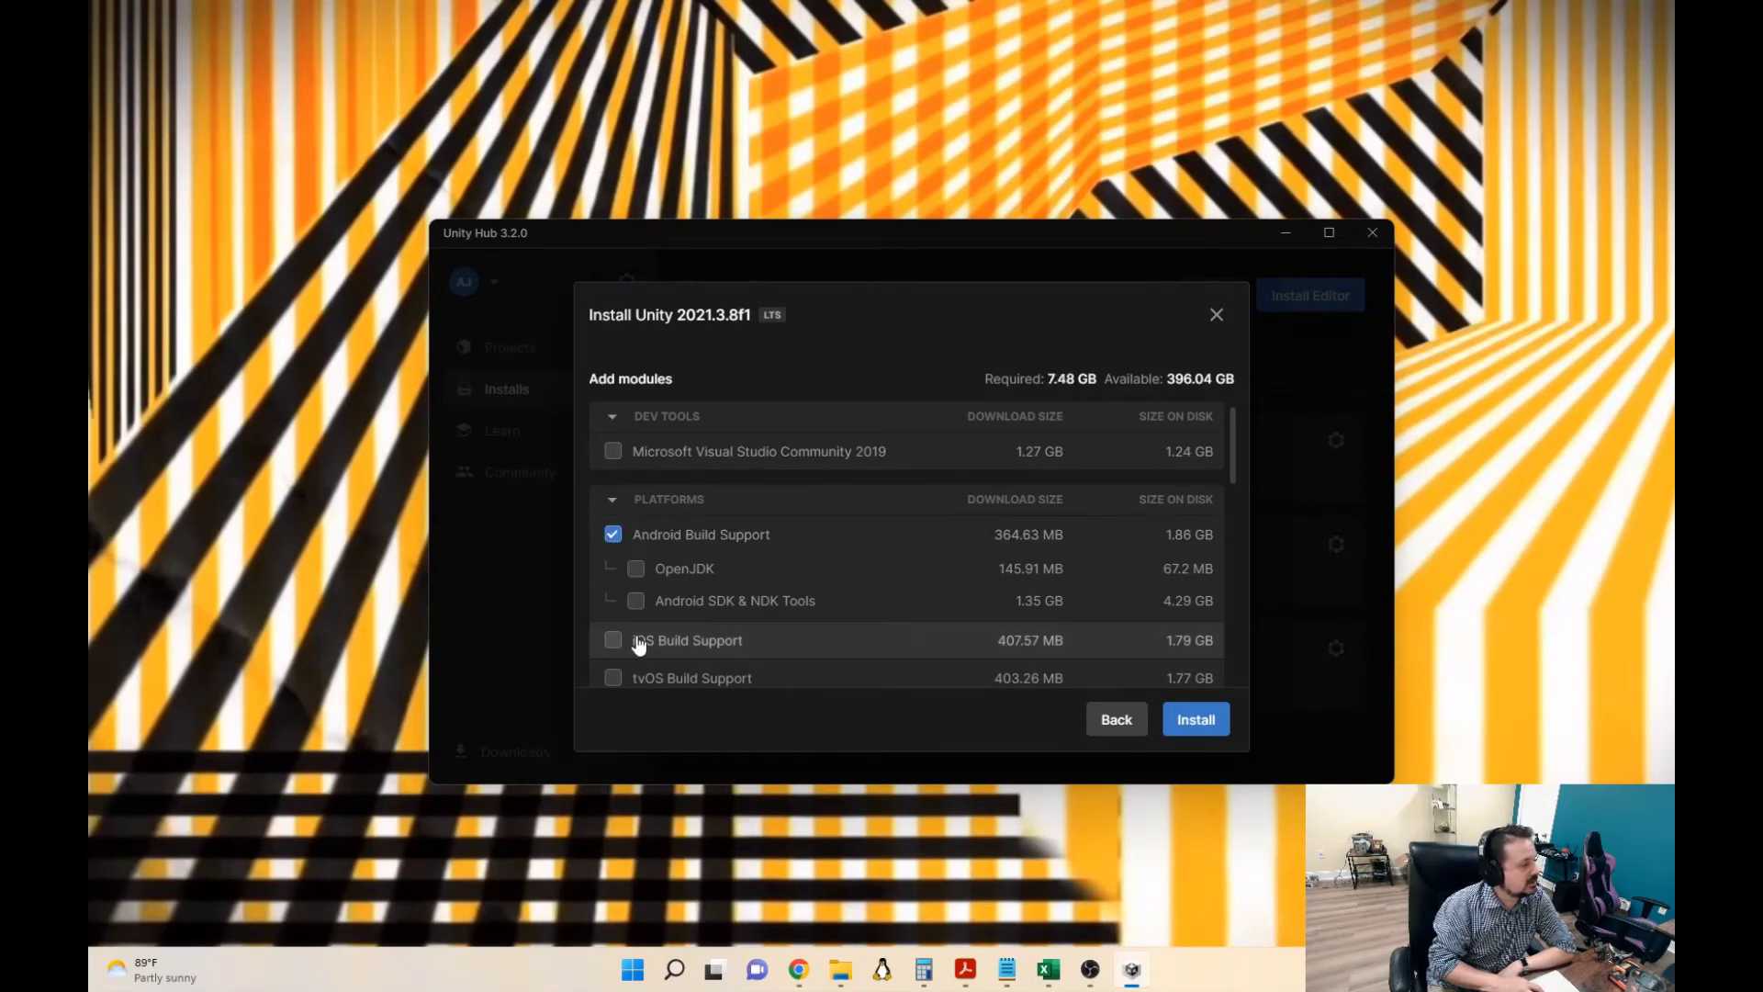
click(635, 571)
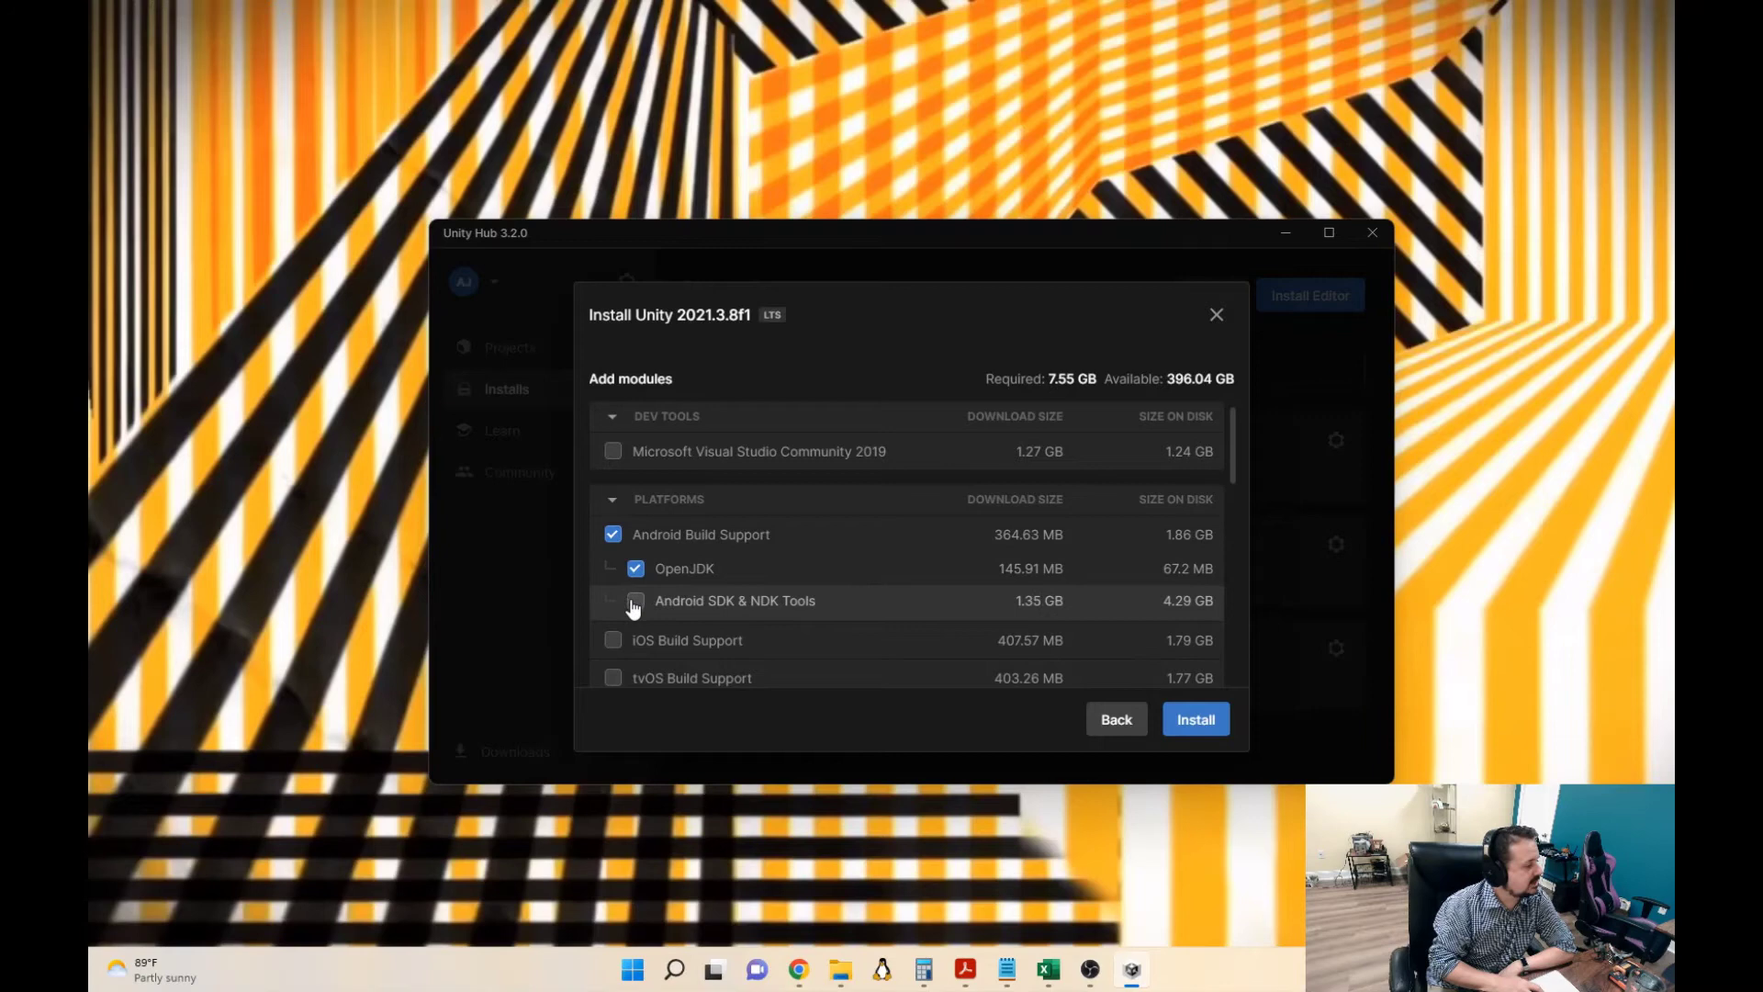
click(635, 603)
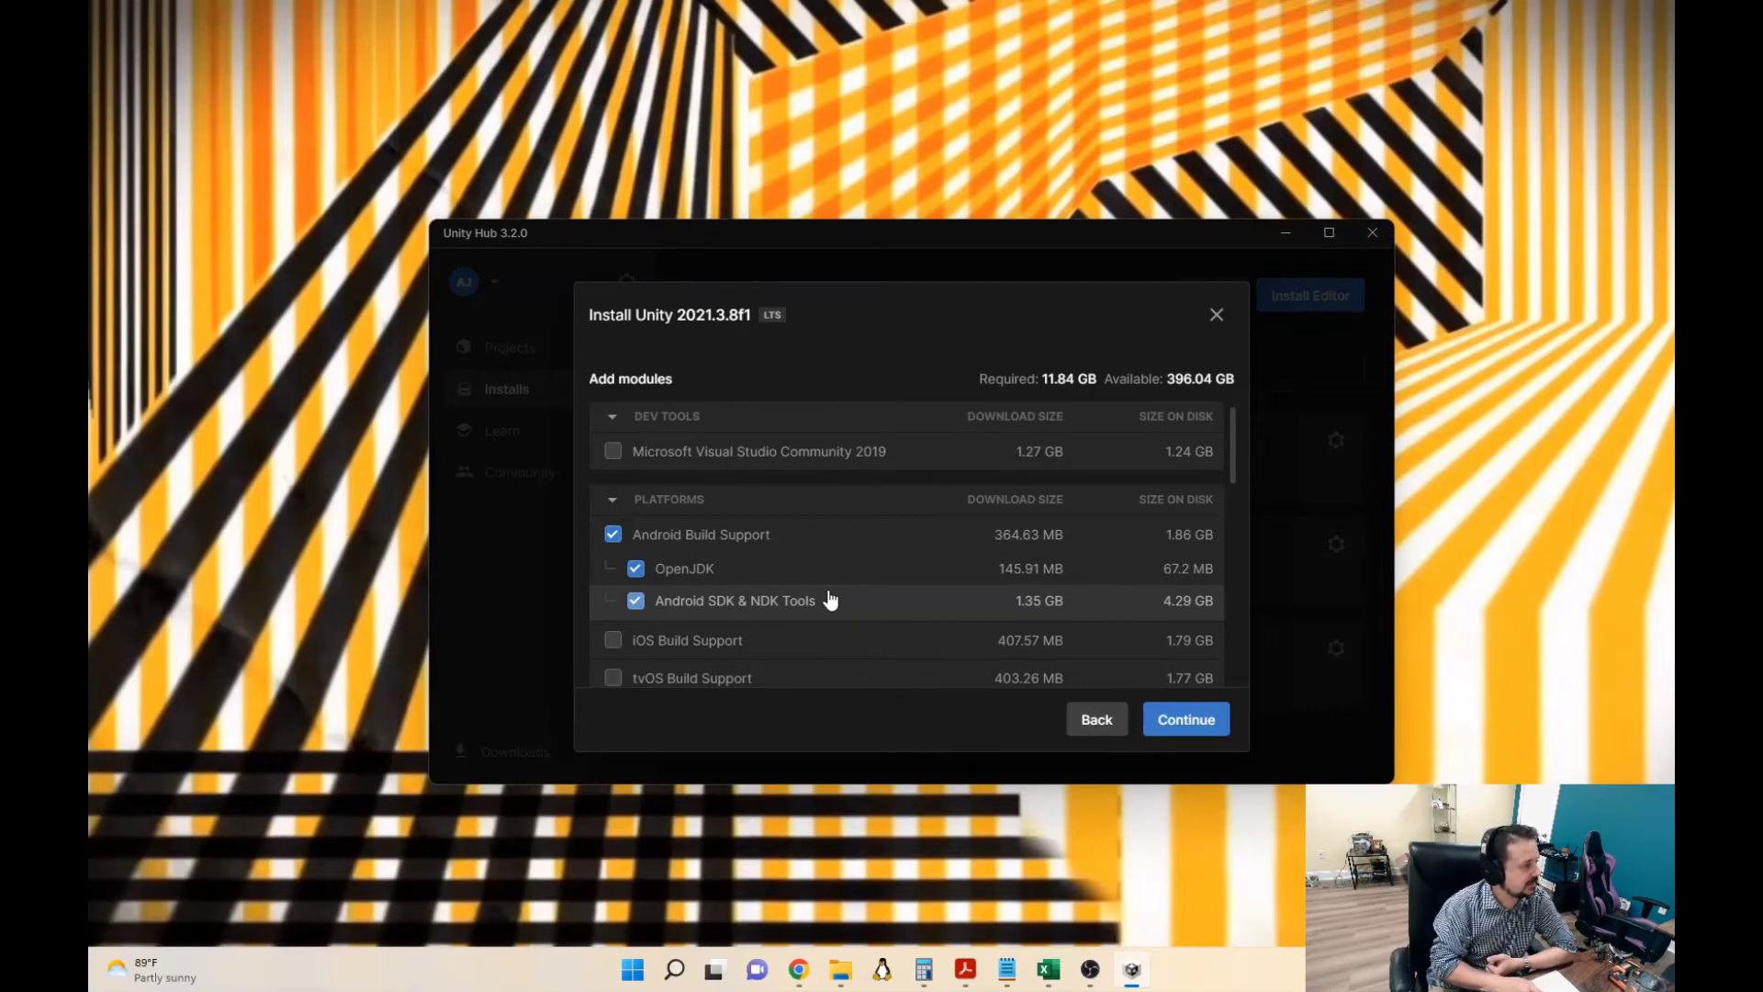
- Add Windows Build Support (IL2CPP) and WebGL Build Support, then review the module list
scroll(830, 600, down, 1)
scroll(830, 600, down, 1)
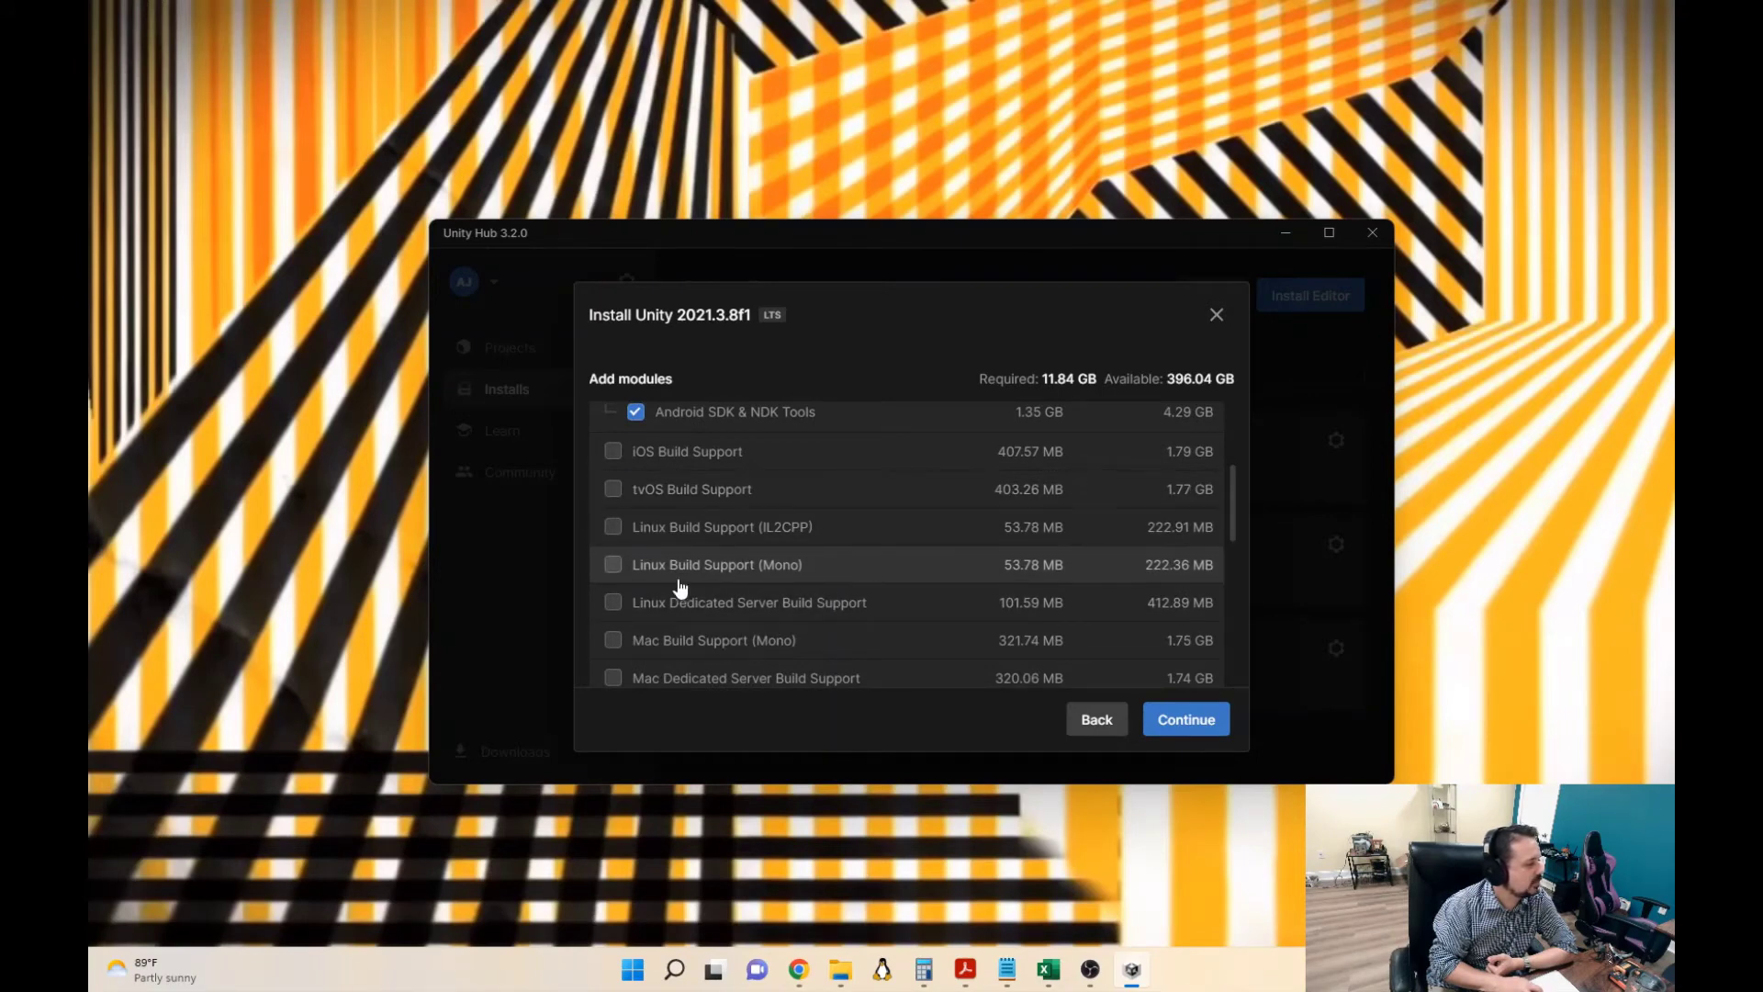
scroll(871, 575, down, 1)
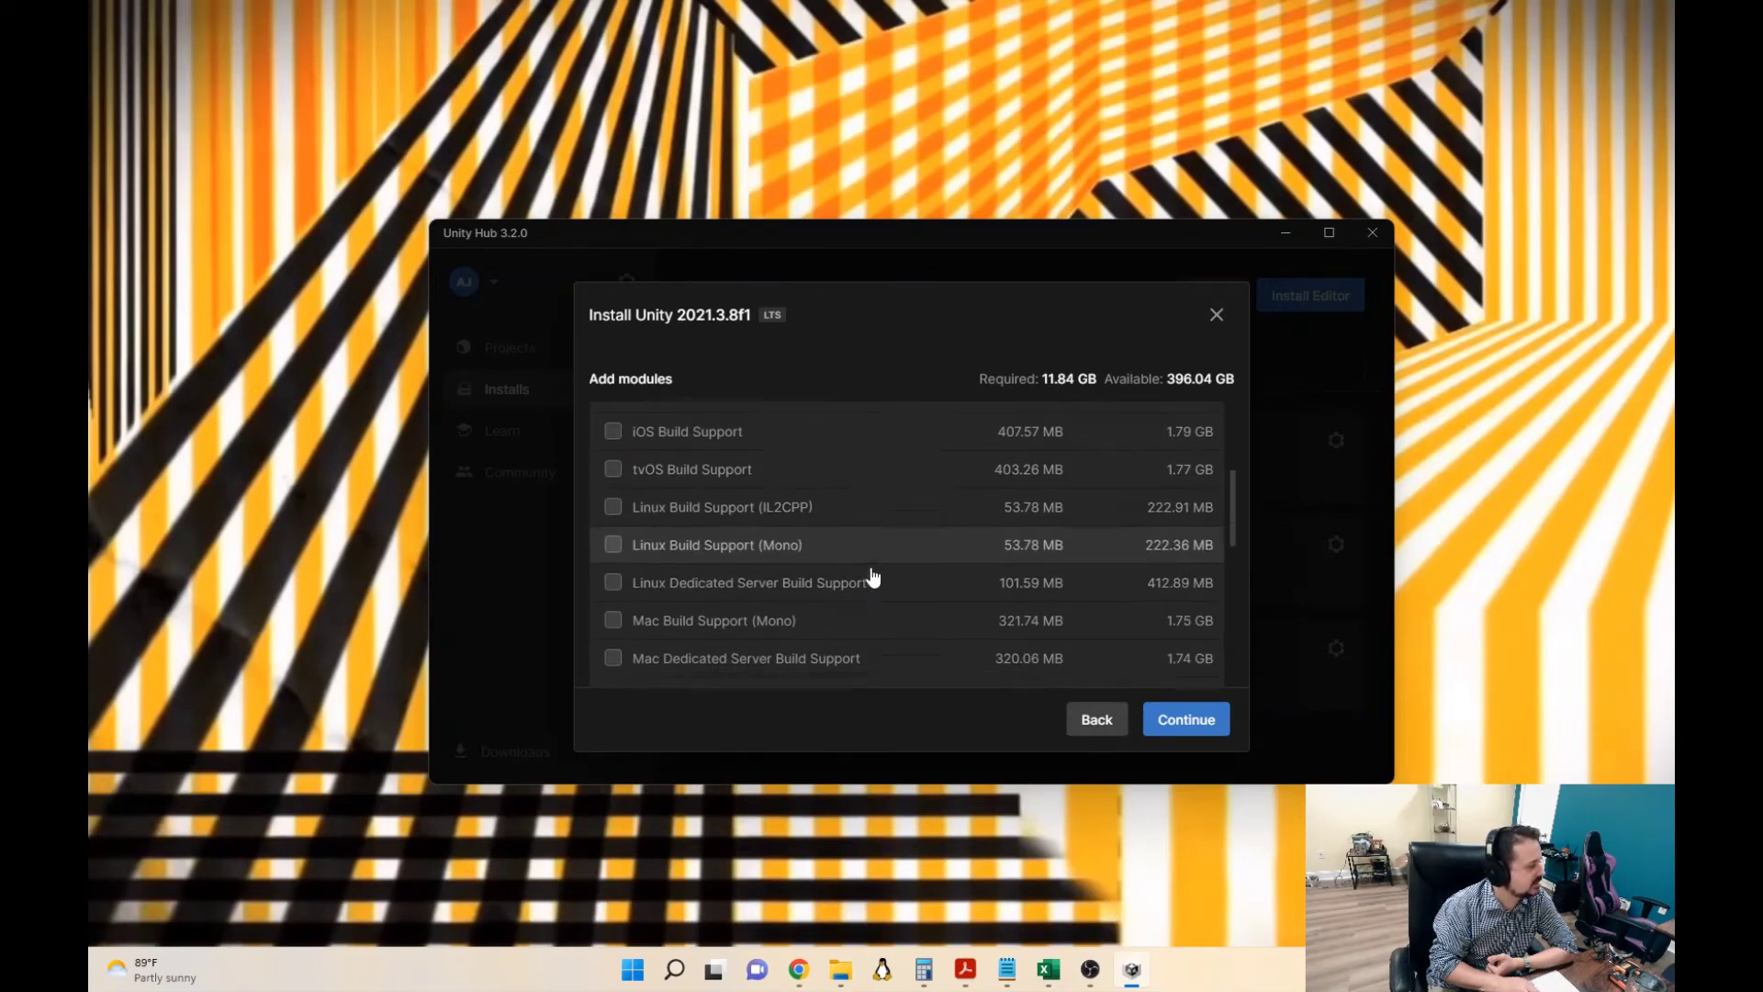
scroll(872, 576, down, 1)
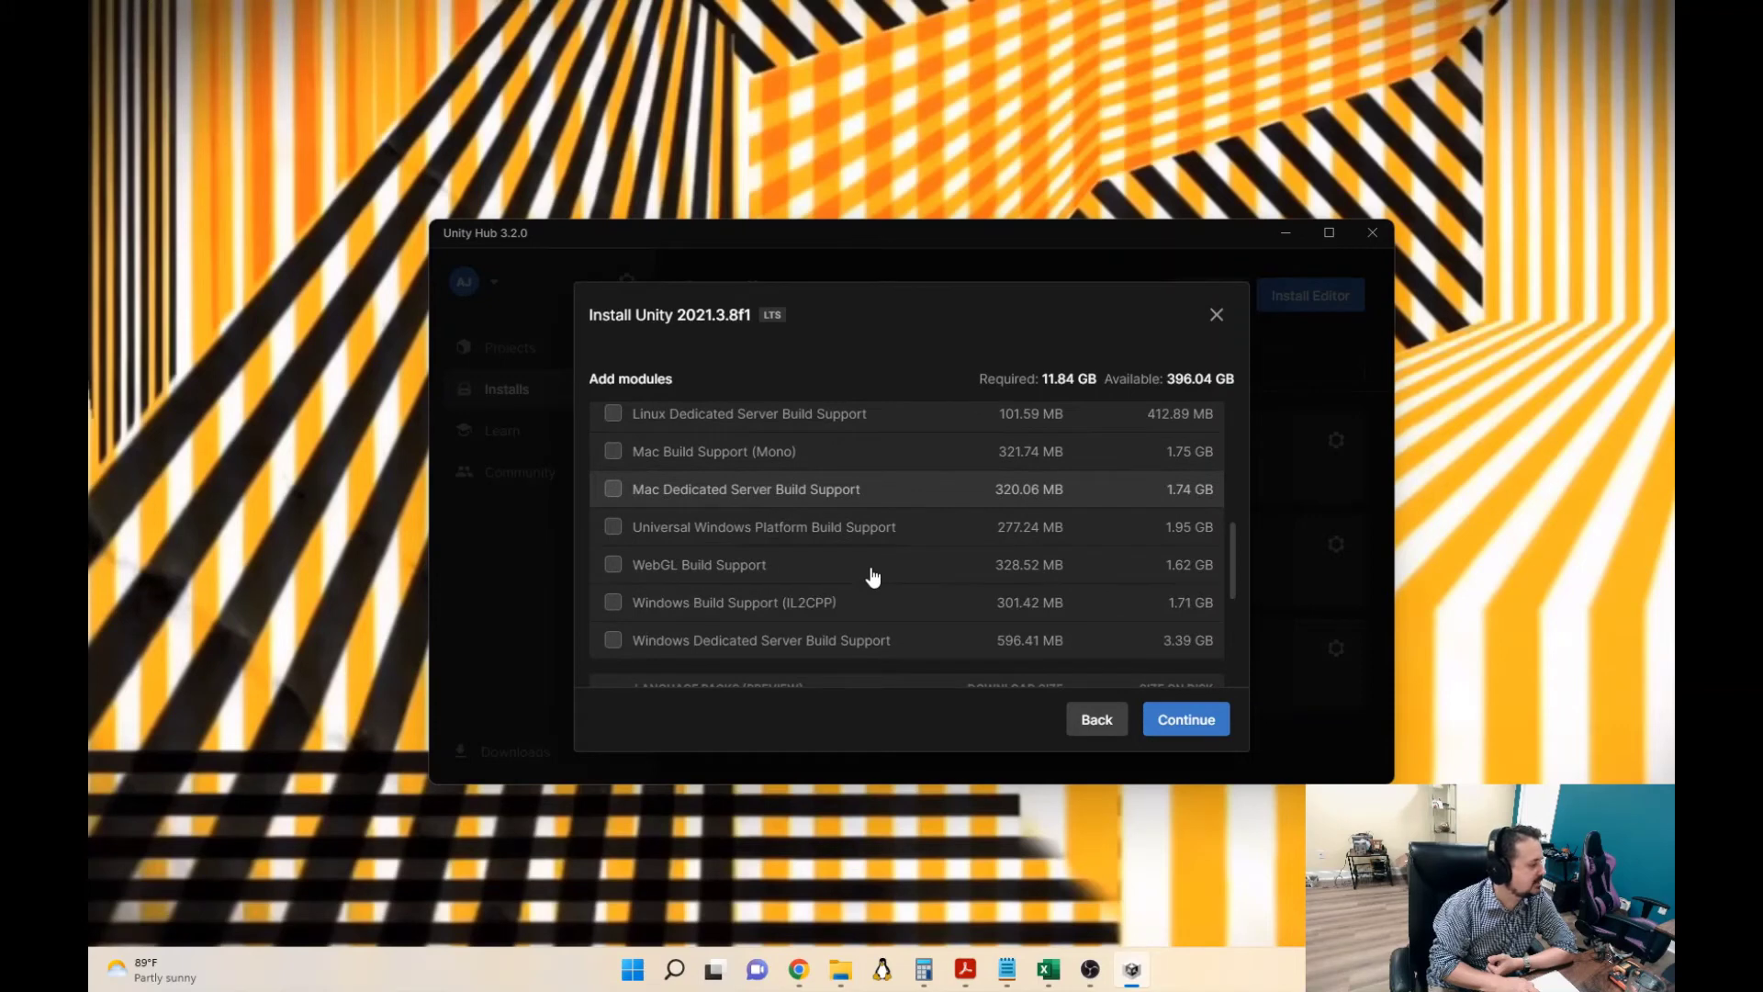
click(613, 601)
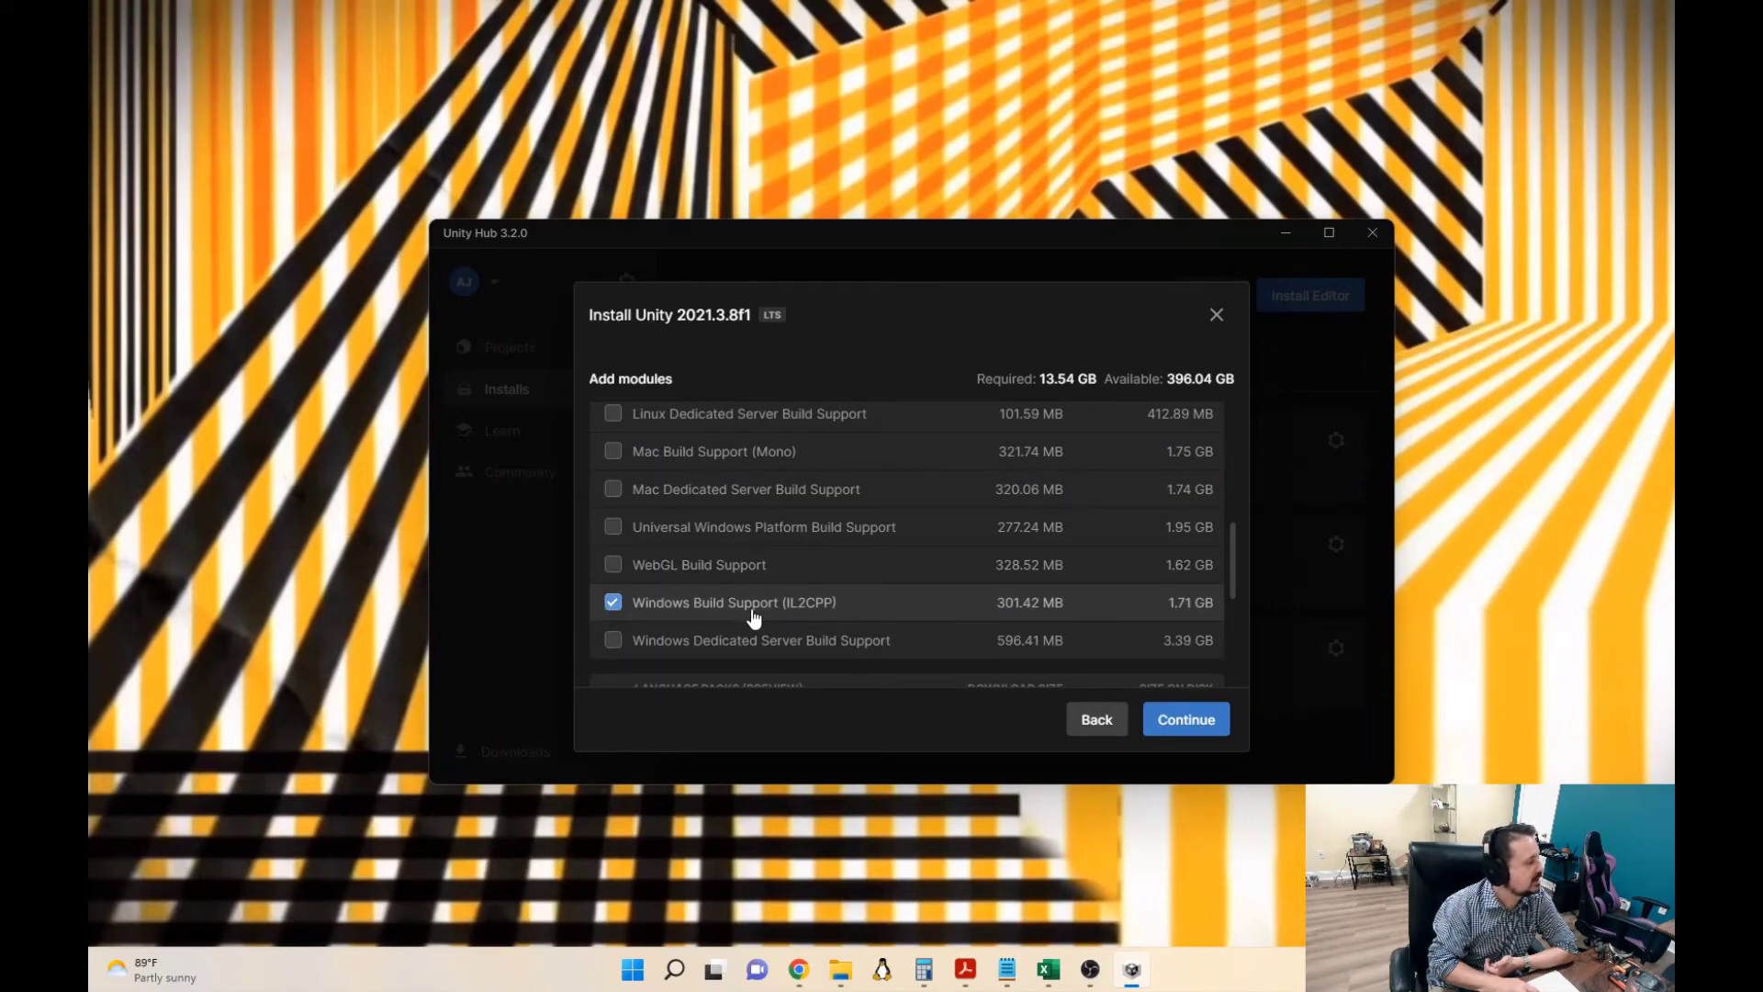
click(613, 566)
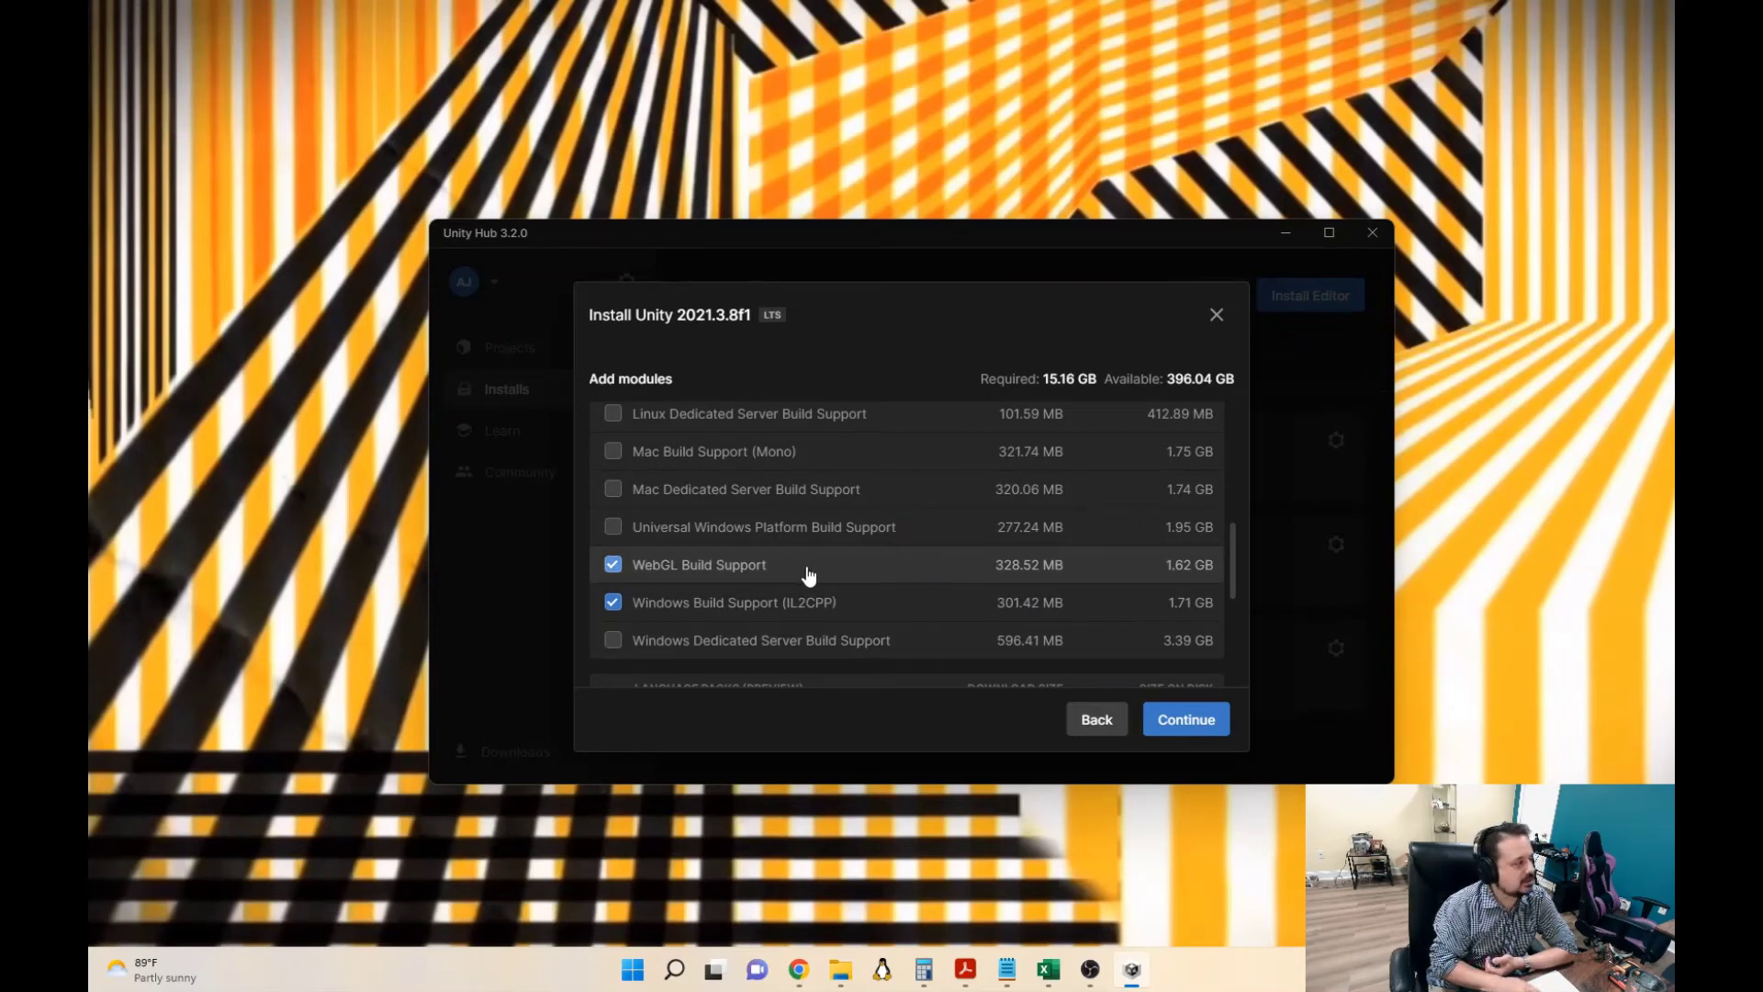
scroll(688, 613, up, 5)
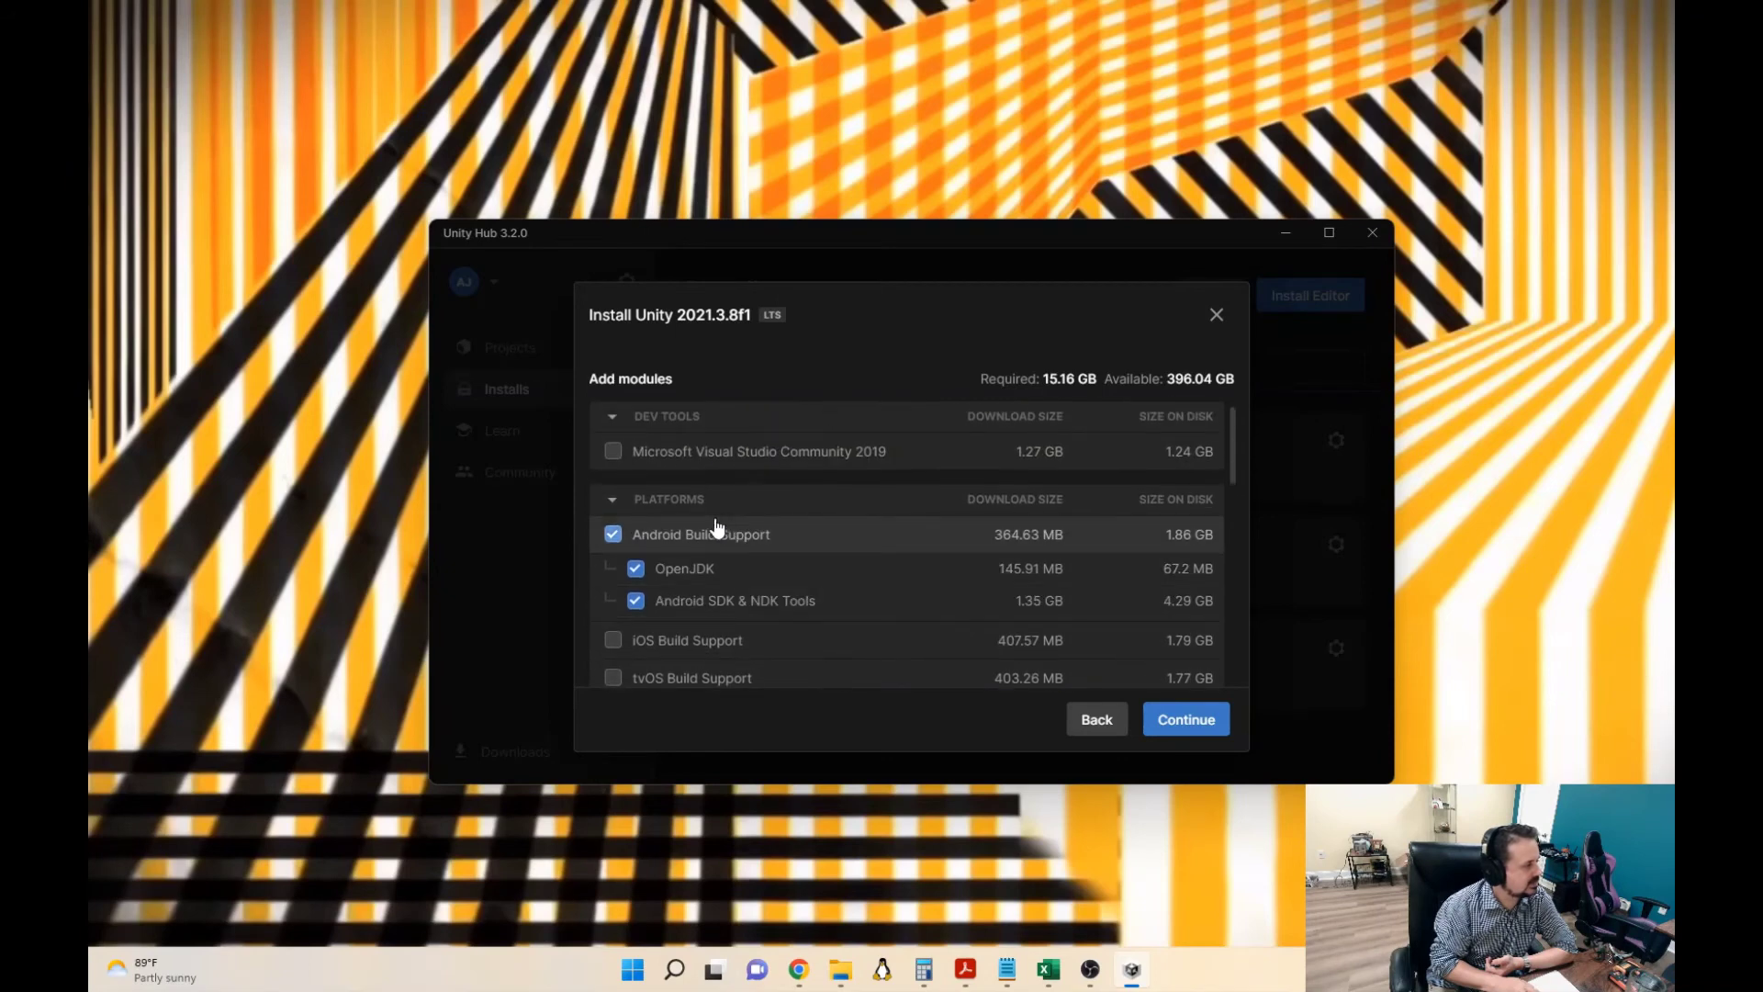
scroll(851, 578, down, 5)
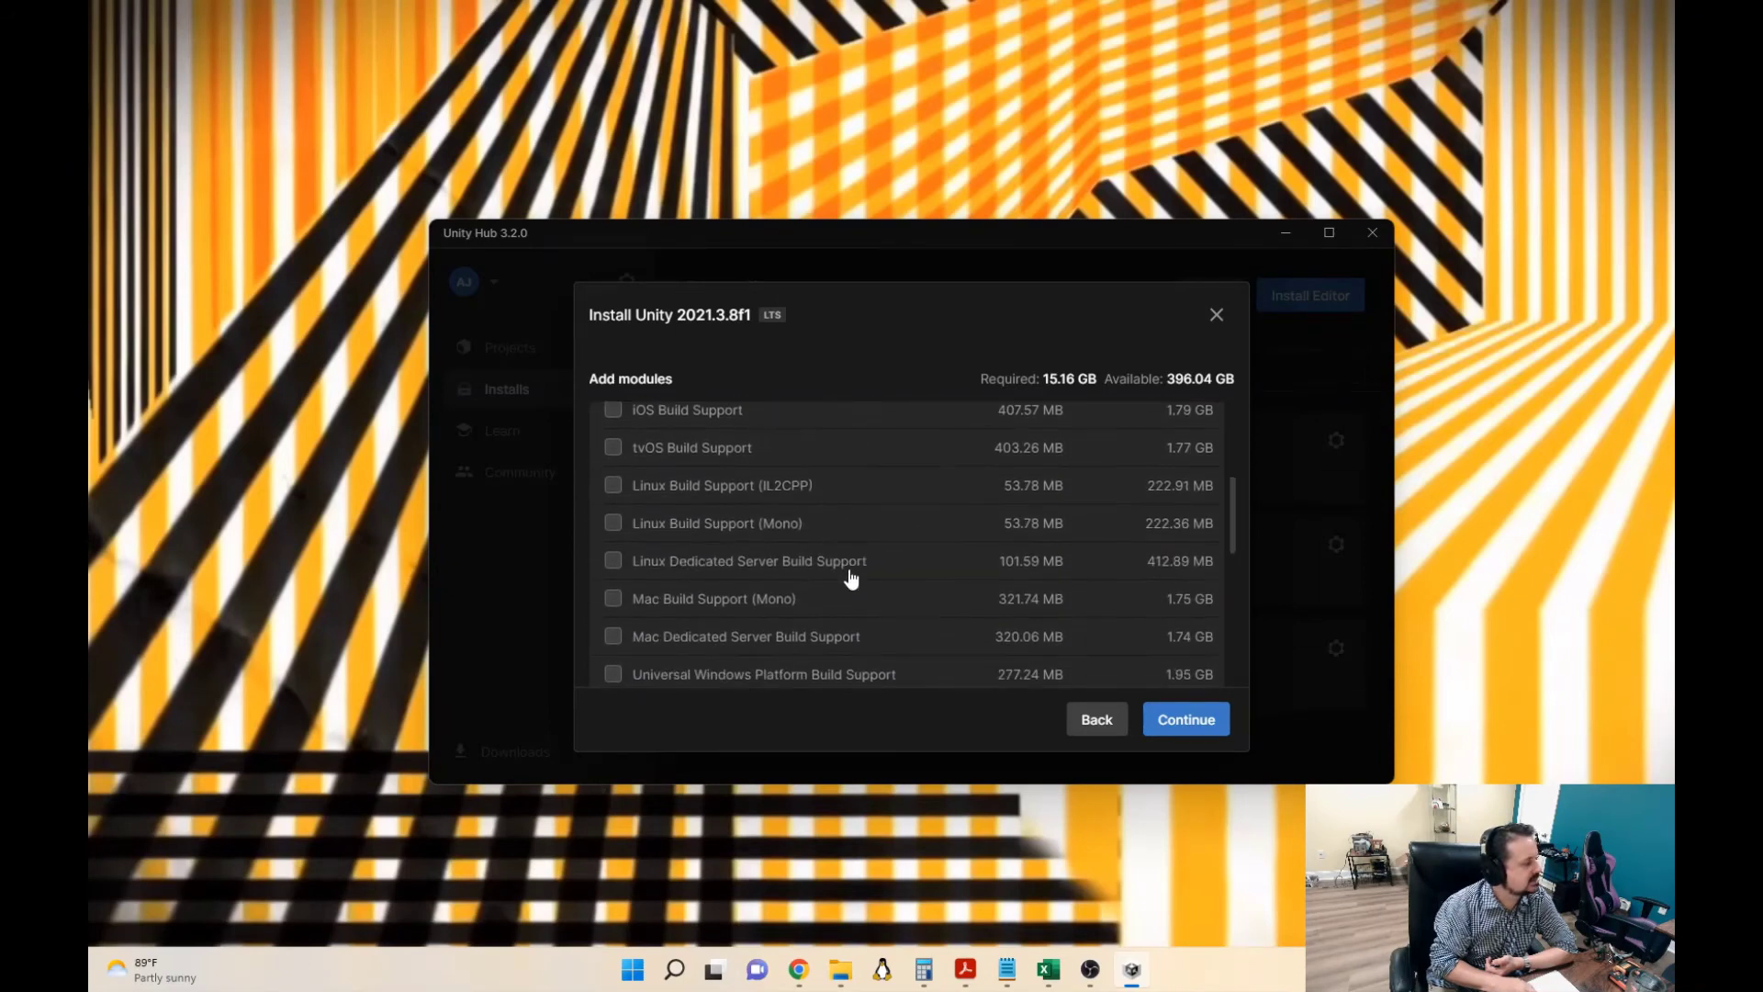
scroll(708, 605, down, 1)
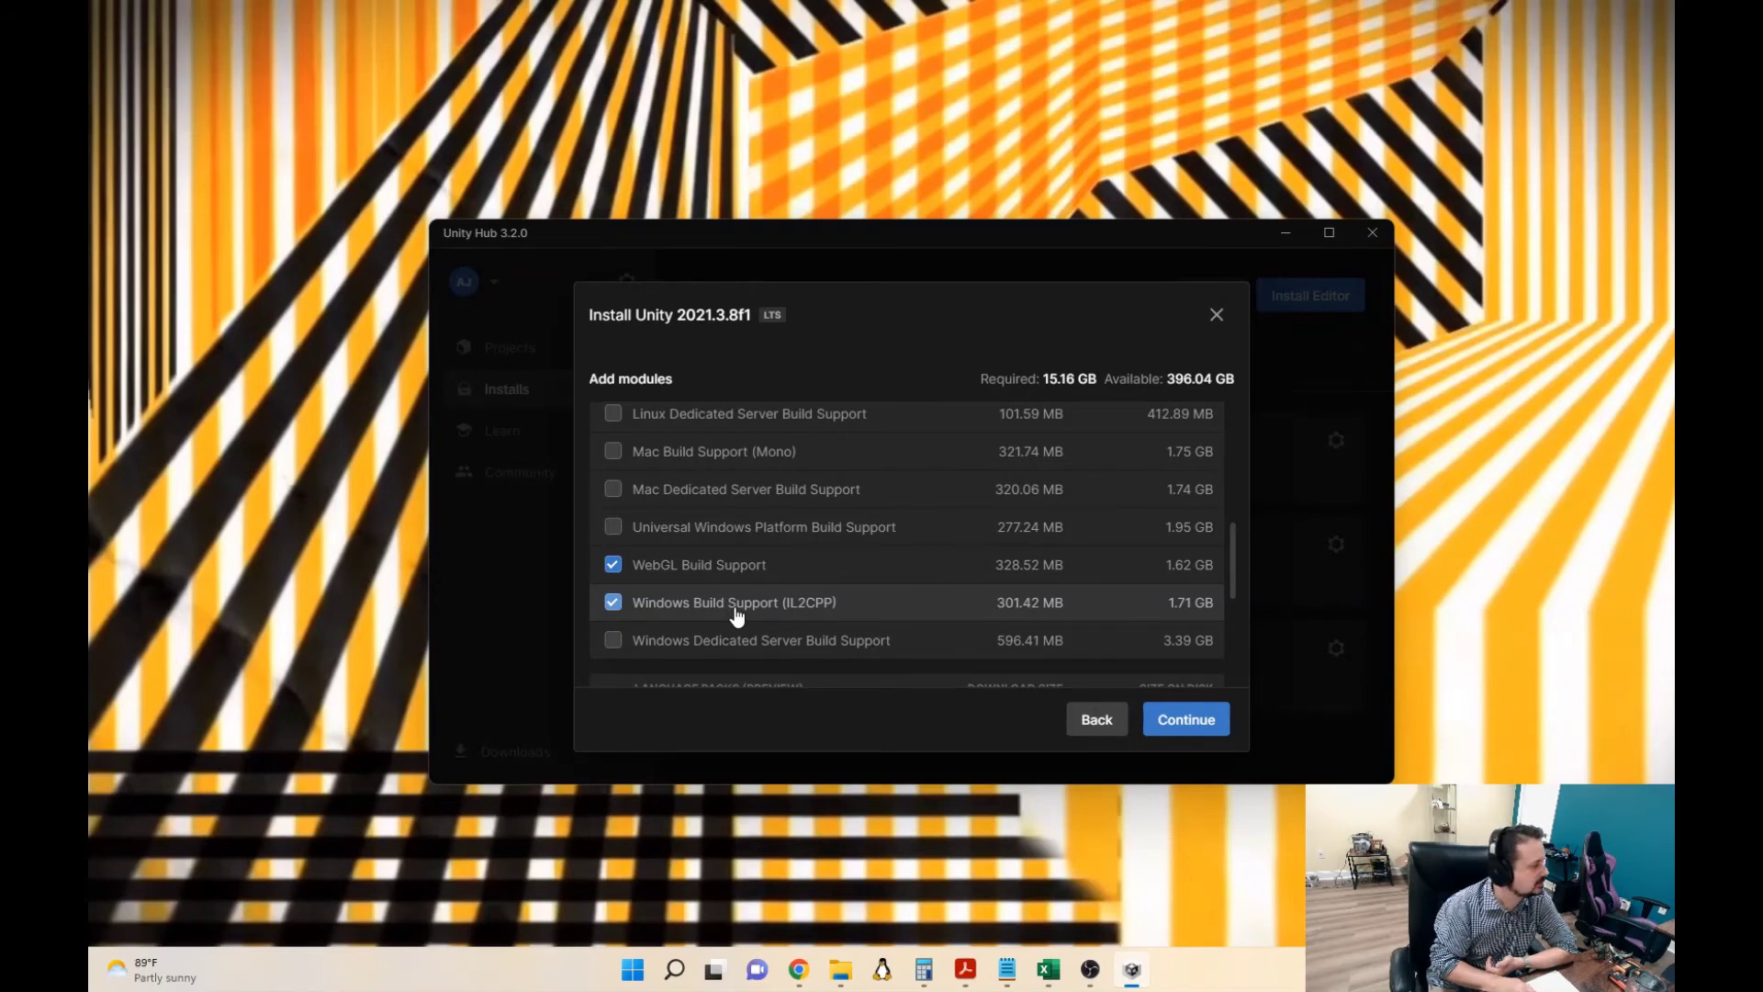
scroll(736, 611, down, 3)
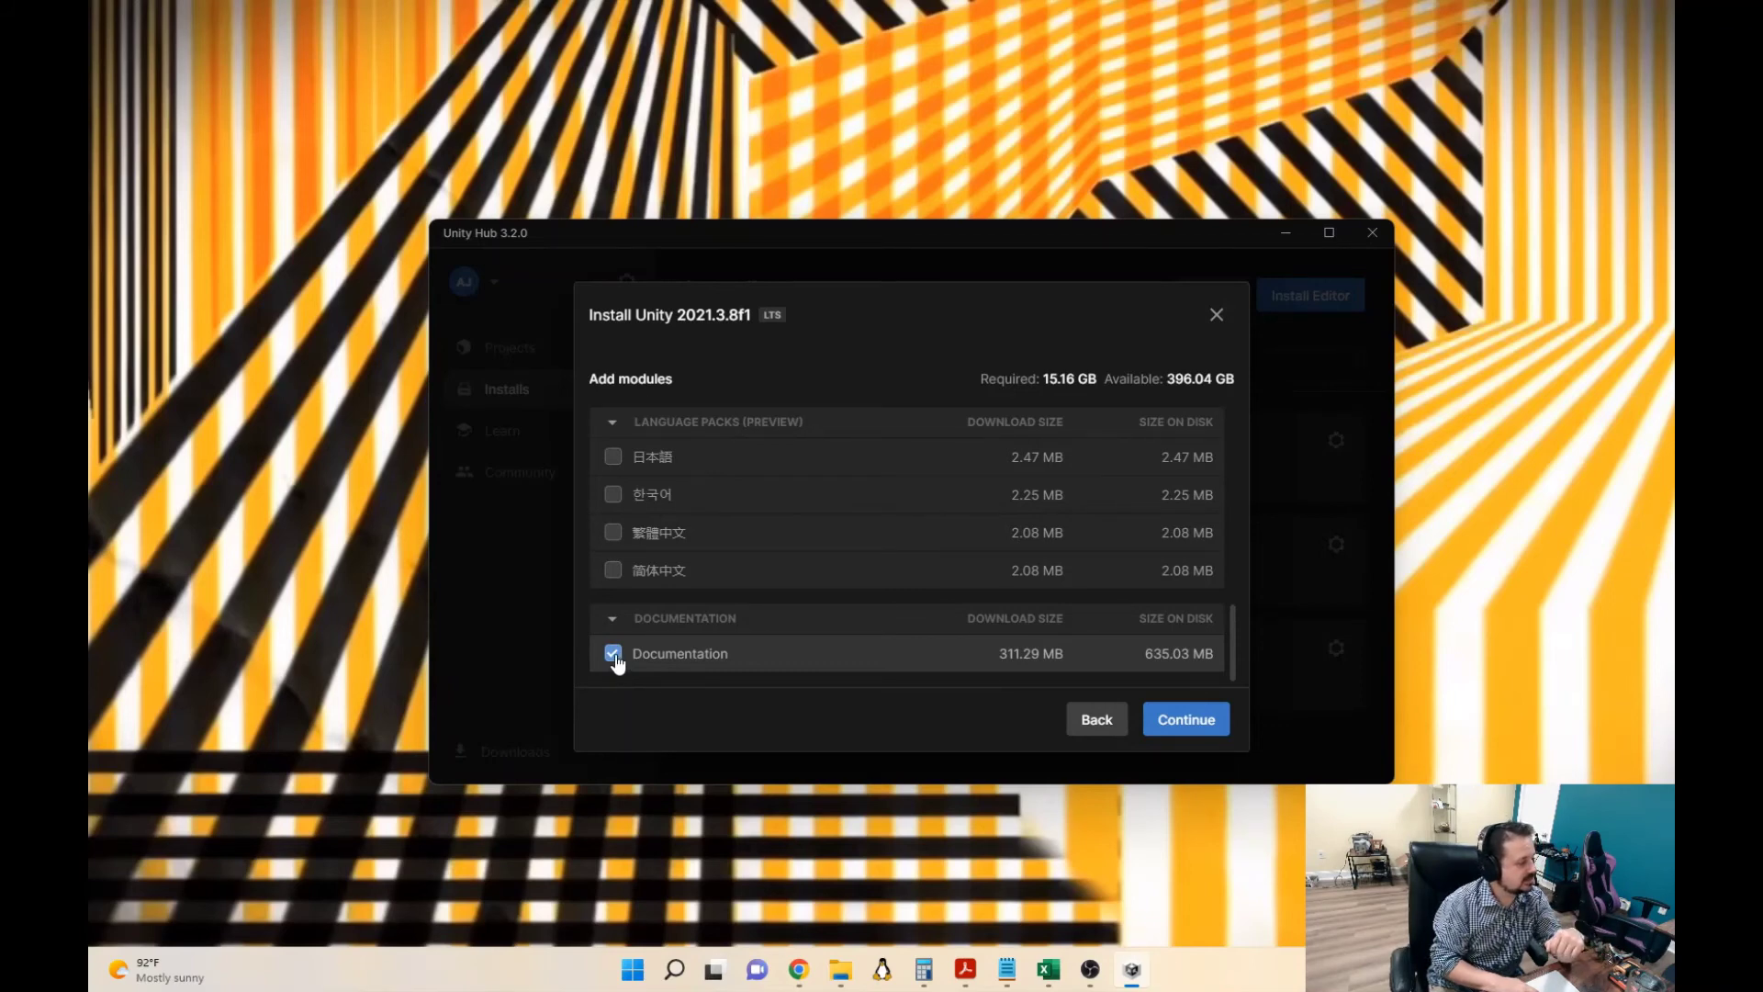
- Drop the Documentation module (14.54 GB required) and continue to the Android license terms
click(613, 654)
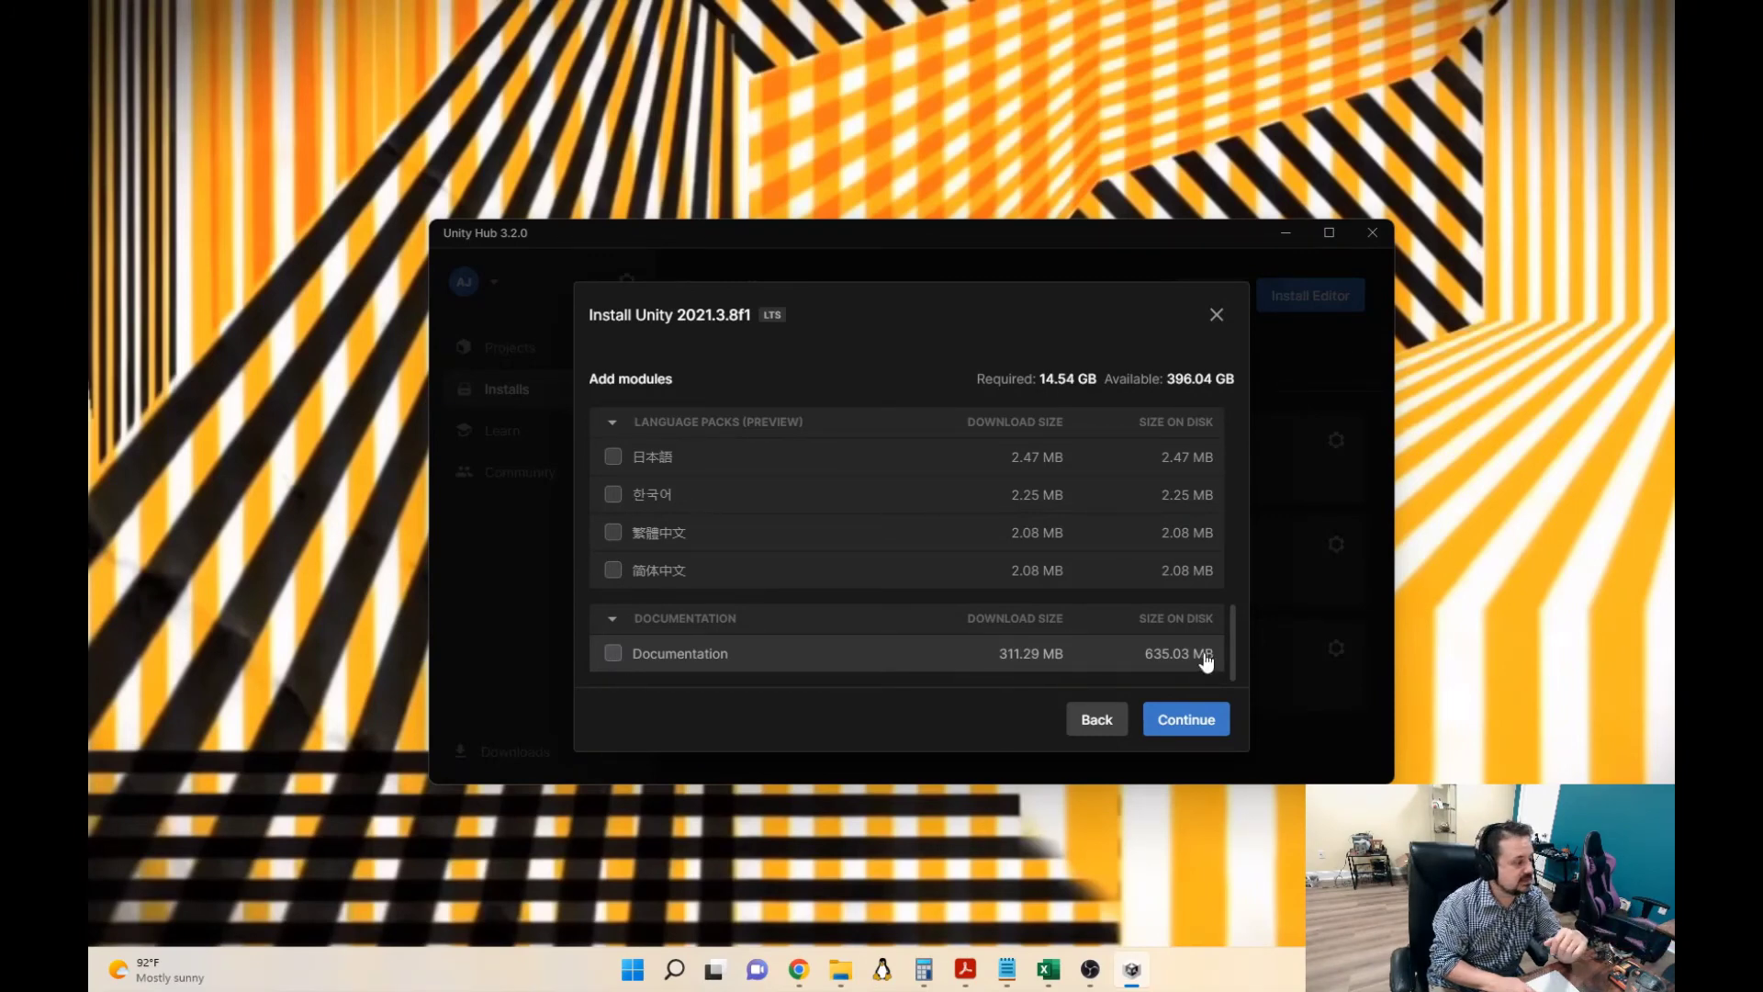
click(1185, 721)
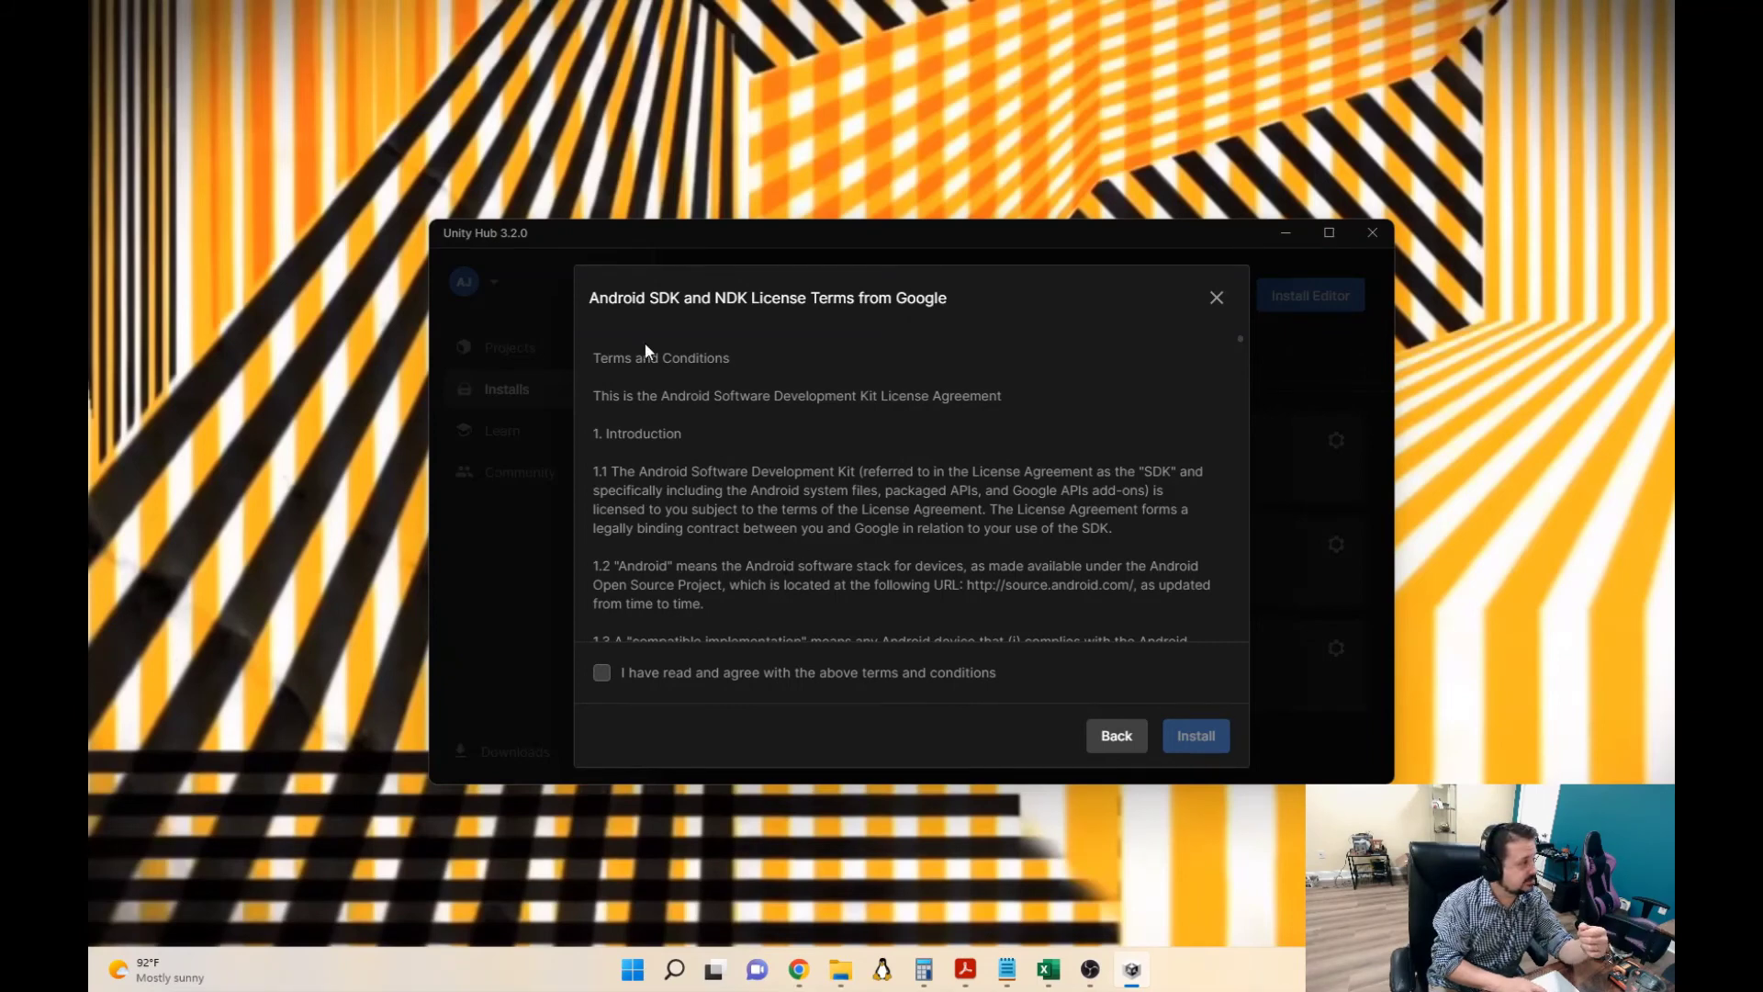
- Read through the Android SDK and NDK license text and tick the agreement box
scroll(921, 520, down, 10)
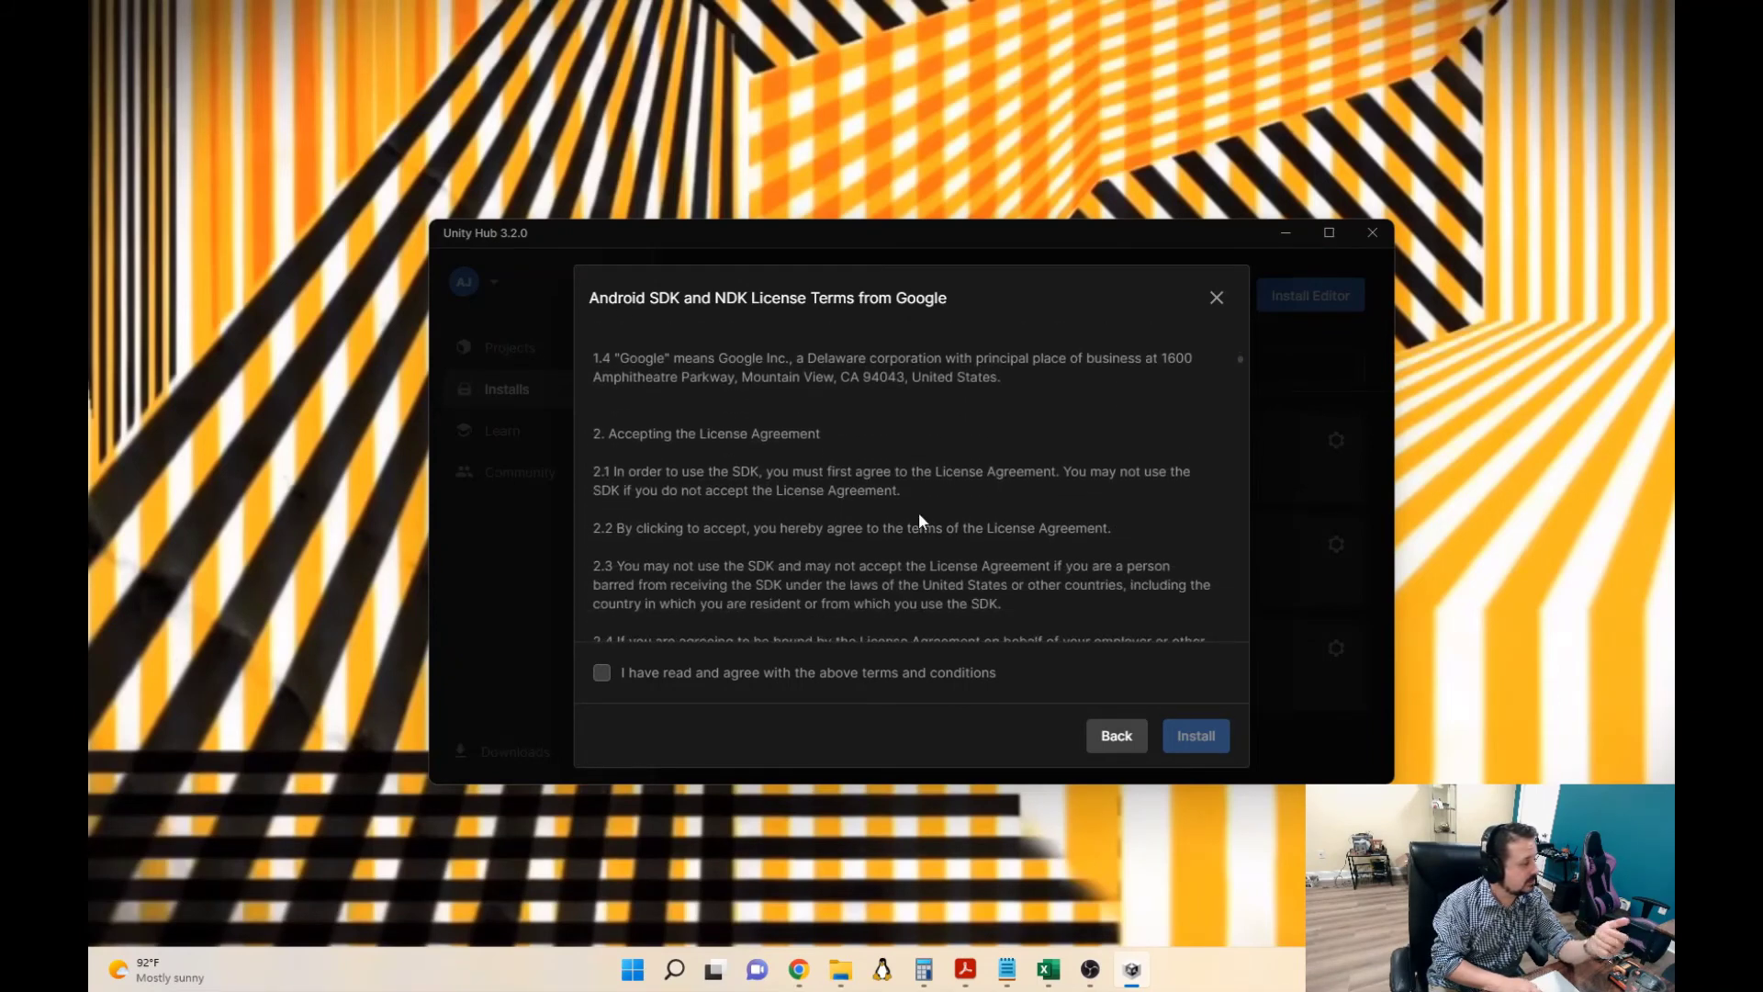
scroll(920, 517, down, 10)
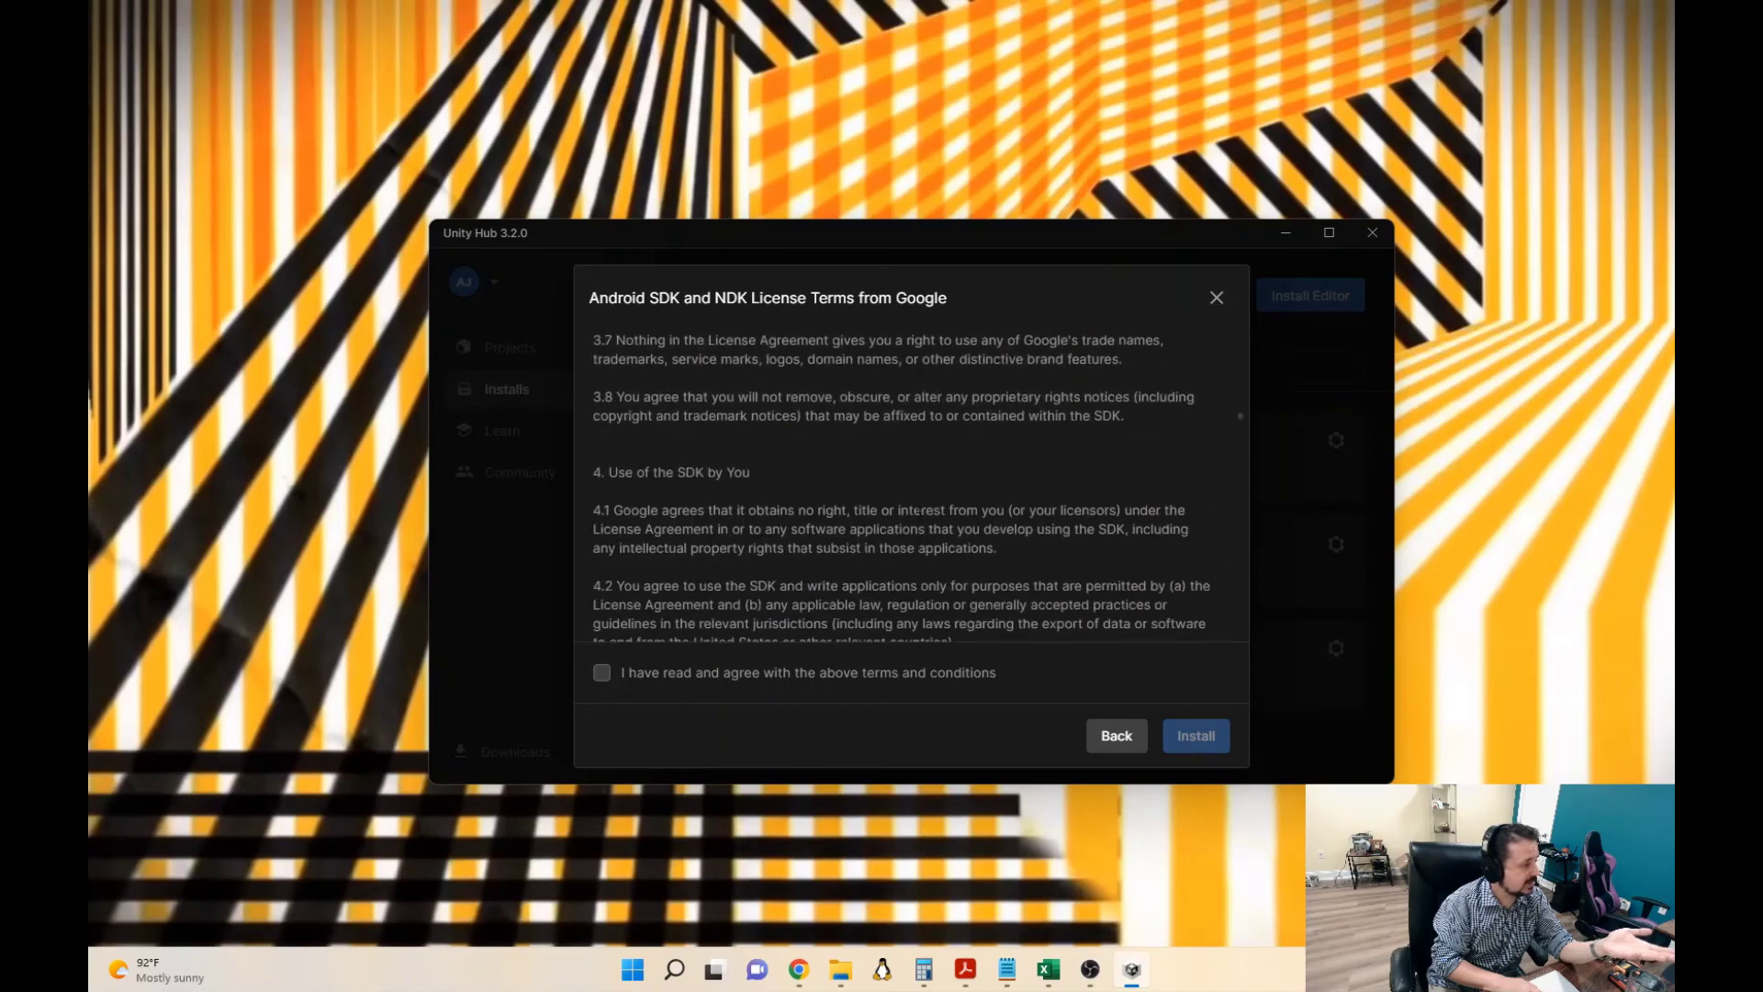
scroll(920, 514, down, 10)
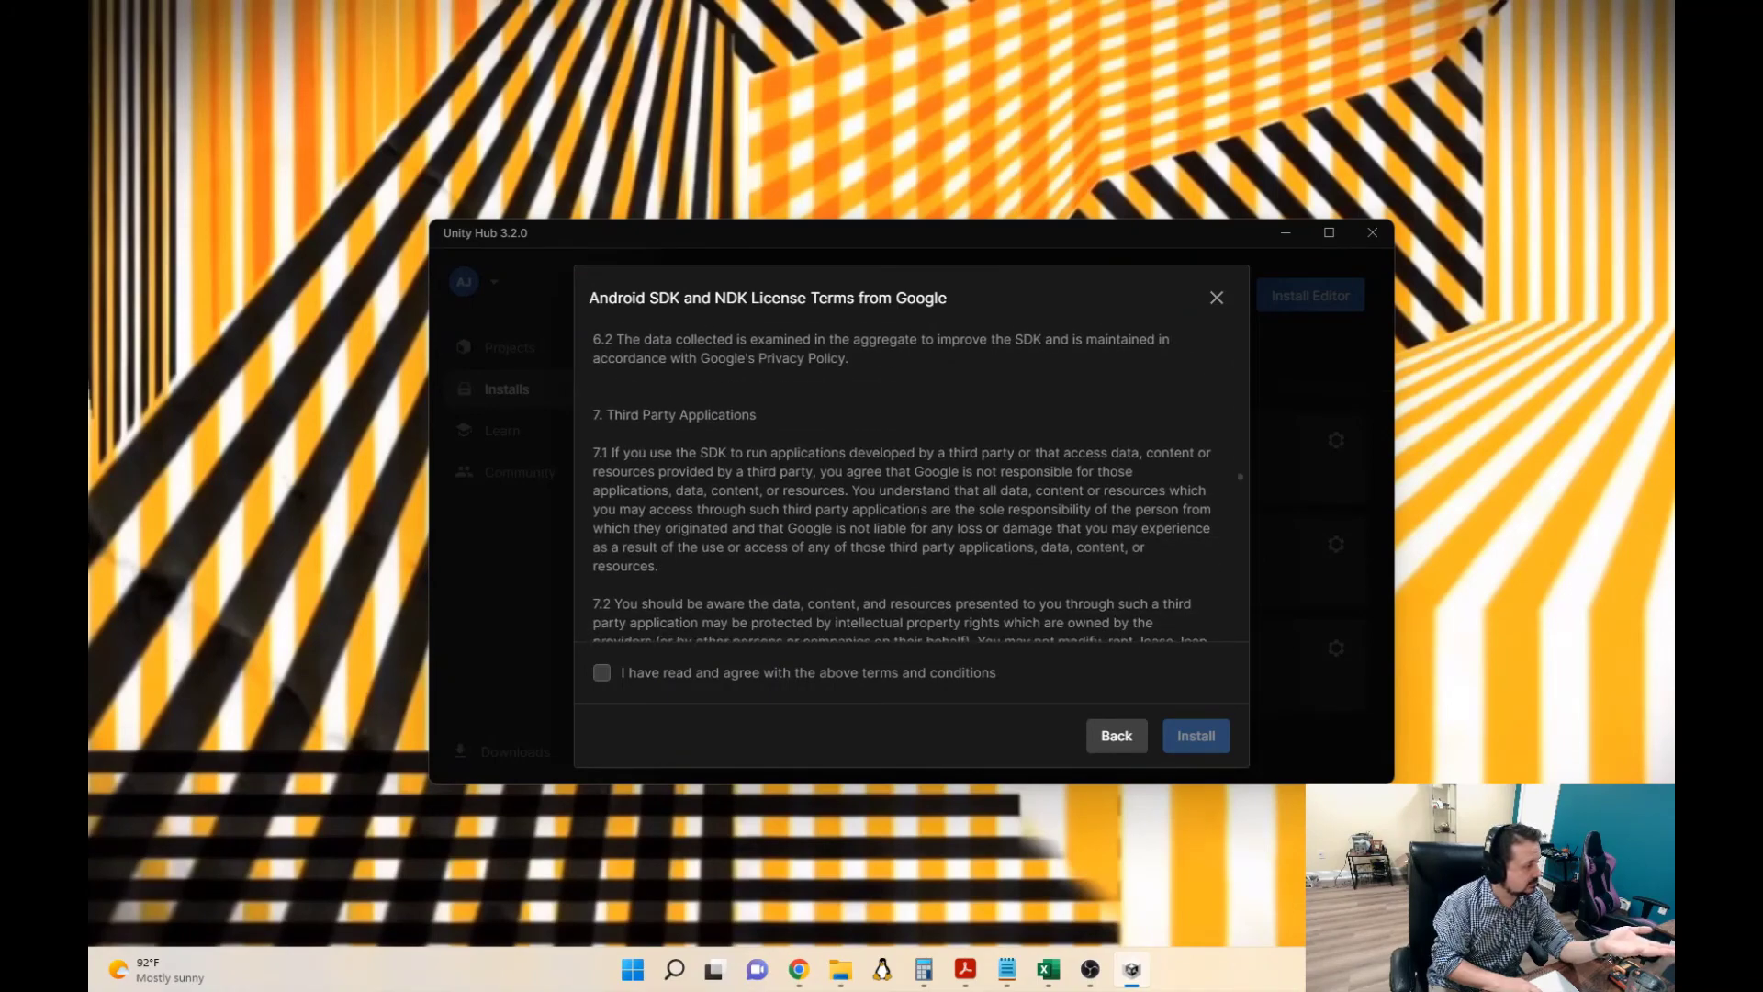
scroll(919, 514, down, 10)
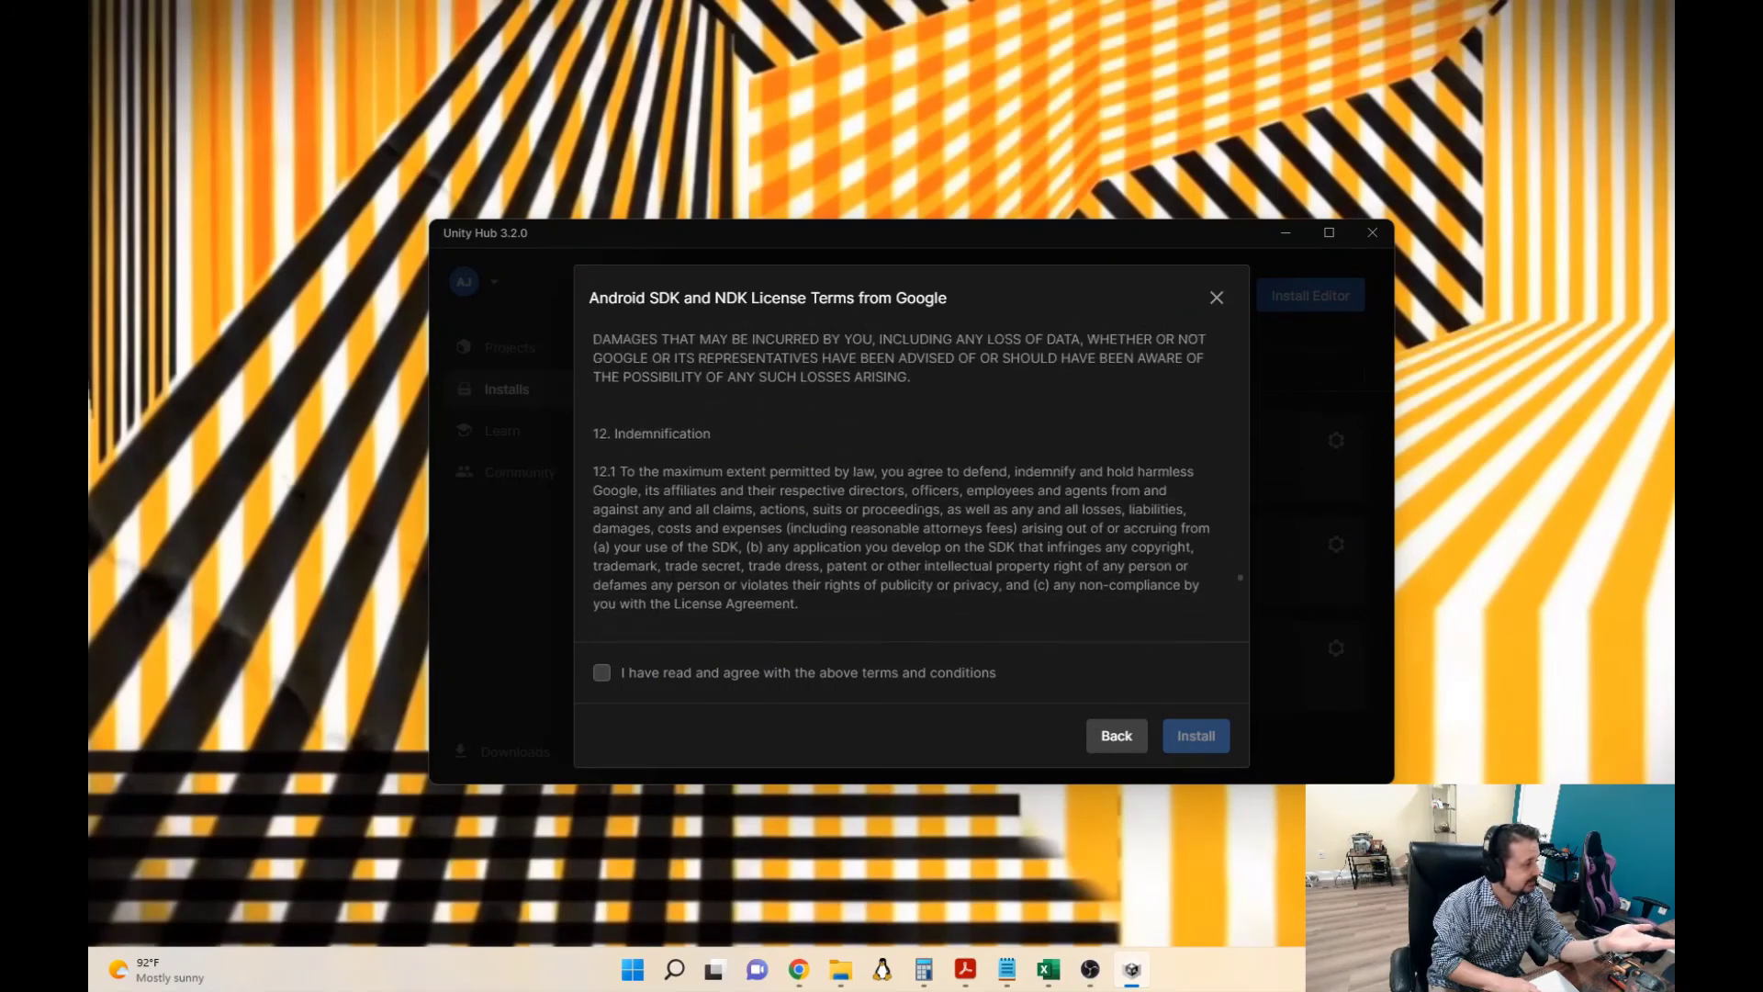
scroll(919, 516, down, 2)
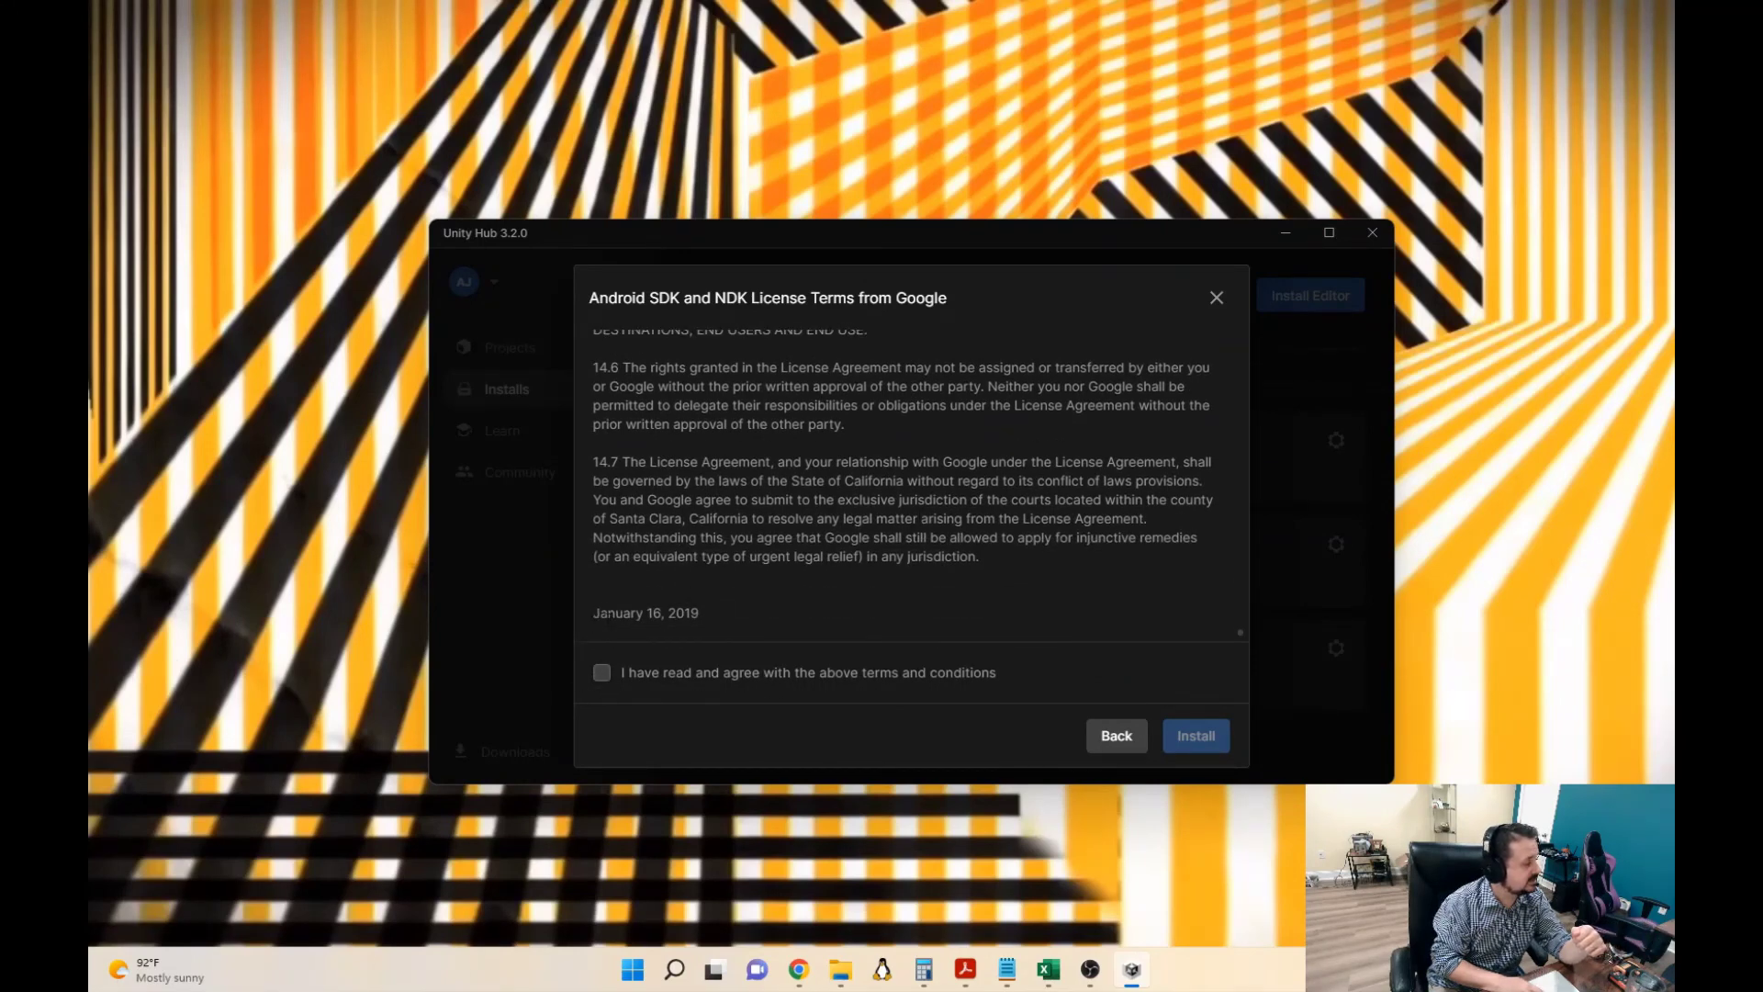
drag(594, 613, 700, 612)
click(695, 613)
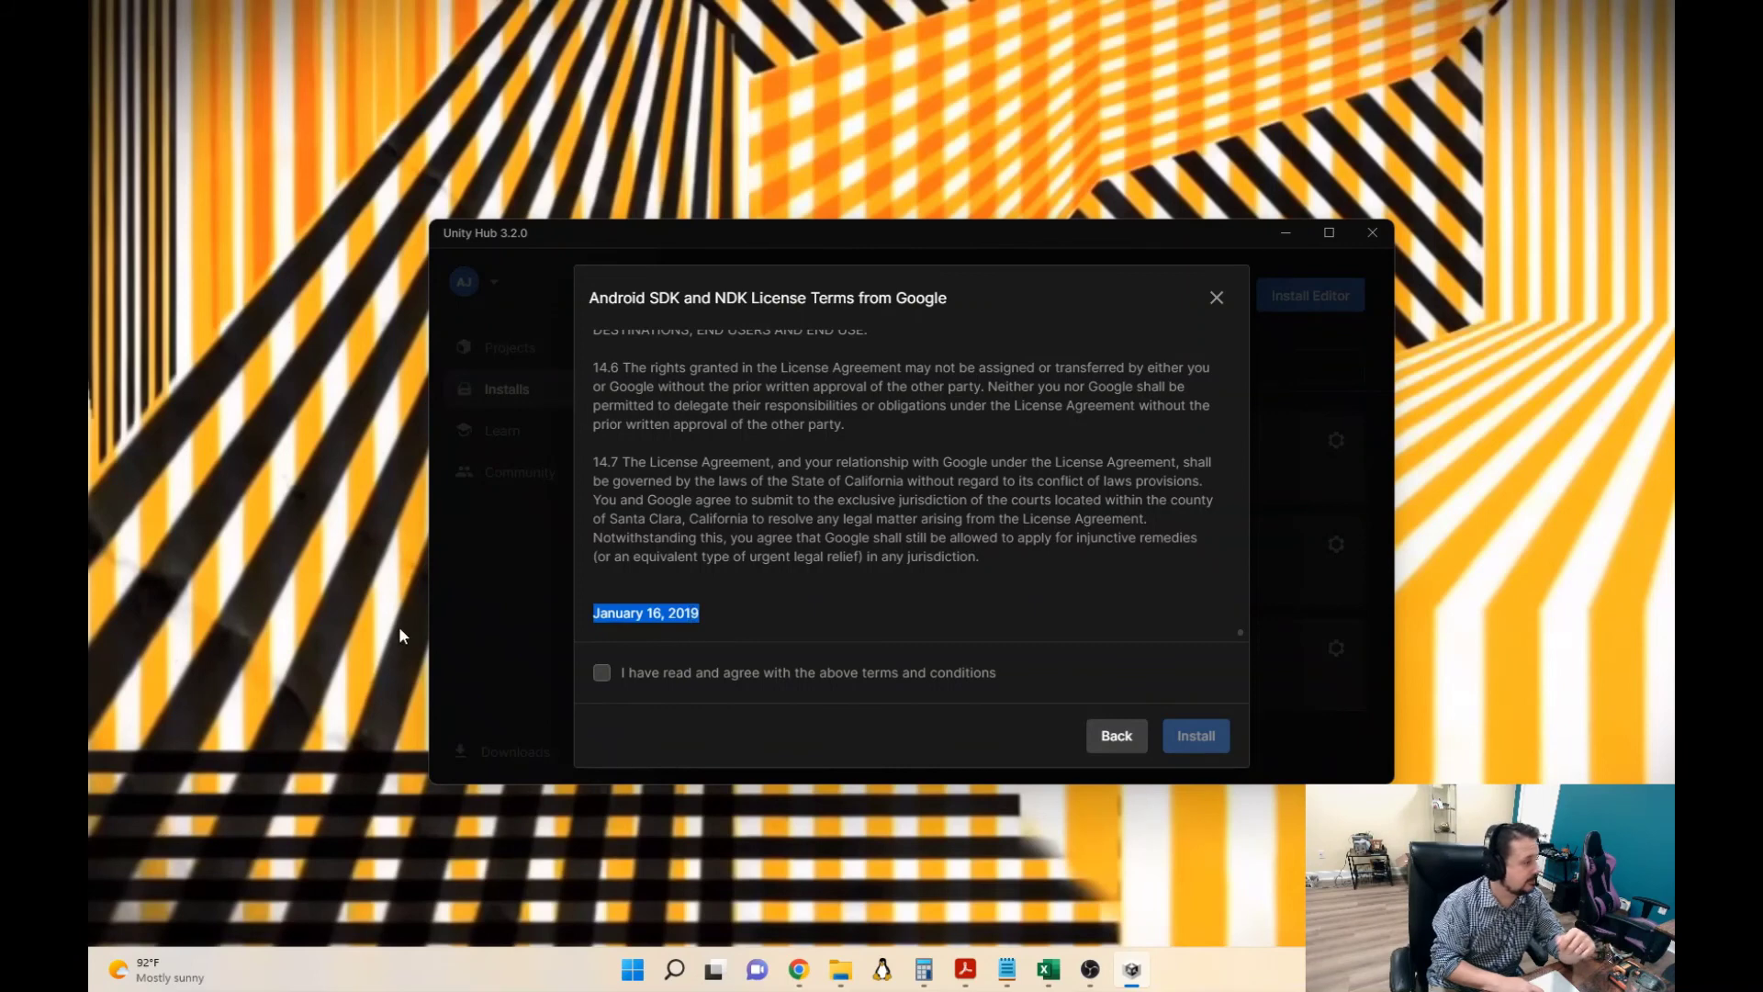
click(736, 610)
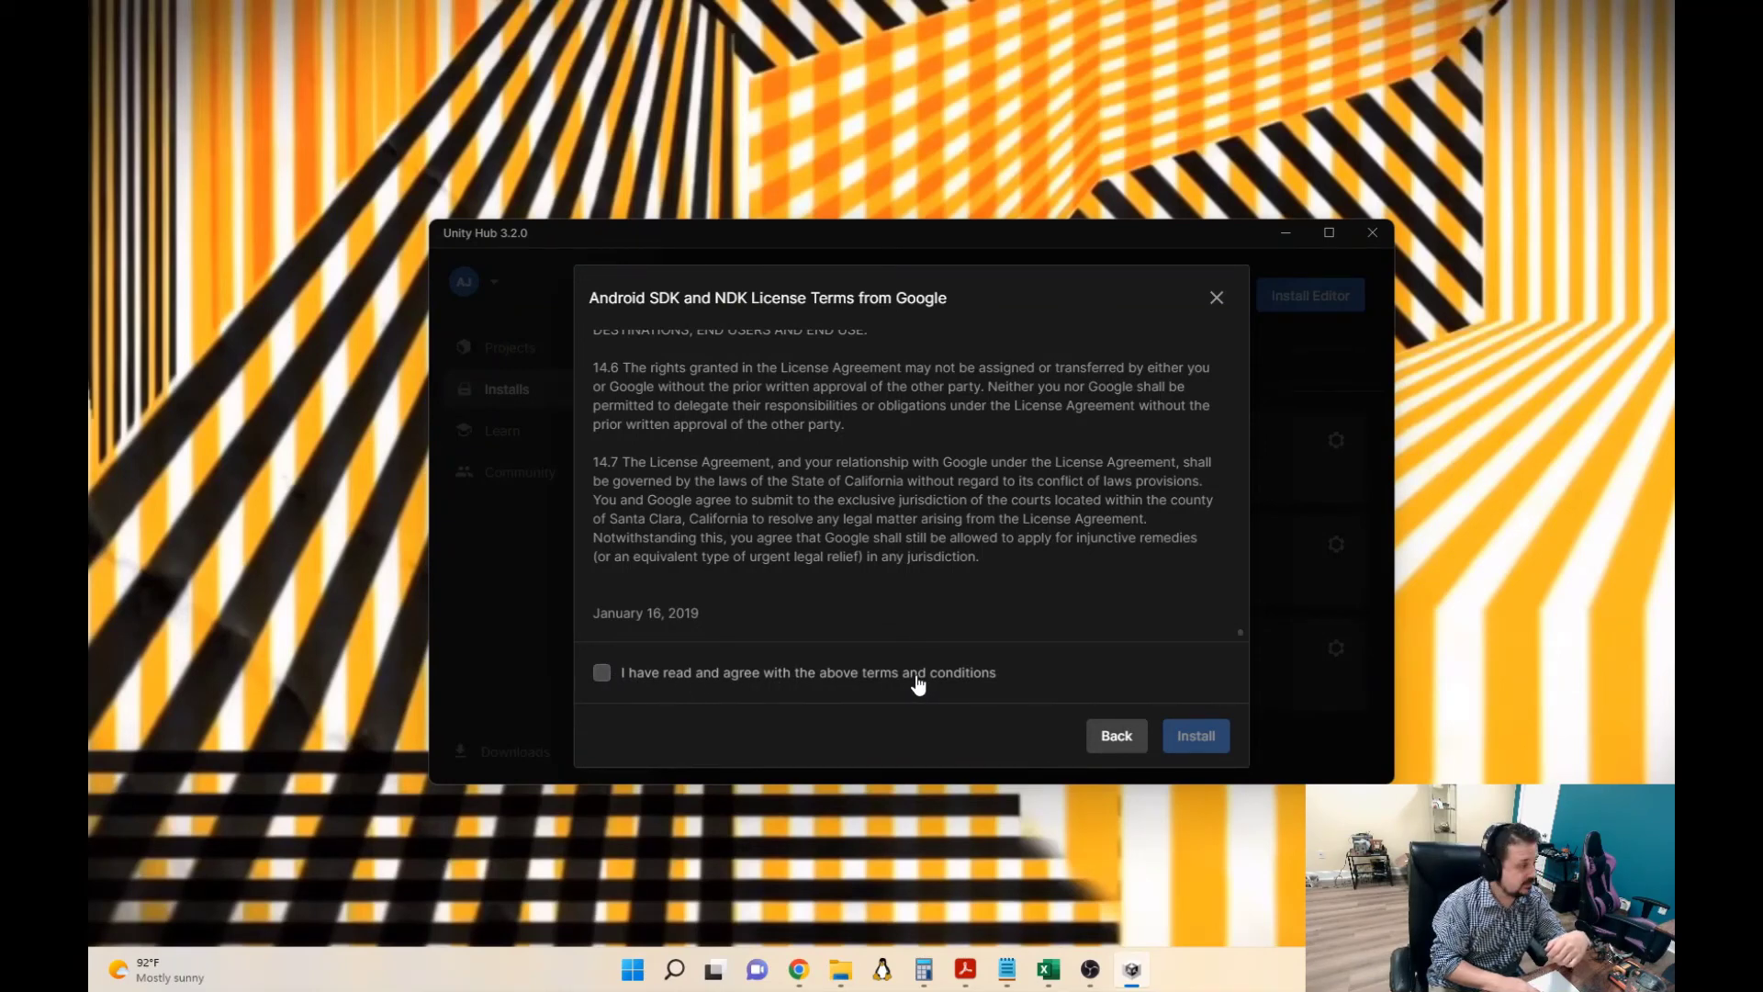
click(601, 678)
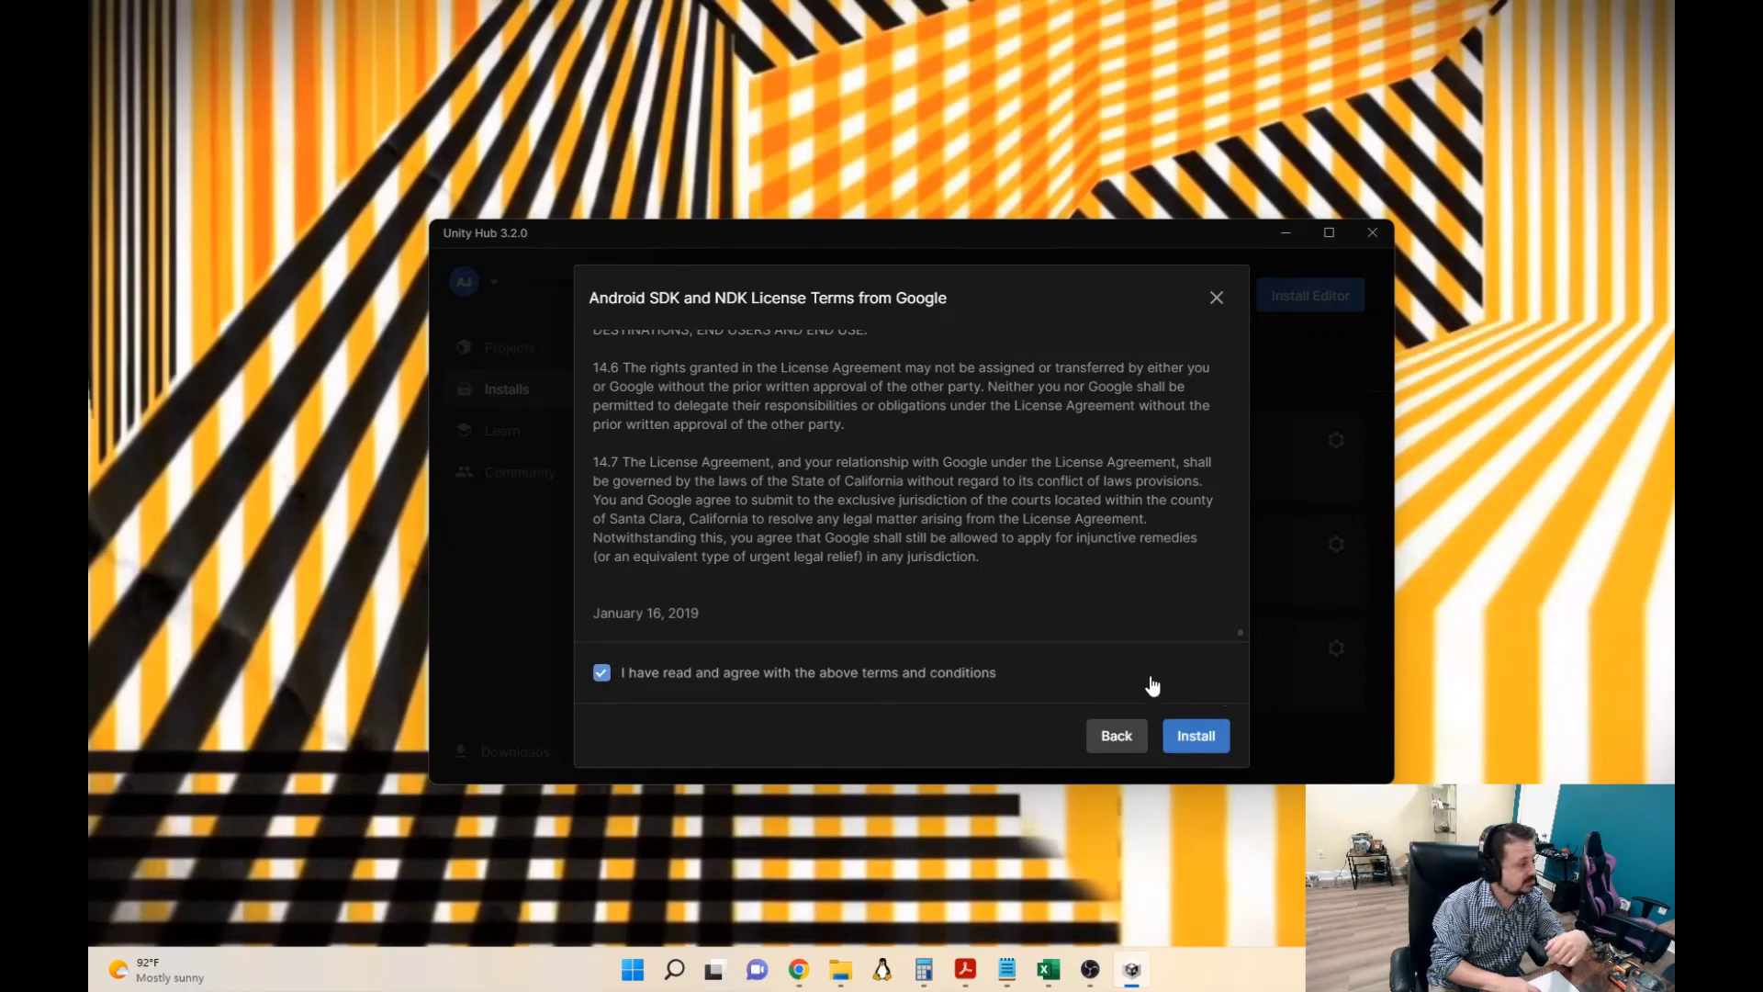
- Start installing Unity 2021.3.8f1 with the chosen modules
click(1197, 737)
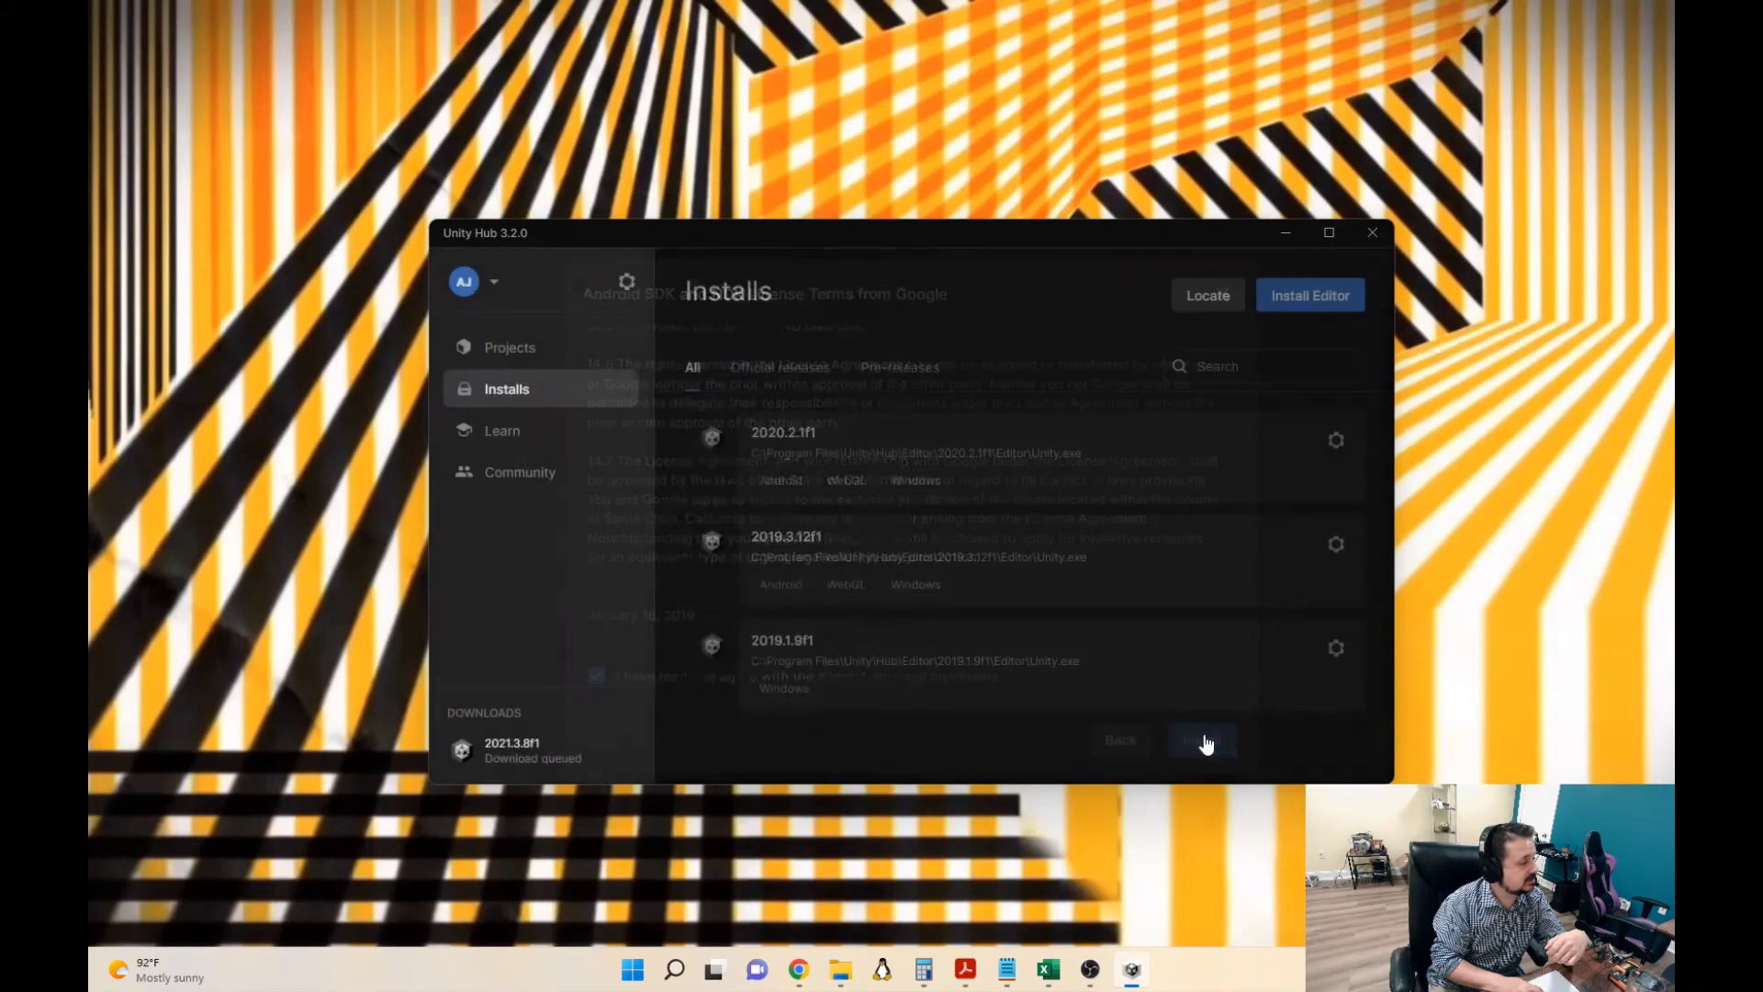